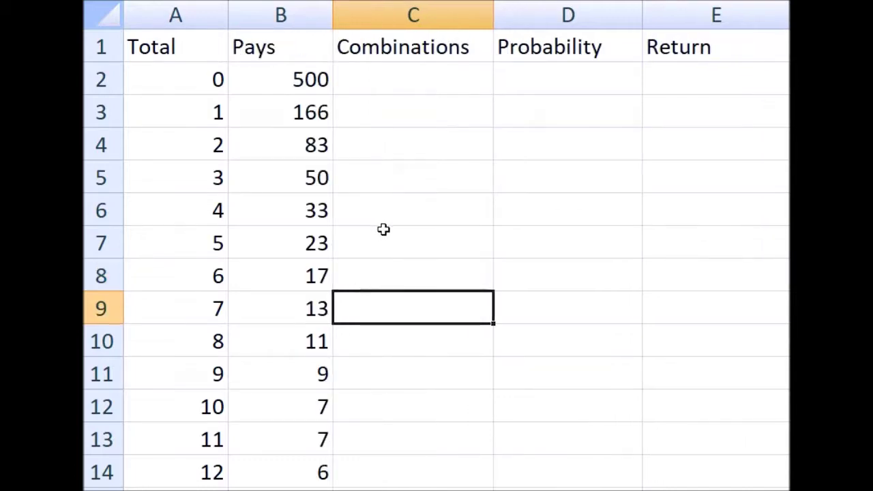
Step: Examine the payouts listed for each total in the Pays column of both pay tables
click(383, 229)
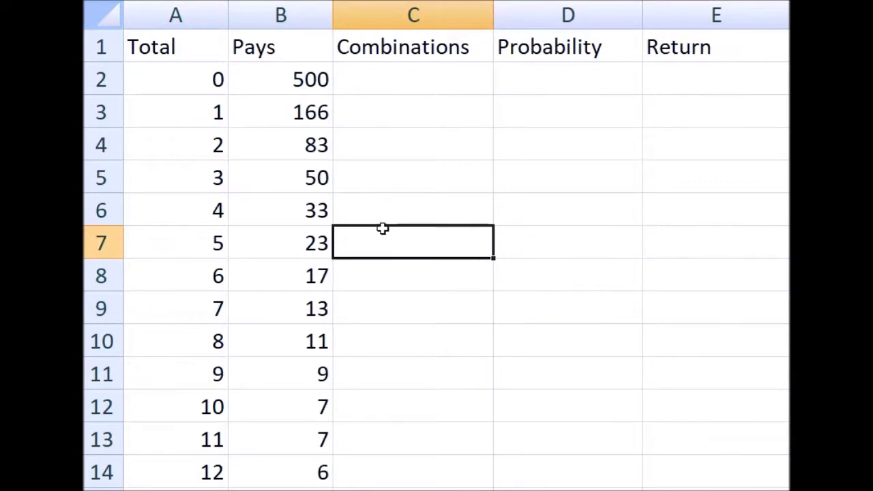
click(295, 75)
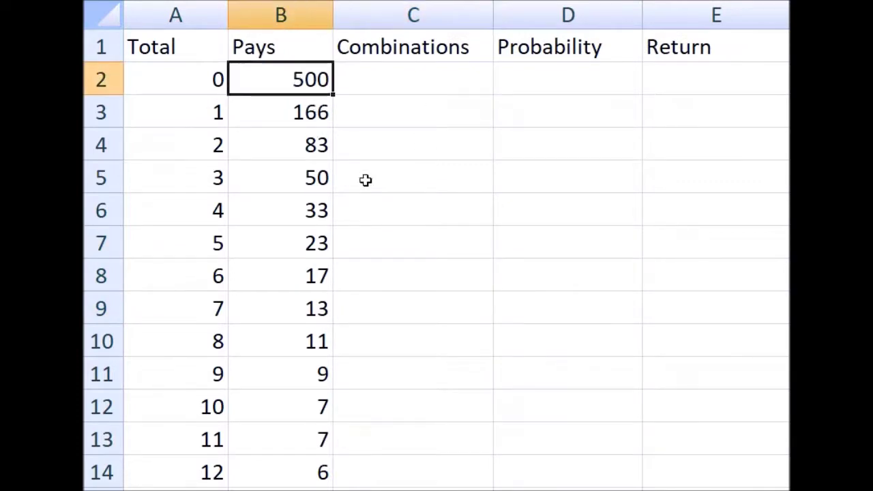
key(Down)
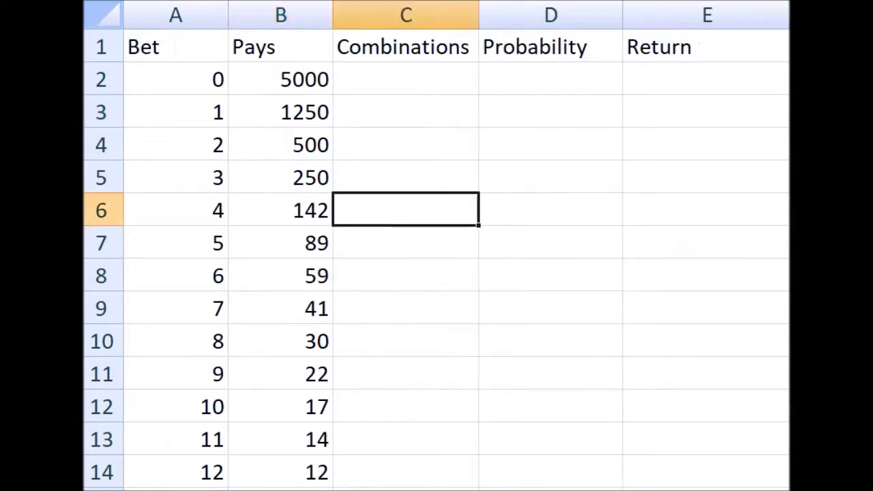
click(301, 81)
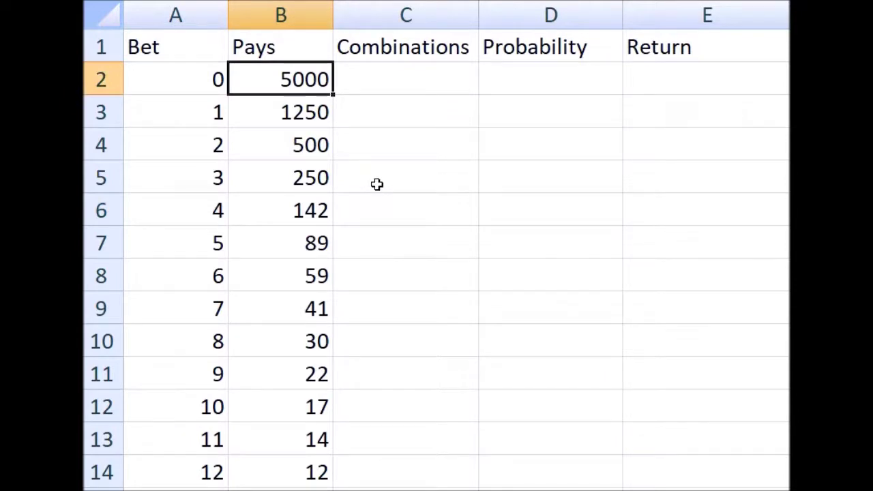
key(Down)
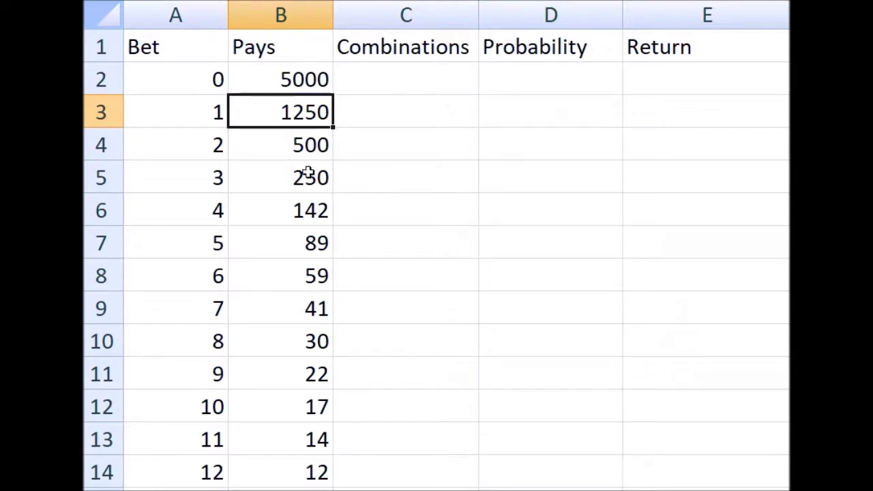
drag(218, 77, 325, 403)
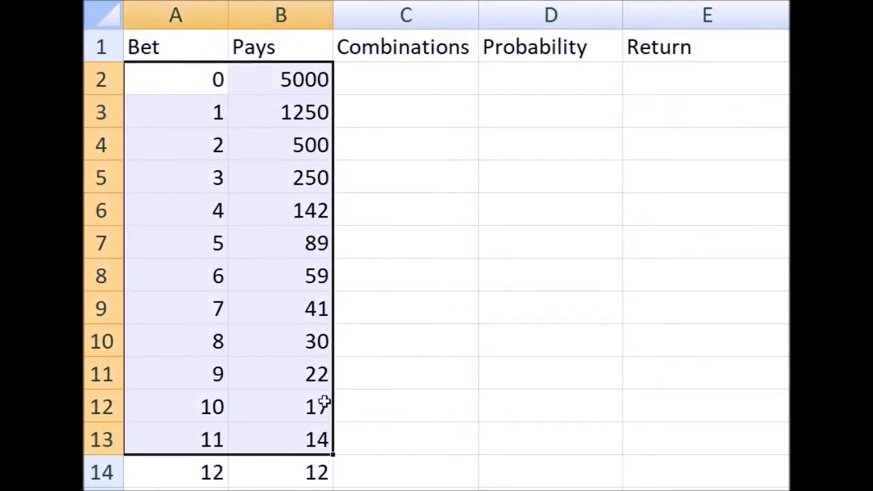
click(406, 341)
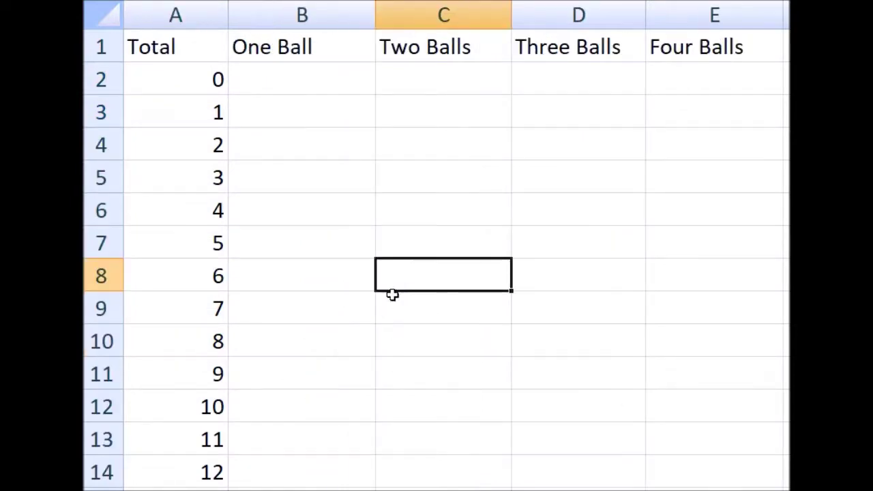
Step: Fill the One Ball column with 1 for totals 0 through 9
click(360, 355)
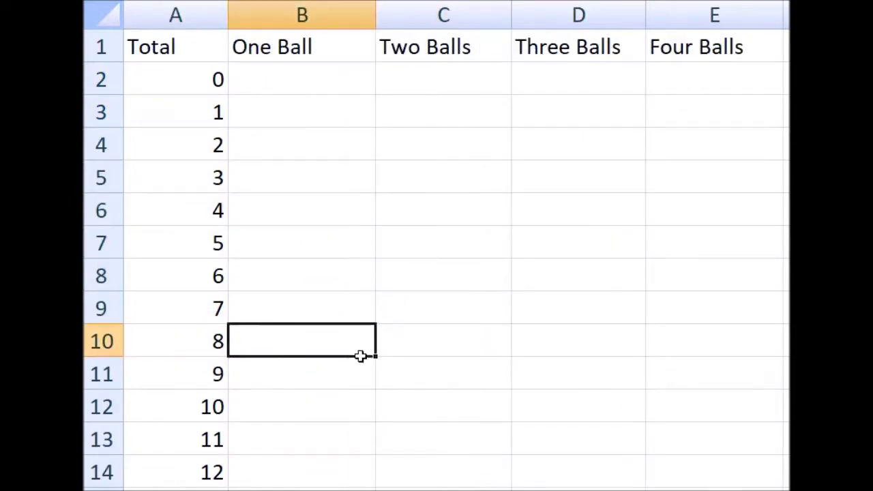
click(341, 88)
text(1)
key(Return)
click(341, 89)
key(ctrl+c)
drag(343, 105, 341, 372)
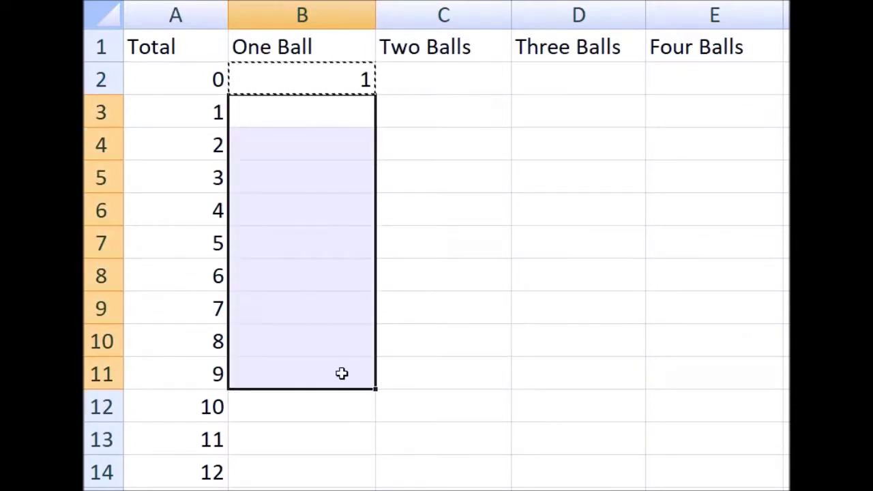
key(ctrl+v)
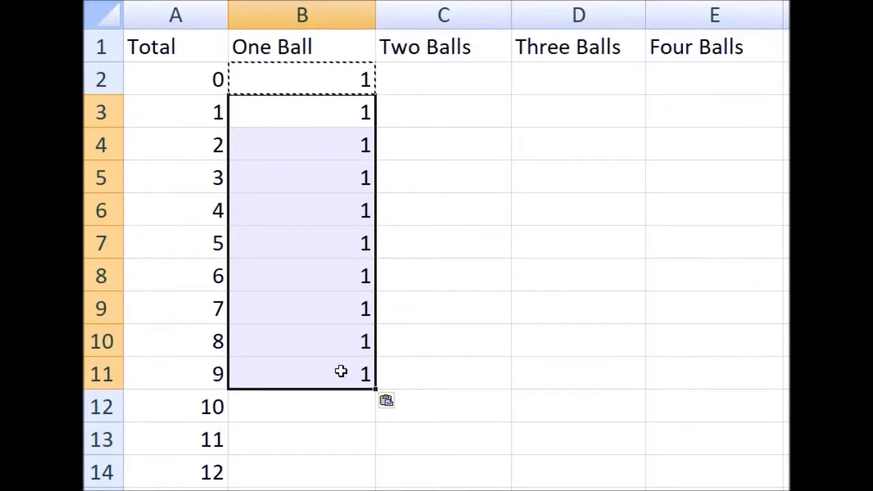
Step: Enter 1, 2, 3 and 4 in the Two Balls column for totals 0, 1, 2 and 3
click(488, 74)
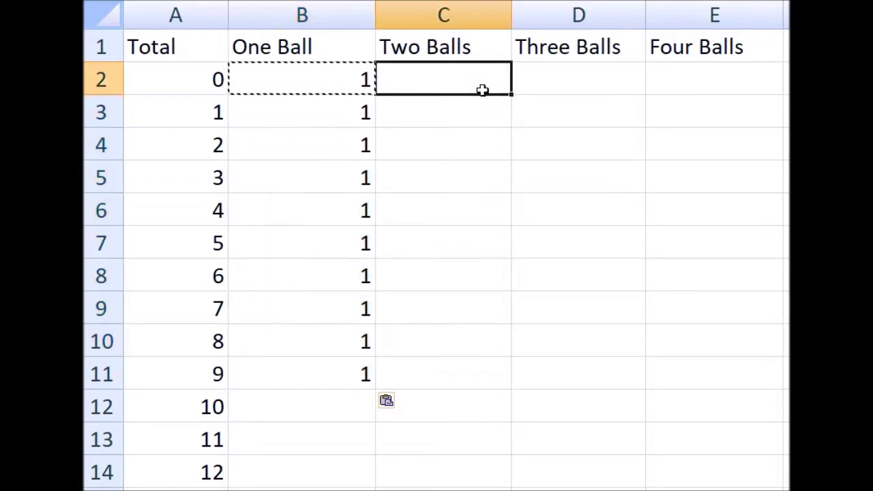
text(1)
key(Return)
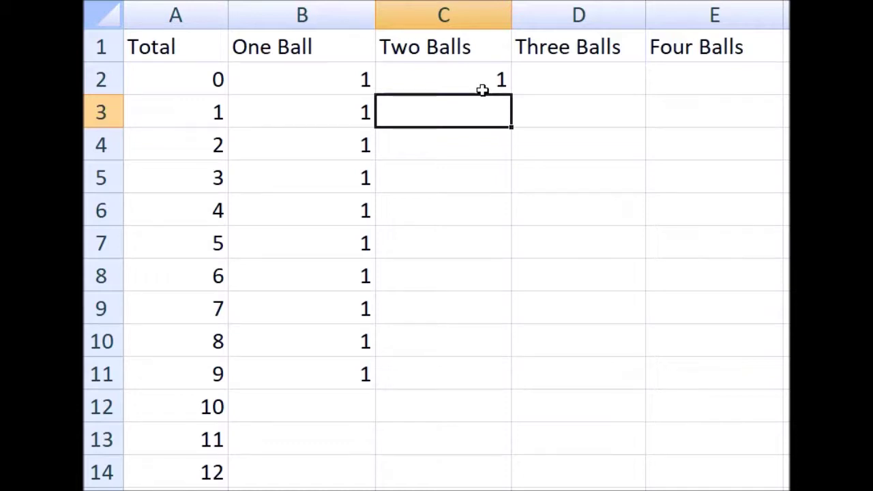
key(Down)
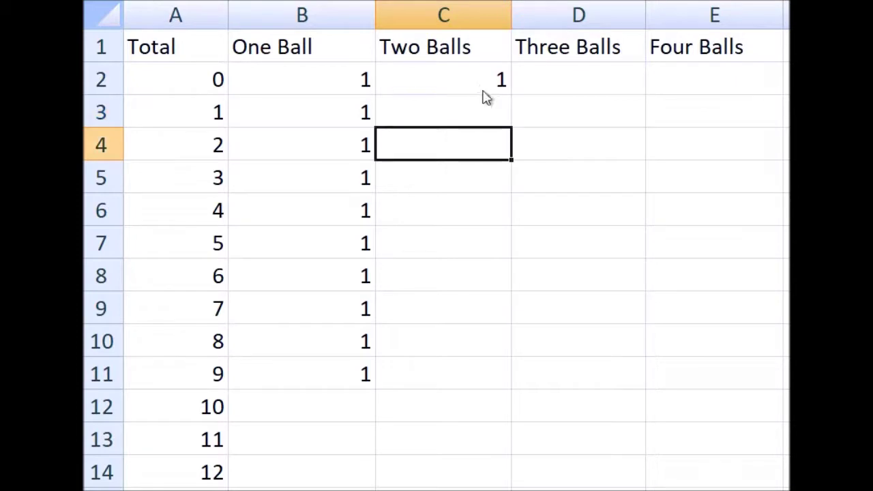
key(Up)
text(2)
key(Return)
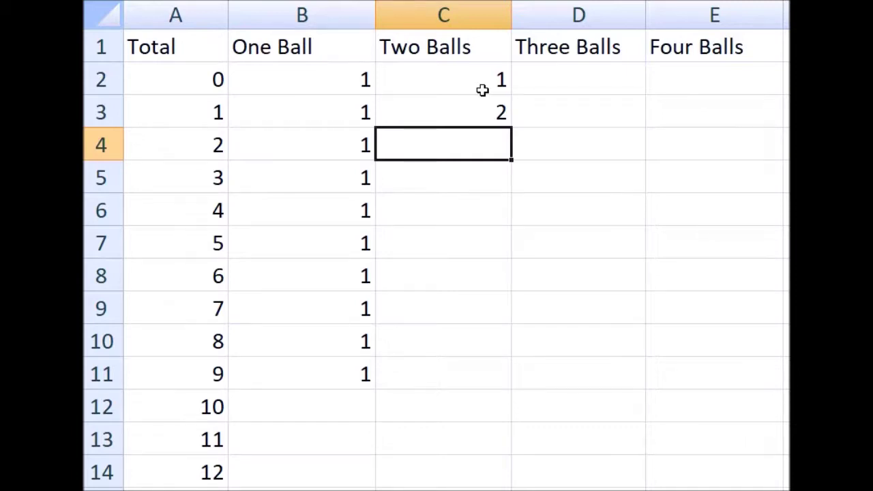
text(3)
key(Return)
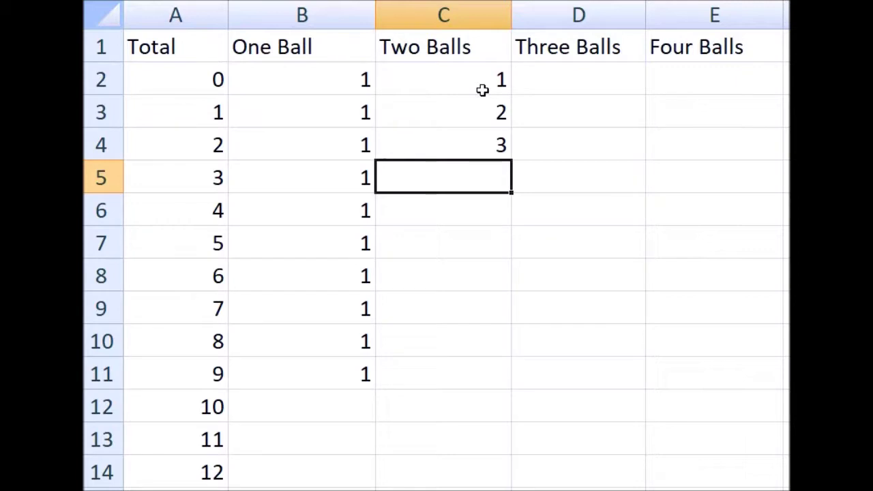
key(Up)
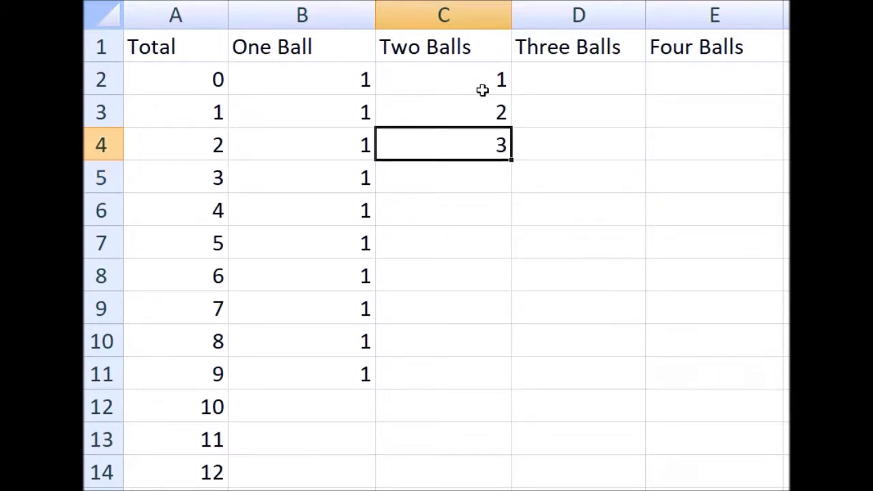
key(Down)
text(4)
key(Return)
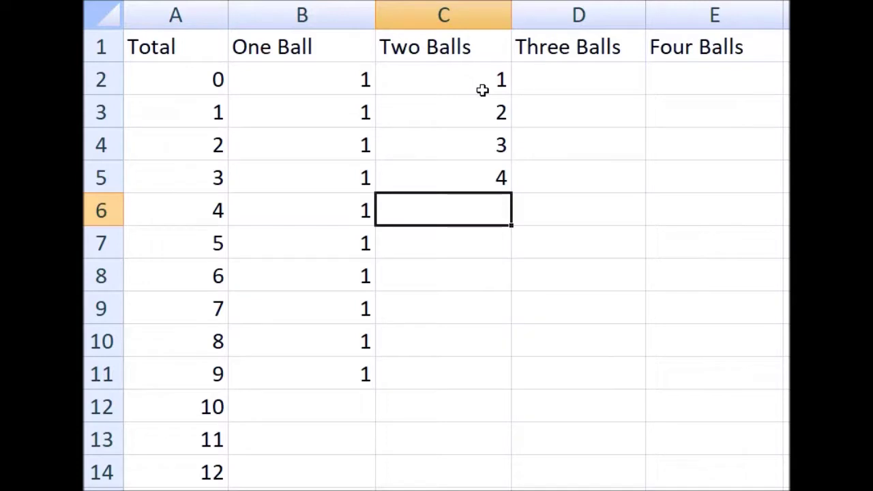
Step: Examine the One Ball and Two Balls entries for totals 2 through 4
key(Left)
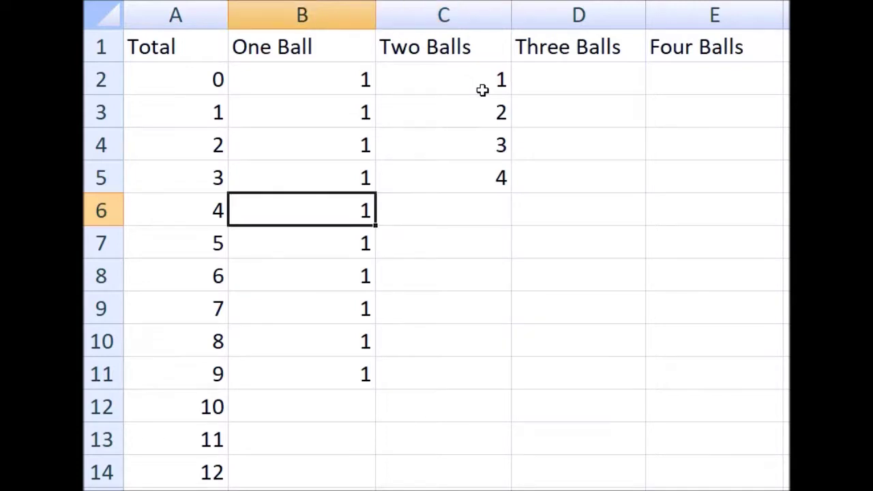
key(Up)
key(Right)
key(Left)
key(Up)
key(Down)
key(Right)
key(Left)
key(Up)
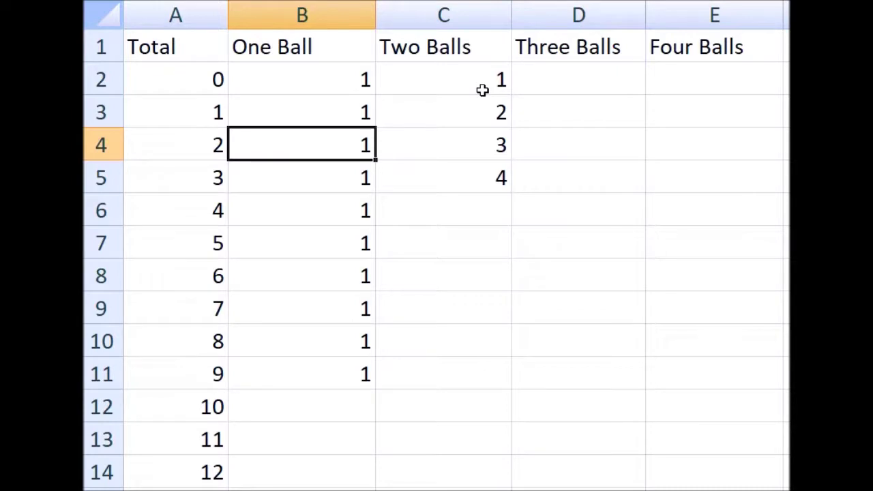
Step: Copy the Two Balls value for total 3 down to totals 4 through 9
key(Down)
key(Right)
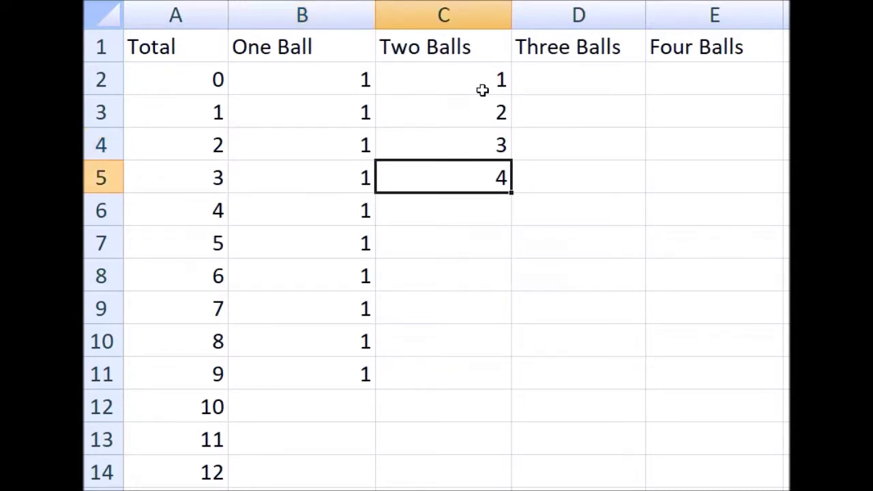
key(ctrl+c)
drag(482, 211, 470, 360)
key(ctrl+v)
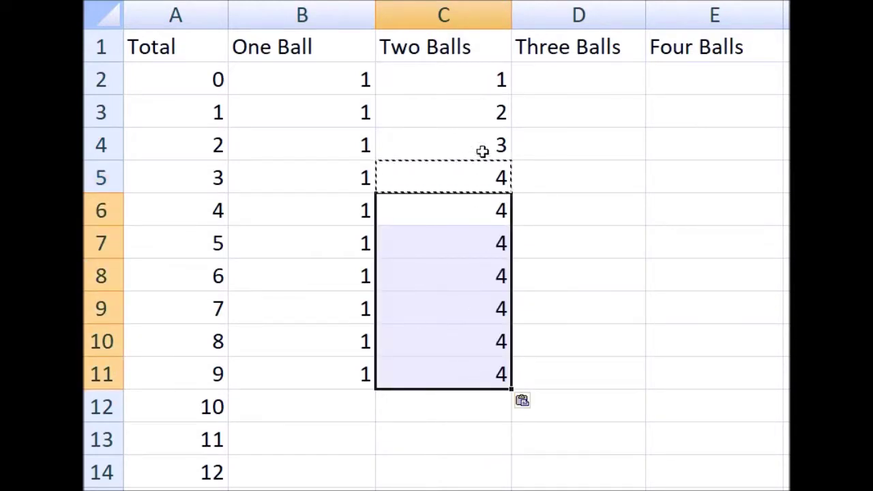
Step: Enter the formula =C5+1 in the Two Balls cell for total 4 and copy it down through total 9
click(488, 204)
text(=)
click(476, 170)
text(+1)
key(Return)
key(Up)
key(ctrl+c)
drag(480, 242, 477, 368)
key(ctrl+v)
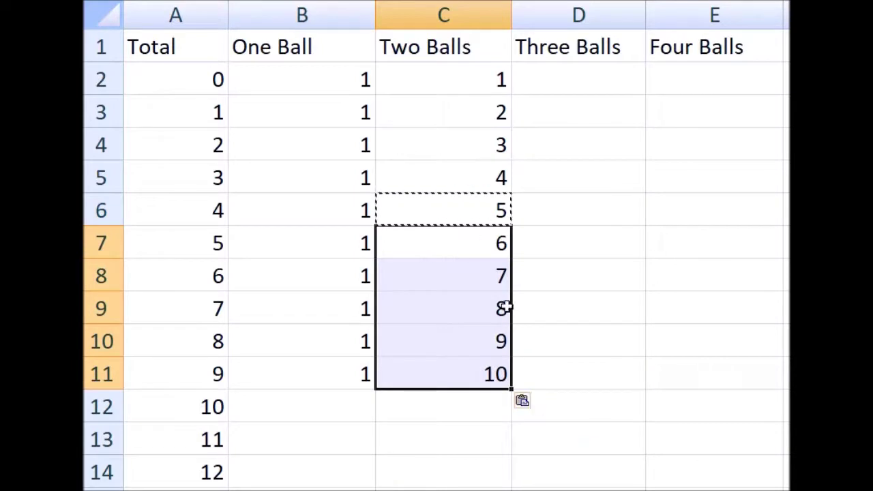
Step: Enter 9 and 8 in the Two Balls column for totals 10 and 11
click(470, 408)
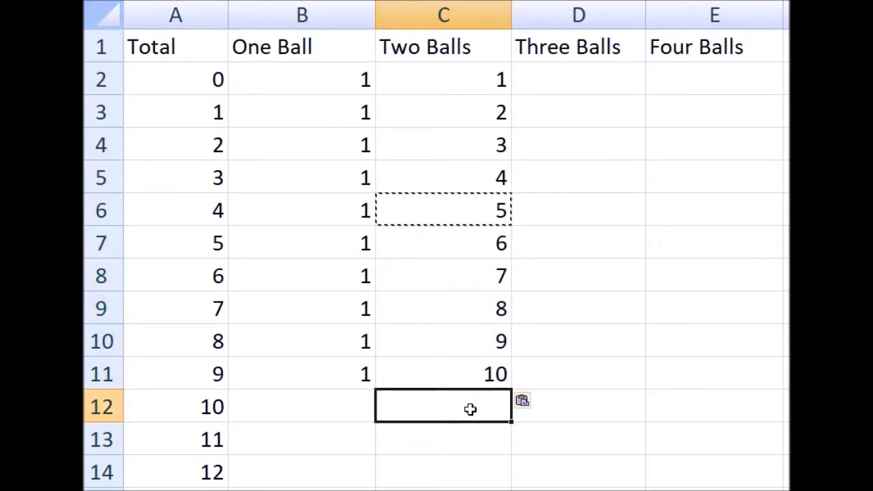
text(9)
key(Return)
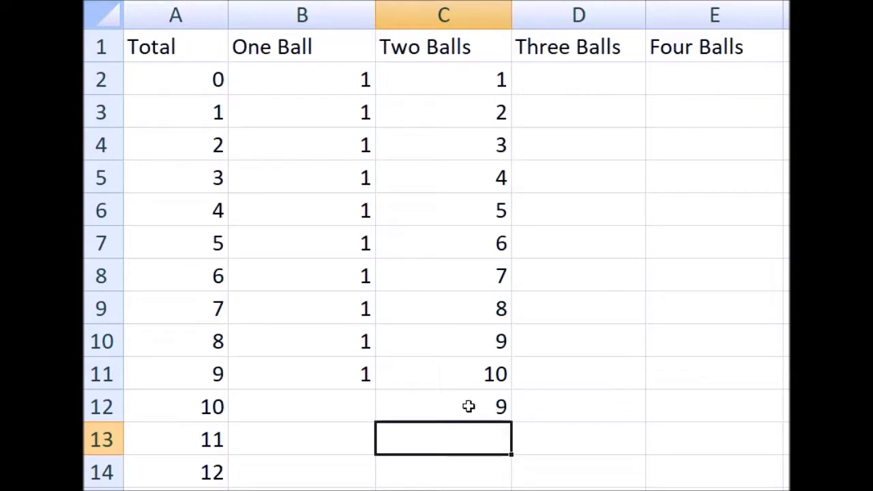
click(344, 108)
drag(344, 108, 354, 386)
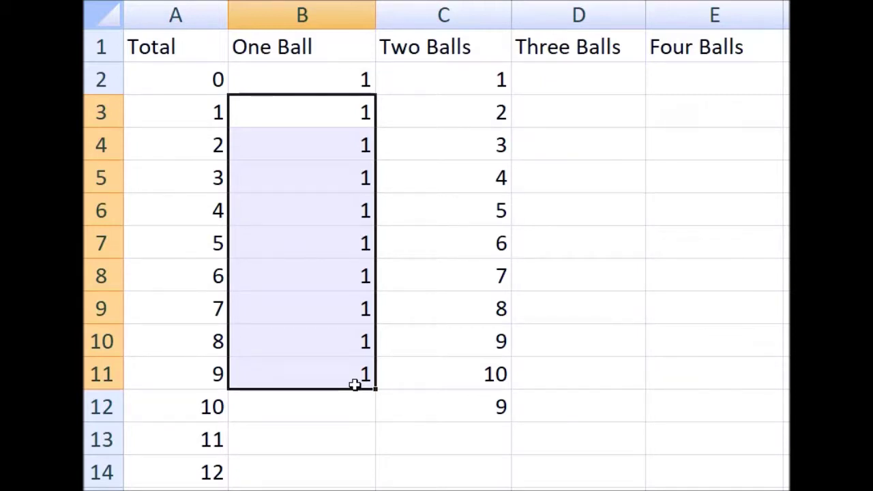
click(481, 447)
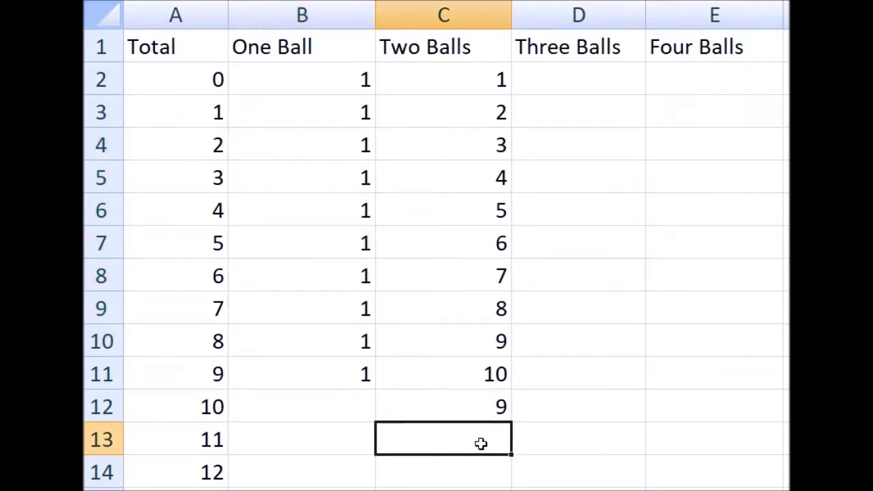
text(8)
key(Return)
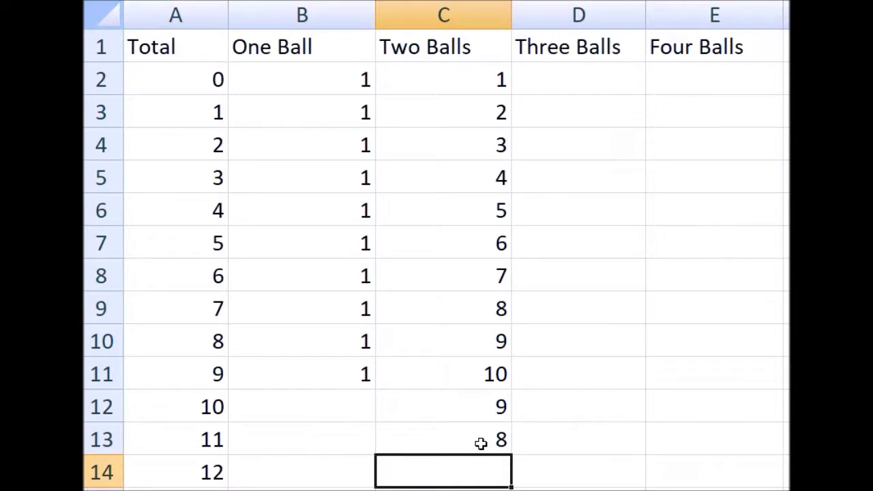
click(480, 444)
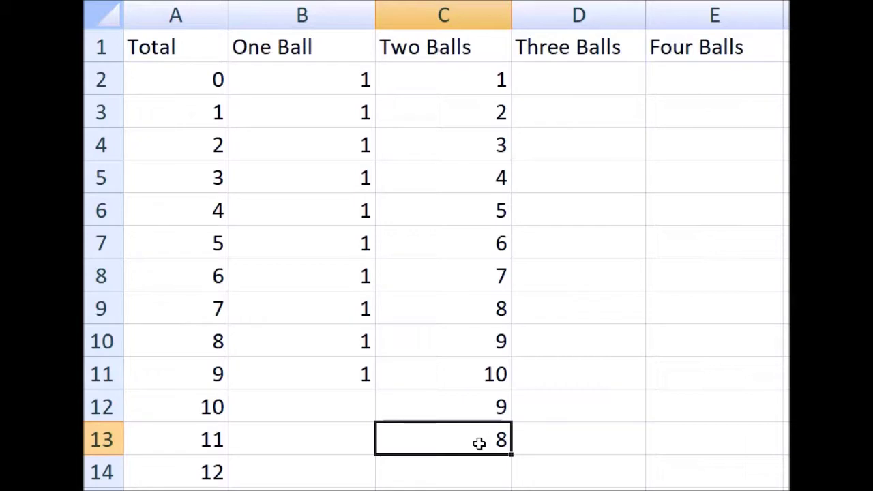
Step: Enter the formula =C13-1 in the Two Balls cell for total 12 and copy it down through total 18
scroll(479, 441, down, 1)
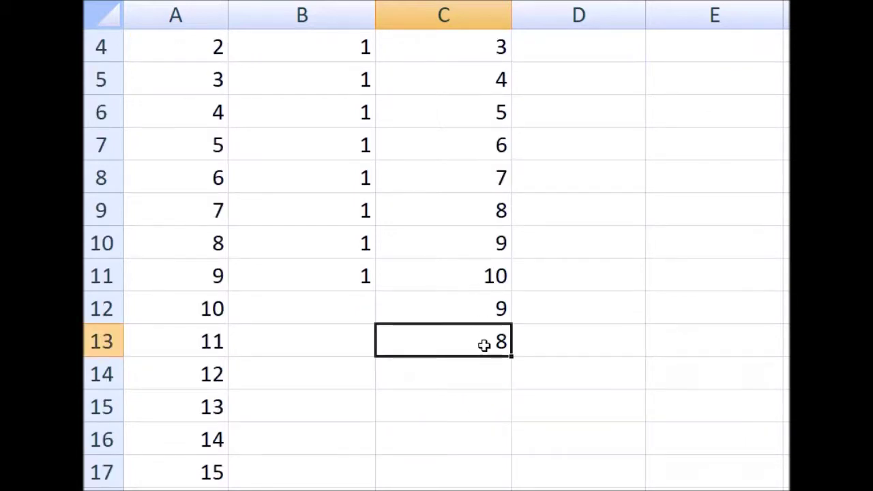
click(487, 368)
text(=)
click(482, 343)
text(-1)
key(Return)
key(Up)
key(ctrl+c)
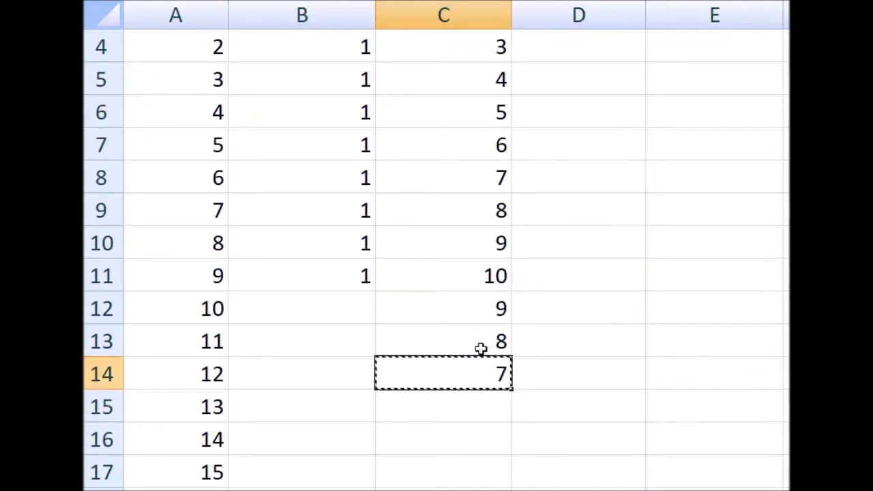
scroll(481, 348, down, 2)
drag(486, 204, 485, 366)
key(ctrl+v)
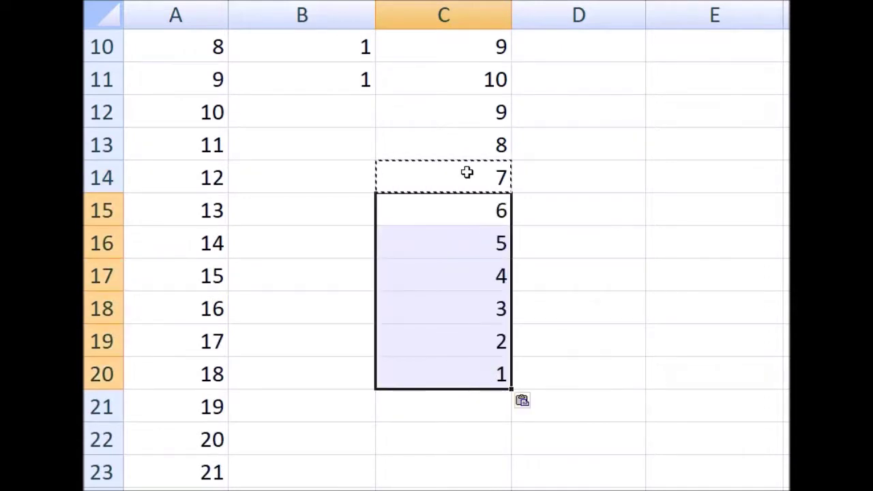
Step: Review the Two Balls column from total 18 back up to total 0
click(452, 362)
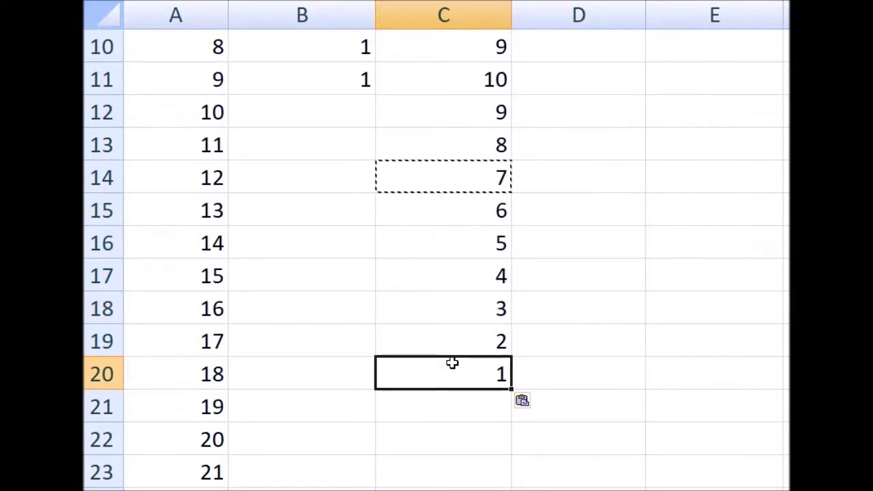
scroll(452, 362, down, 7)
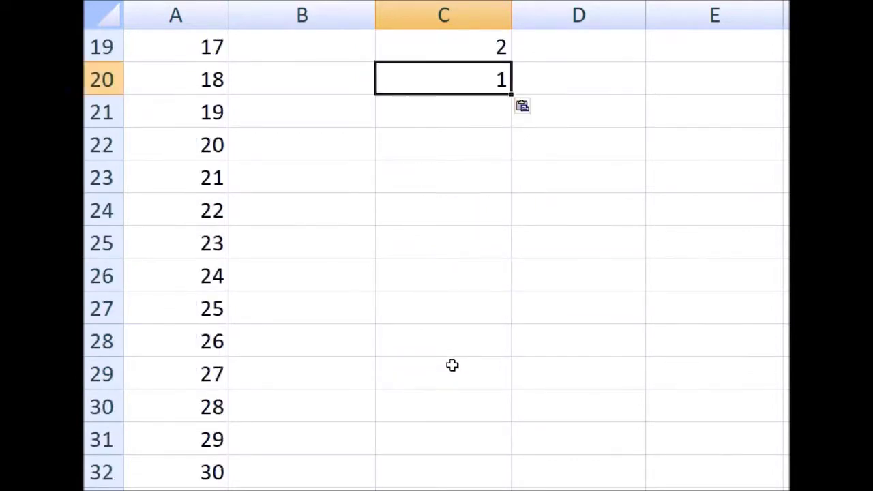
scroll(482, 375, up, 10)
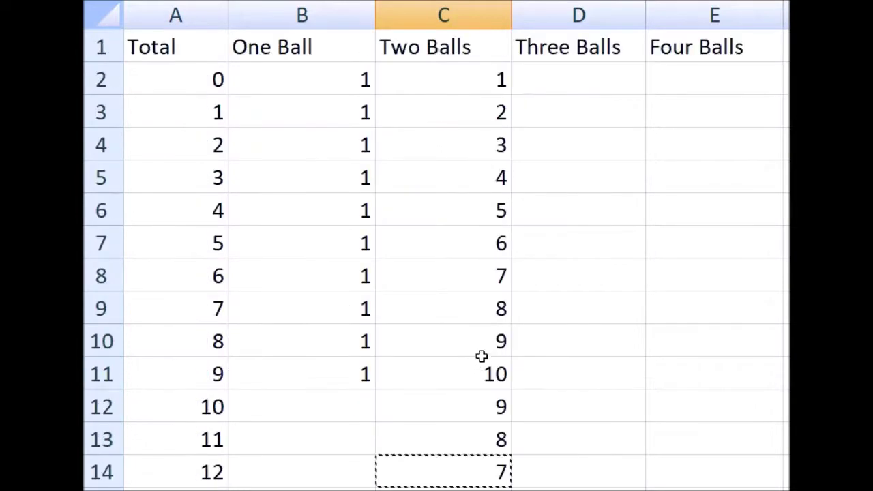
click(480, 71)
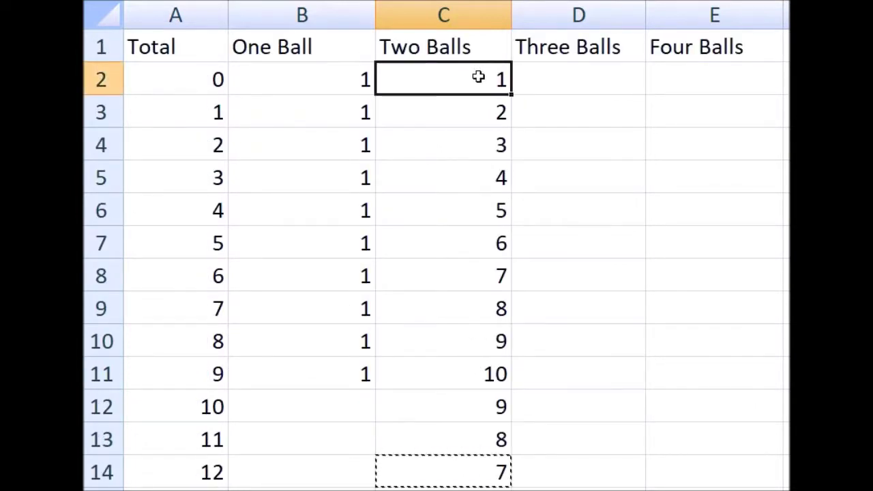
scroll(478, 192, down, 4)
click(473, 280)
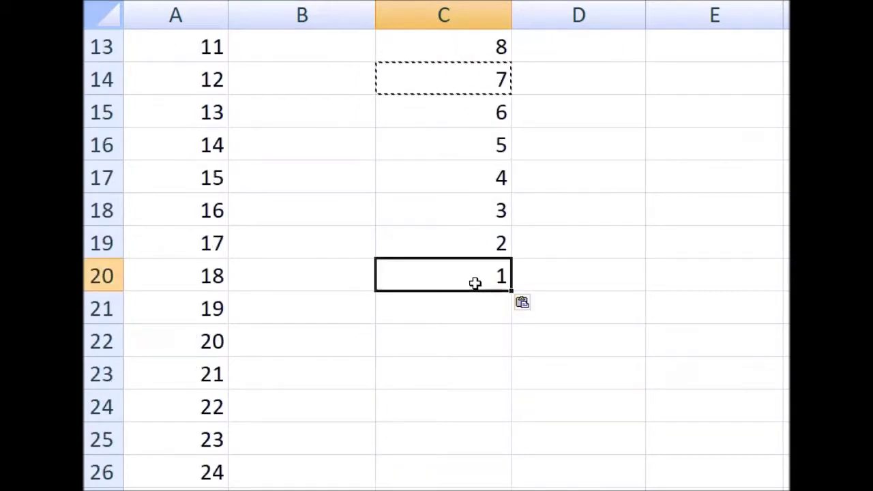
scroll(493, 311, down, 5)
click(492, 404)
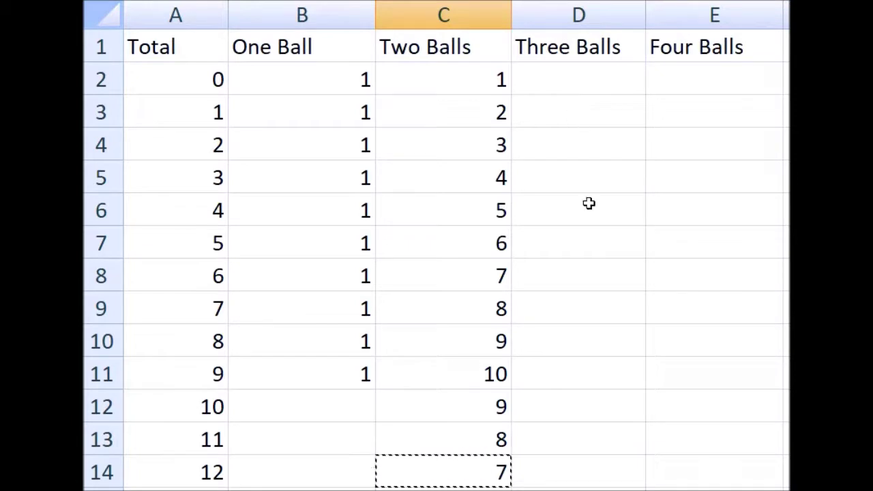
Step: Enter the formula =SUM(C2:C11) in the Three Balls cell for total 9
click(592, 368)
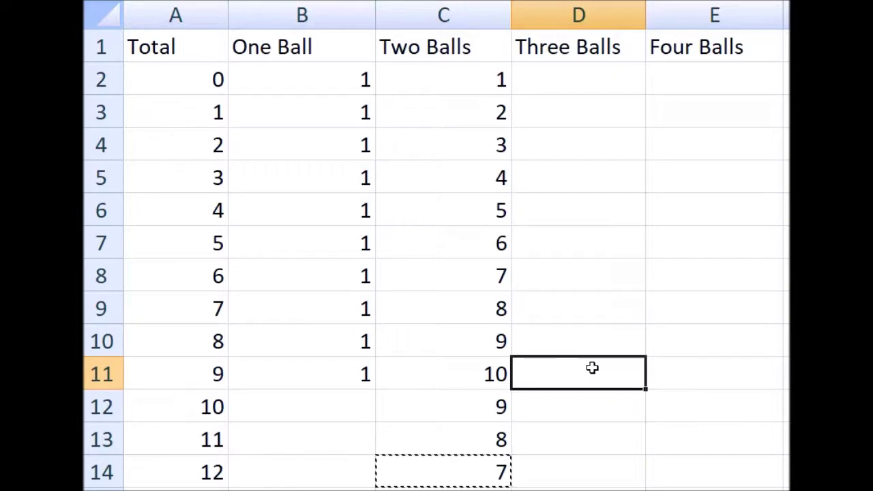
text(=s)
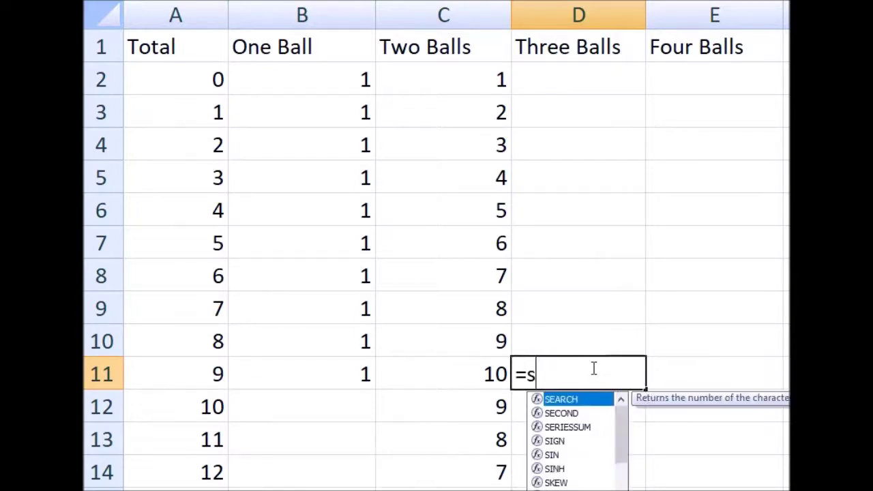
text(um()
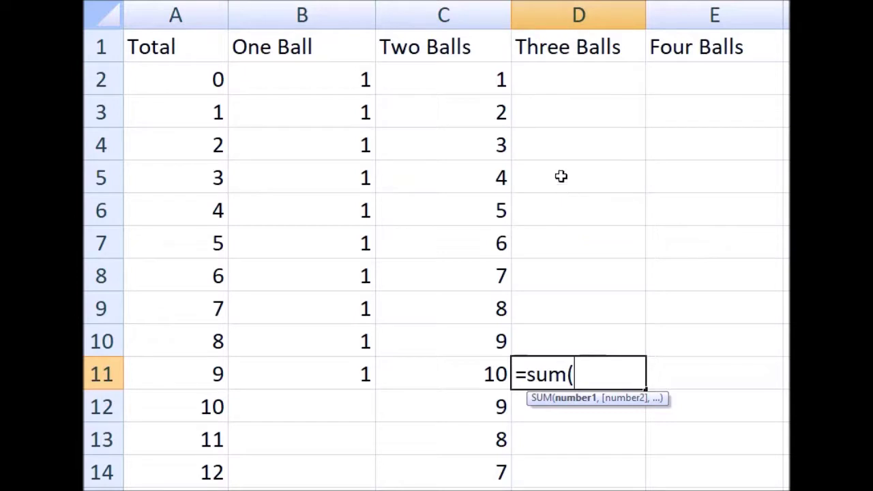
click(482, 77)
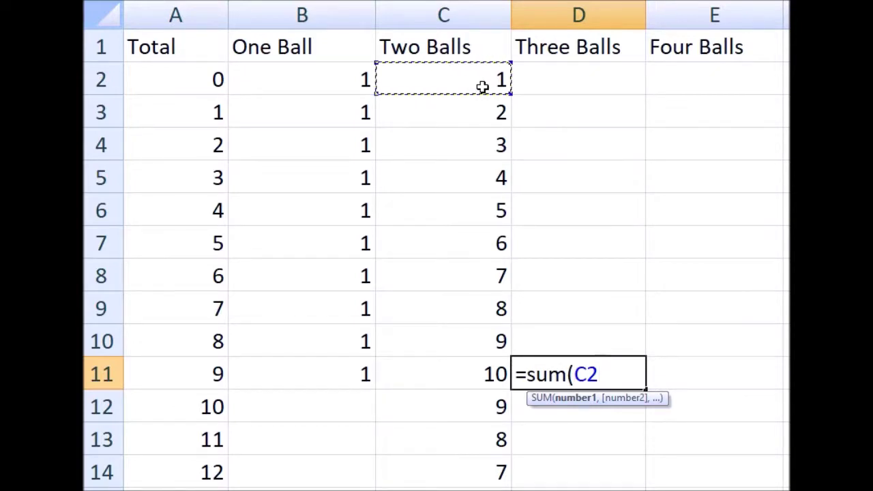
drag(482, 89, 481, 381)
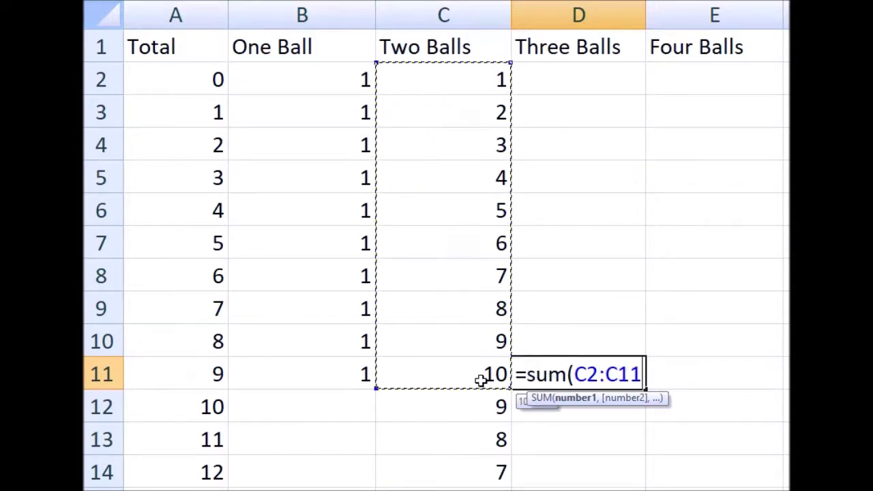
text())
key(Return)
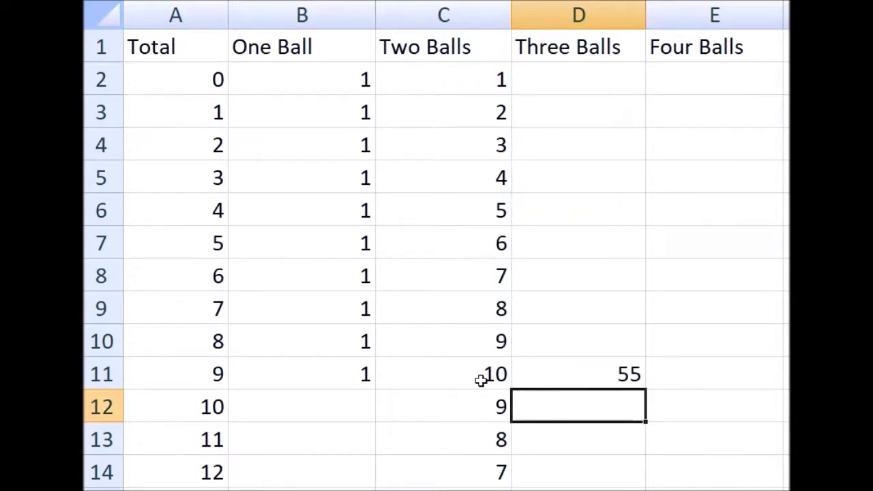
Step: Examine the Three Balls cell for total 9 against the Two Balls counts for totals 0 through 9
key(Up)
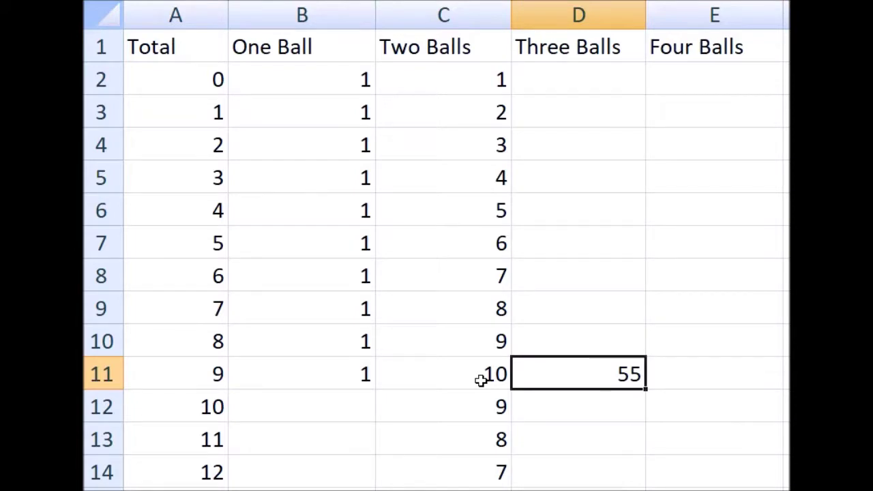
key(Left)
key(Left)
key(Left)
key(Right)
key(Right)
key(Right)
click(484, 79)
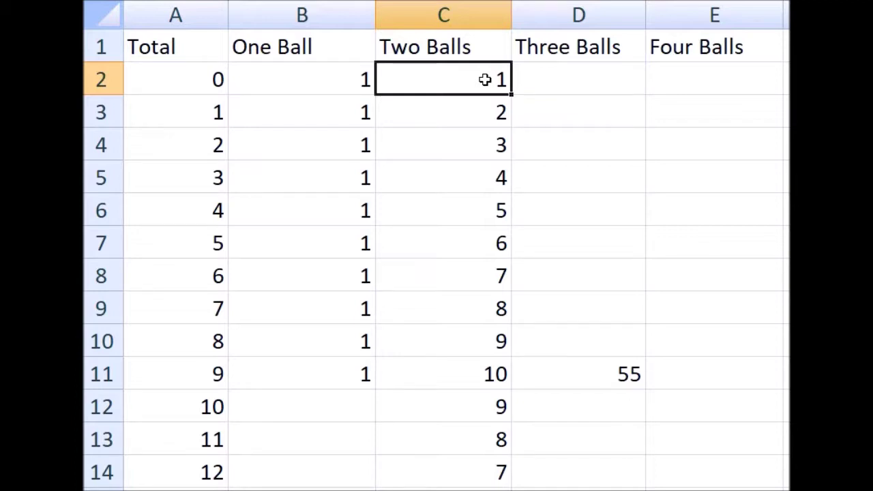
click(499, 114)
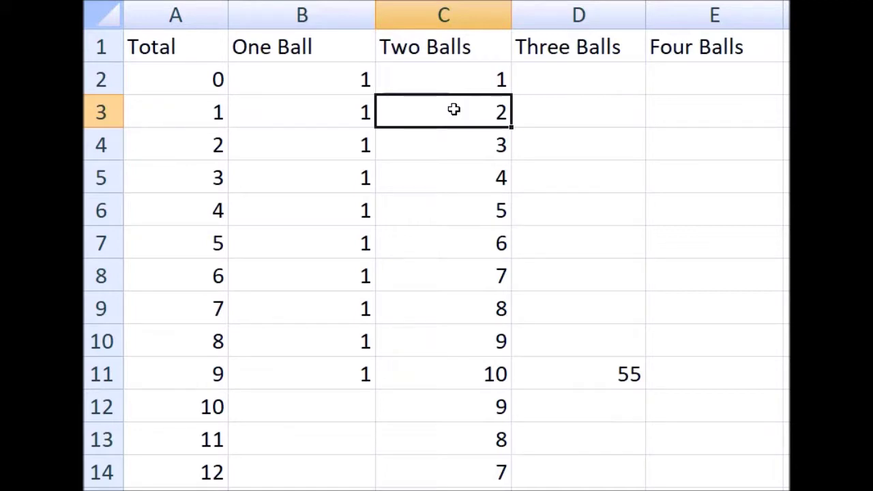
click(610, 373)
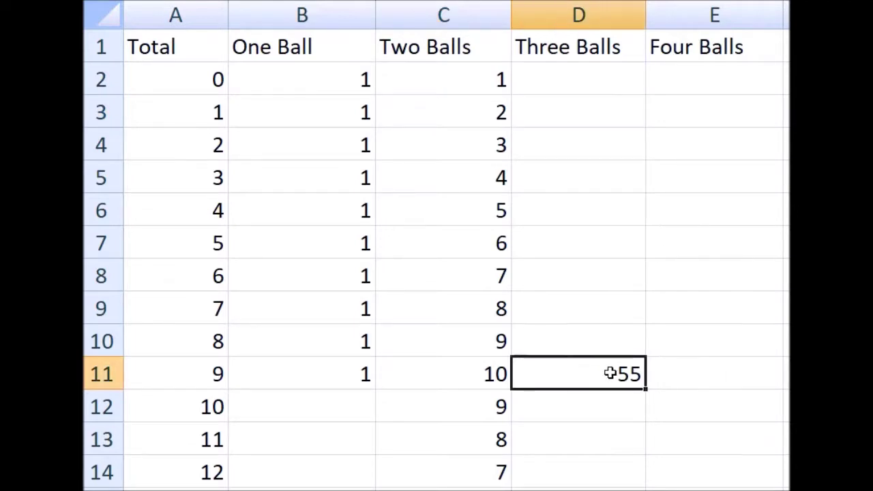
click(488, 375)
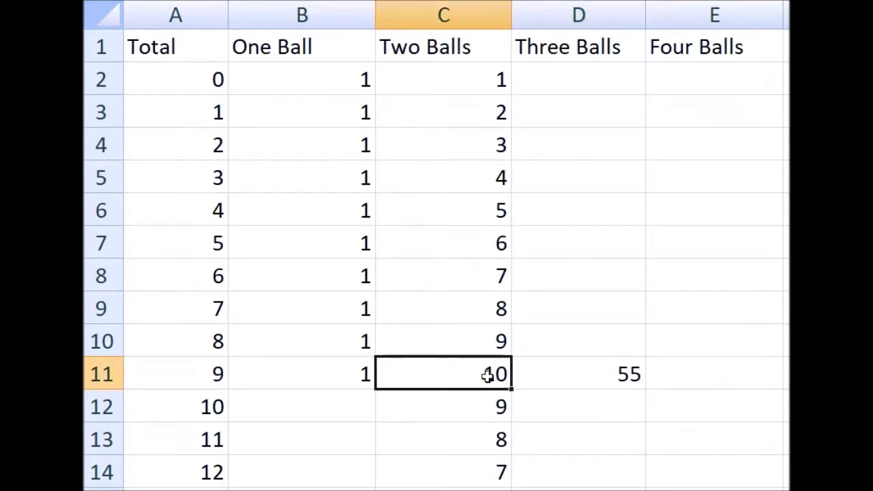
click(596, 368)
click(481, 372)
drag(481, 372, 484, 112)
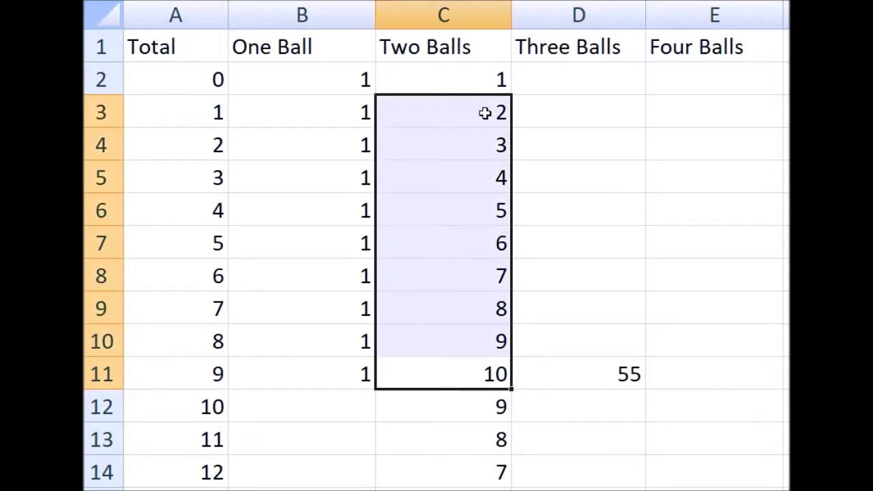
drag(484, 112, 487, 80)
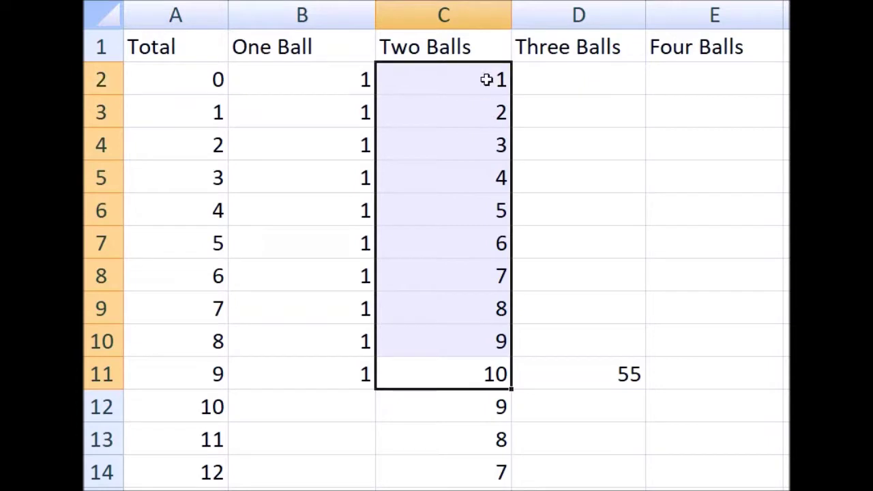
drag(462, 380, 473, 78)
click(583, 367)
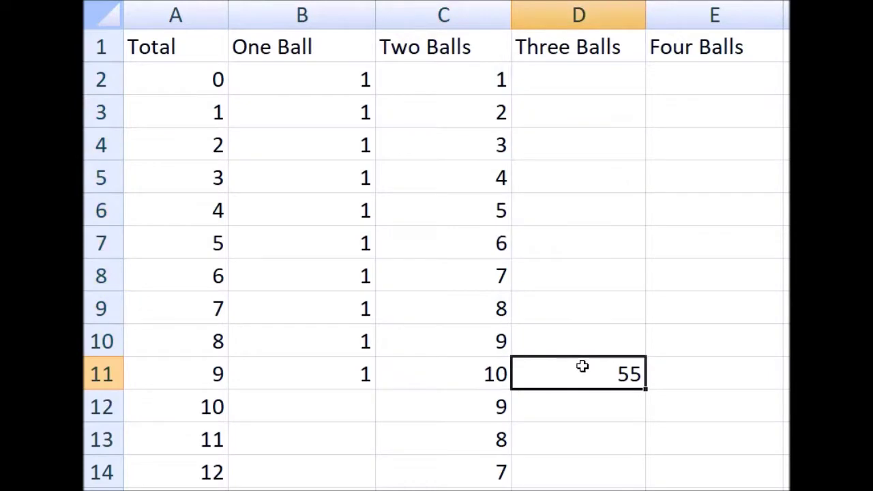
click(203, 375)
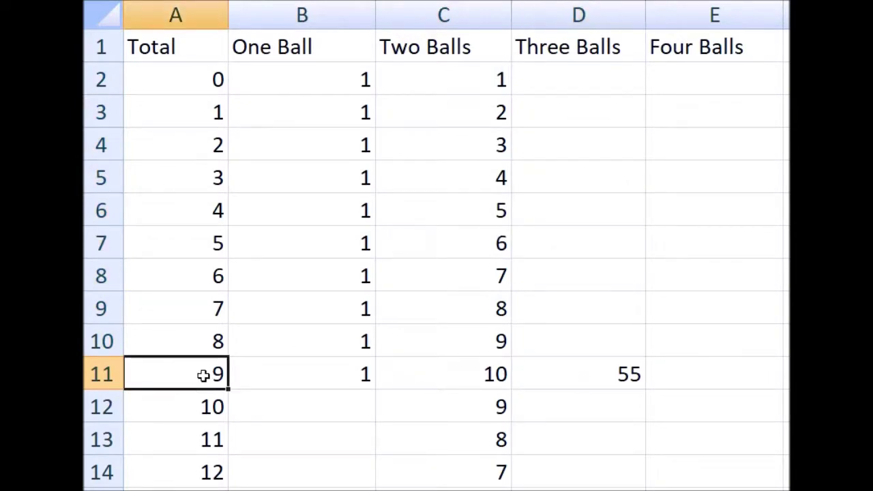
Step: Copy the Three Balls formula for total 9 down through total 27
click(586, 378)
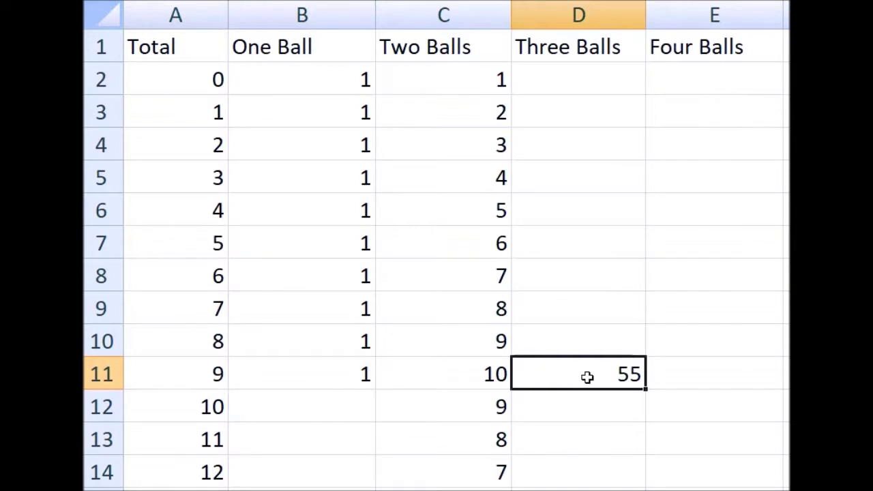
key(ctrl+c)
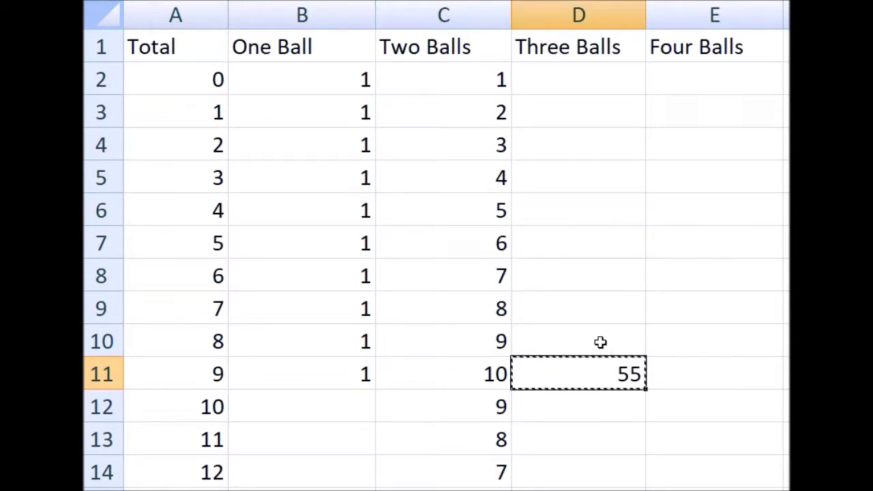
scroll(618, 343, down, 2)
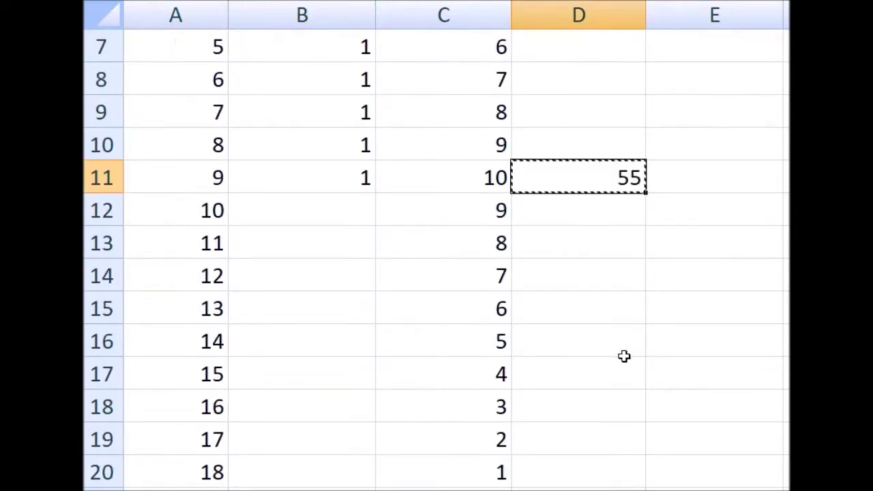
click(614, 220)
scroll(615, 228, down, 5)
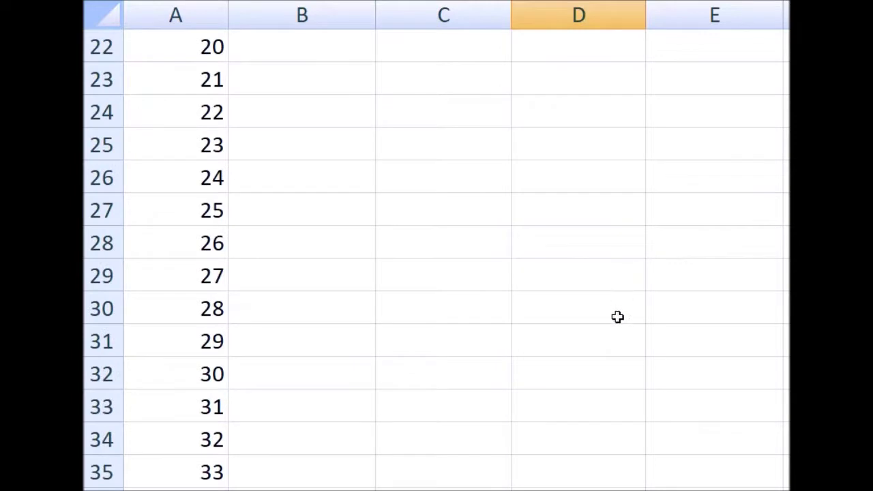
shift+click(600, 278)
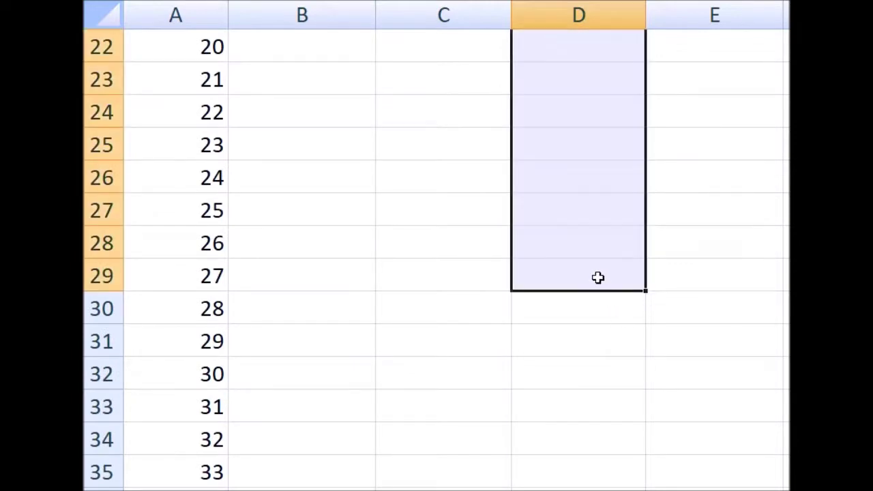
key(ctrl+v)
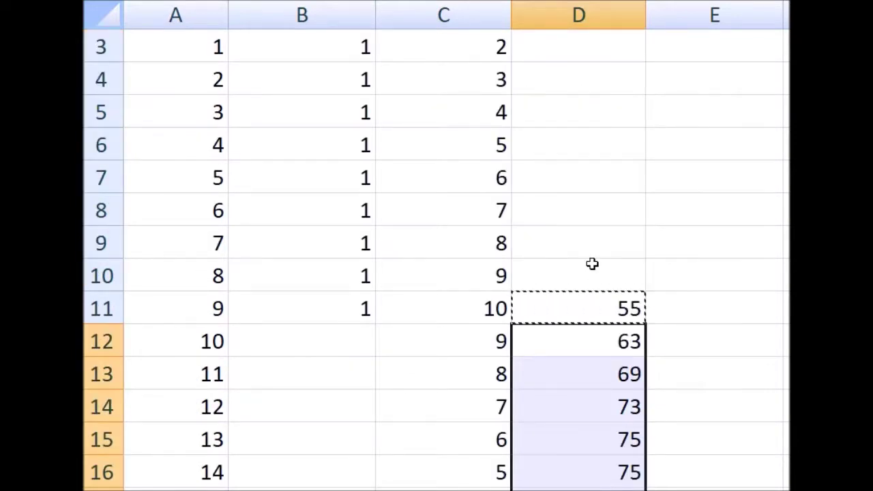
scroll(631, 328, down, 6)
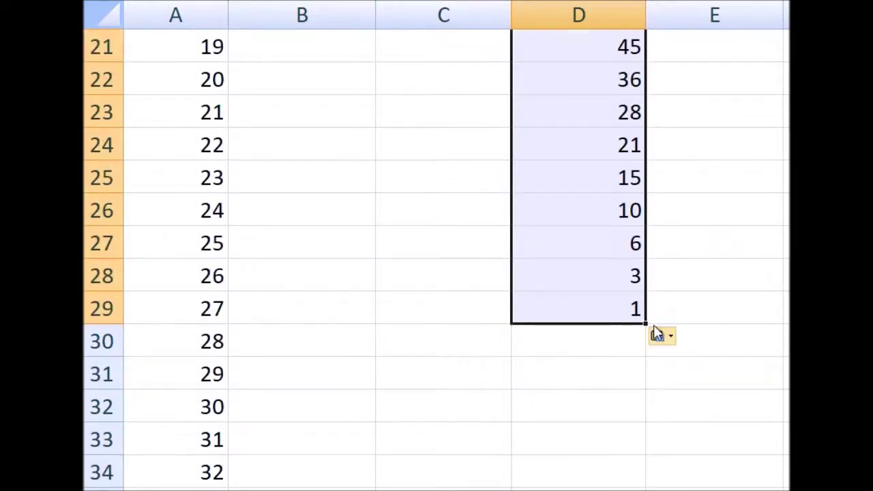
Step: Paste the copied Three Balls formula into the cell for total 8
scroll(644, 308, up, 7)
click(609, 369)
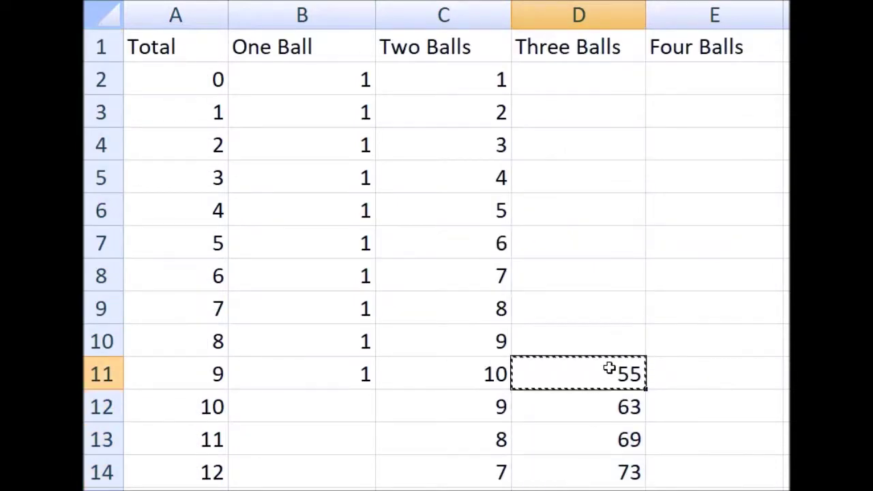
key(Up)
key(ctrl+v)
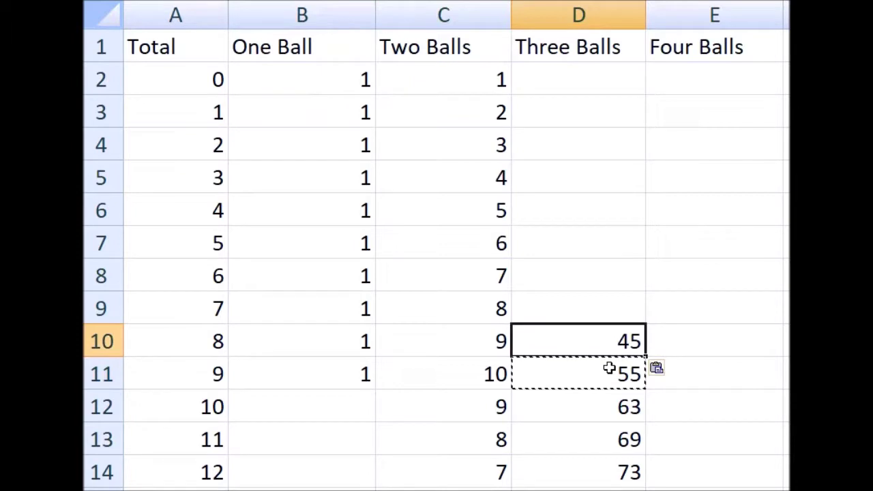
Step: Compare the Three Balls cells for totals 8 and 9, and examine the Two Balls counts for totals 0 through 8
key(Down)
key(Up)
key(Down)
key(Up)
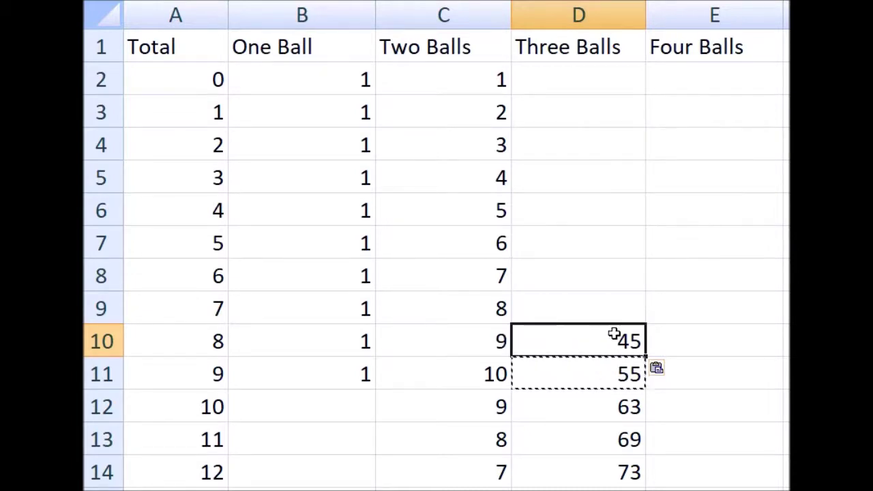
click(491, 340)
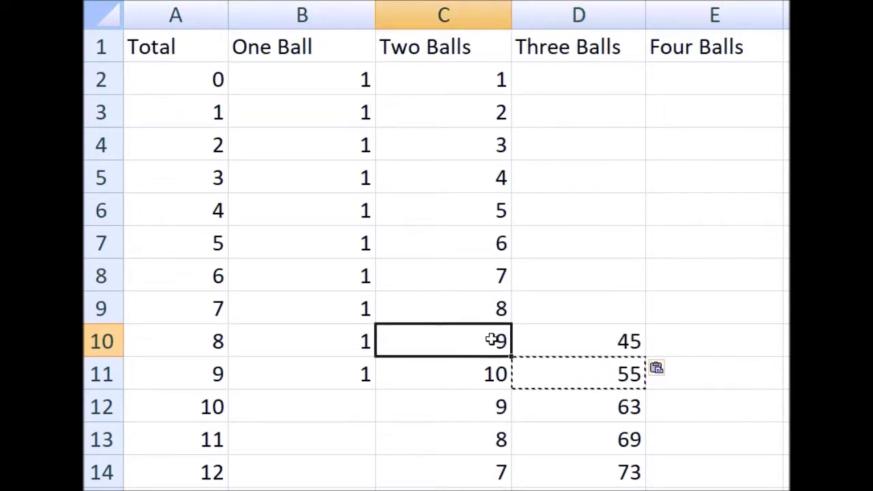
drag(491, 339, 495, 65)
drag(471, 337, 469, 79)
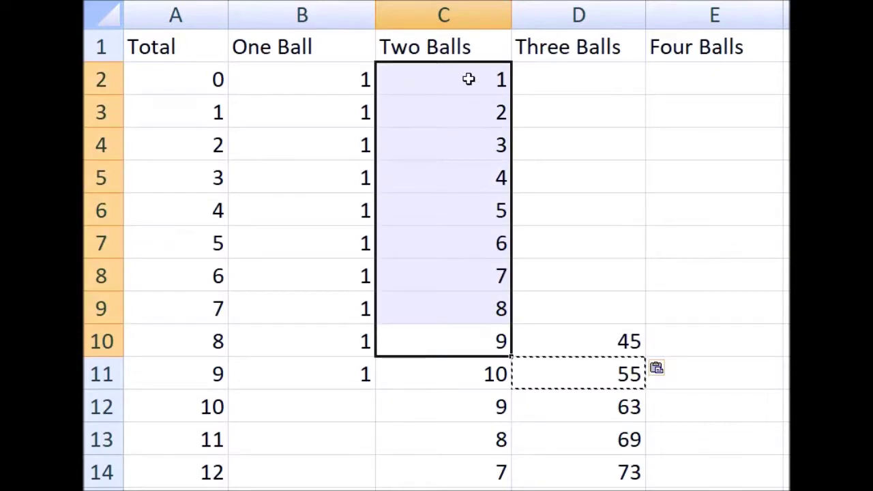
Step: Change the start of the sum range in the Three Balls formula for total 8 to C$2, keeping the end at C10
click(592, 334)
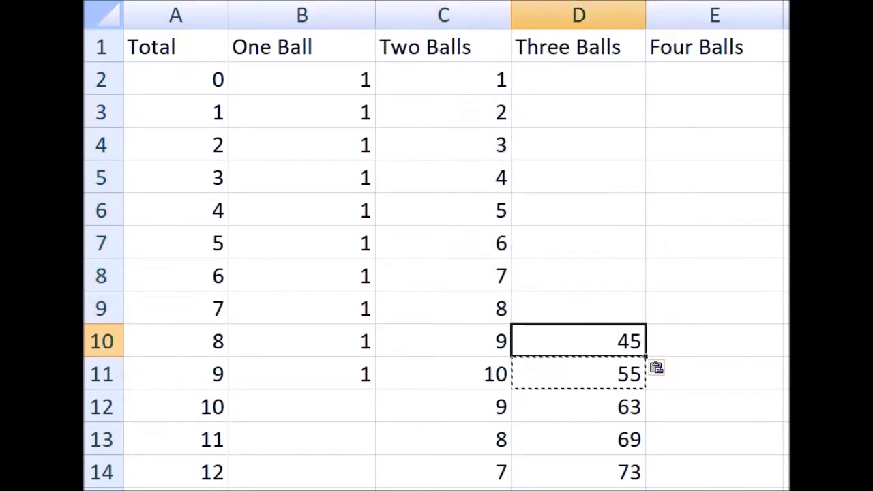
text(=SUM(C1:C10)
key(Left)
key(Left)
key(Left)
key(Left)
key(Left)
text($2)
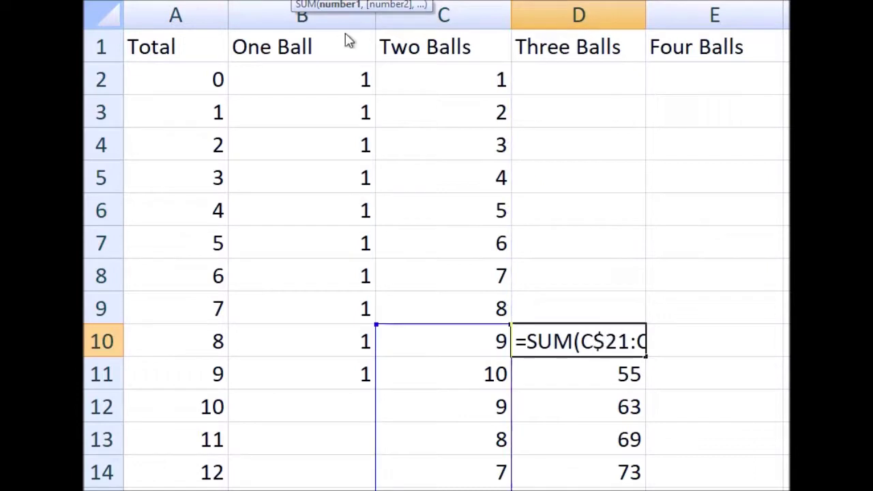
key(Delete)
key(Return)
key(Up)
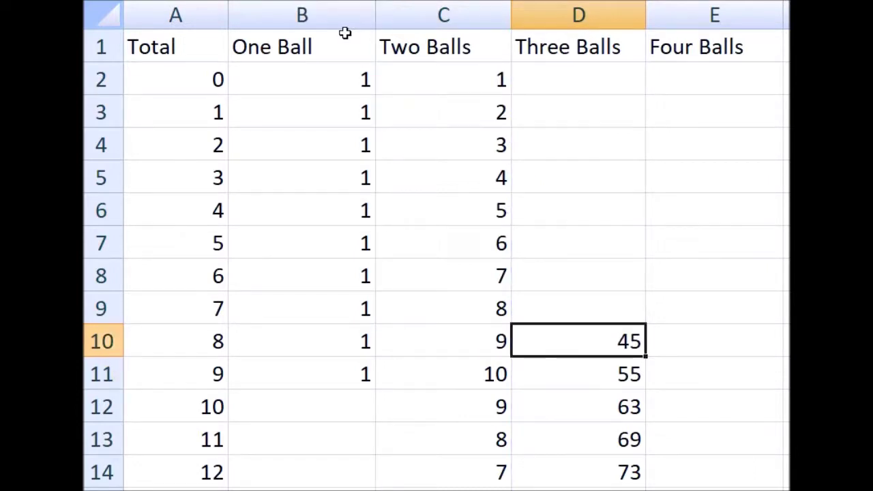
Step: Copy the Three Balls formula for total 8 up into the cells for totals 7 through 0
key(ctrl+c)
drag(609, 316, 585, 94)
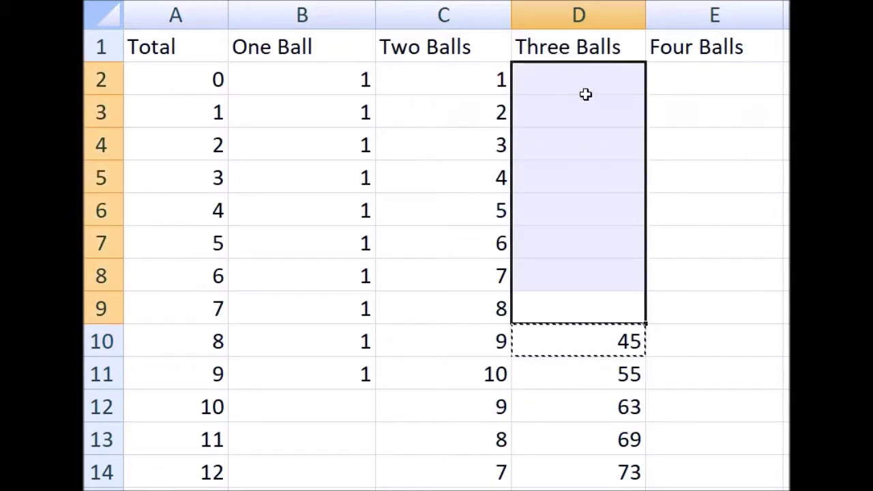
key(ctrl+v)
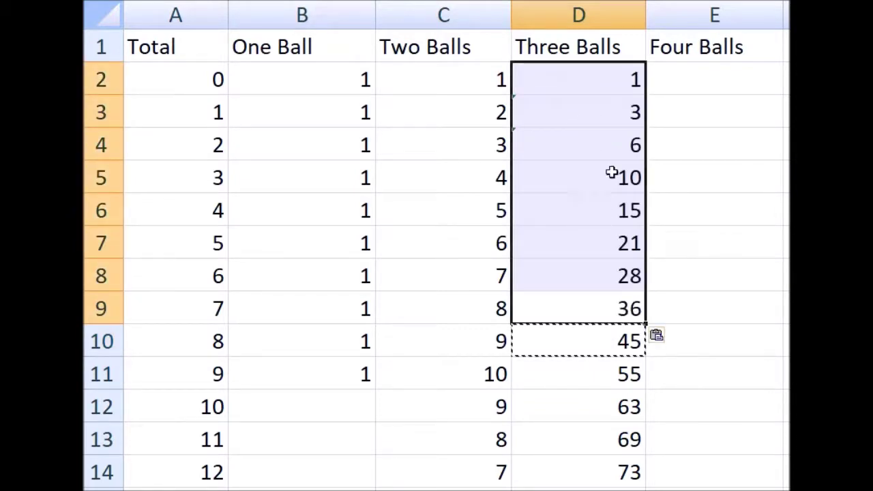
click(619, 80)
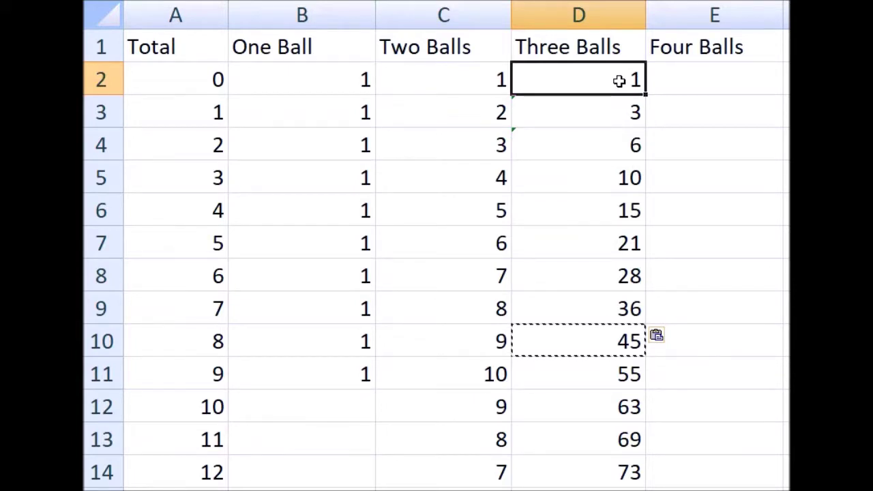
Step: Compare the Three Balls count for total 1 with the Two Balls counts for totals 0 and 1
key(Down)
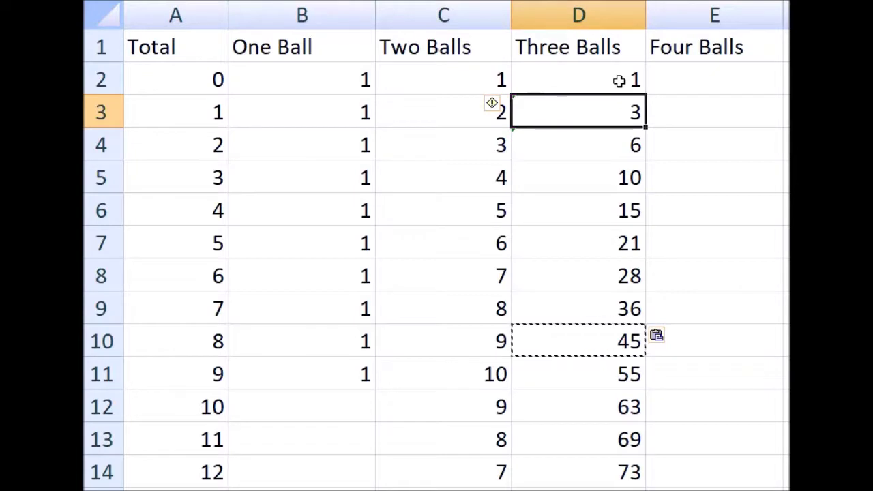
key(Left)
key(Up)
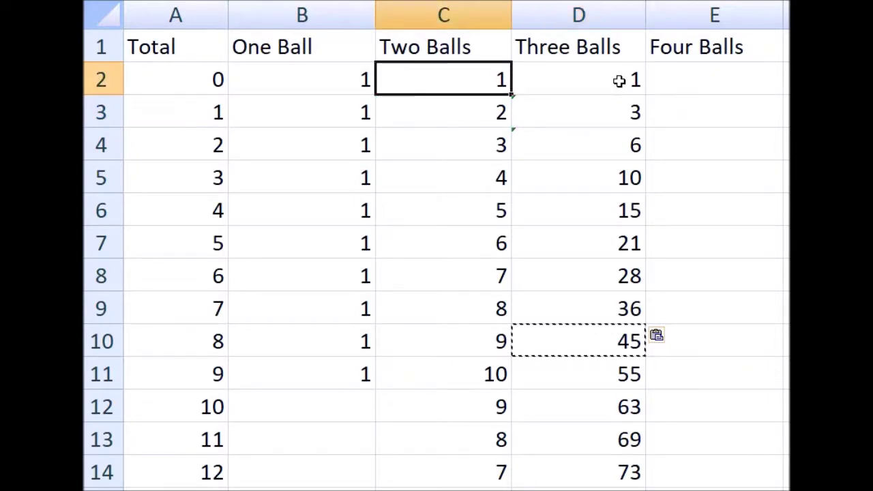
key(Down)
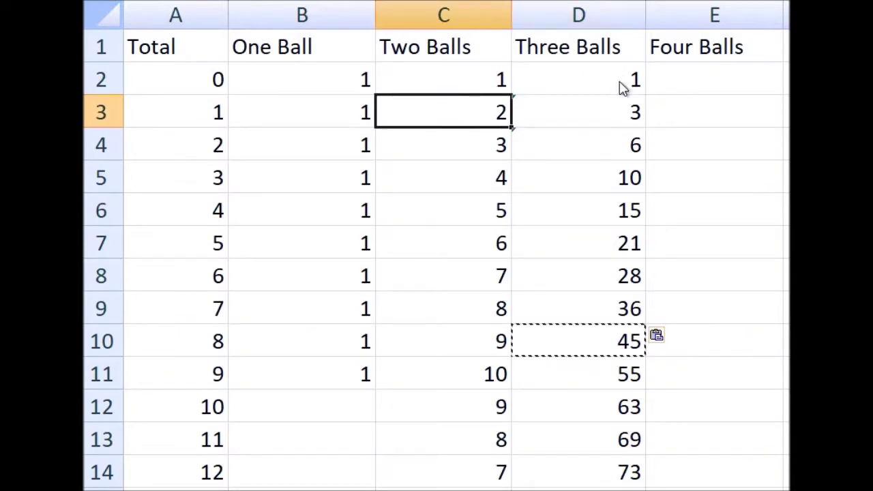
key(Right)
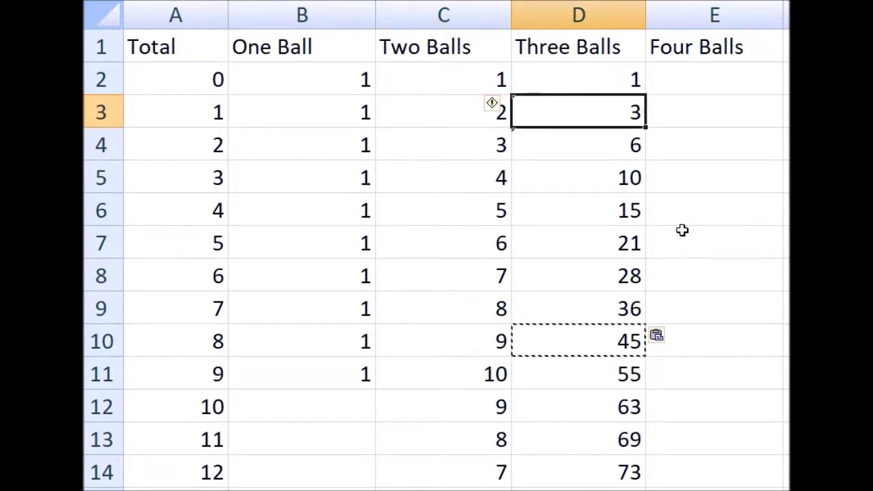
scroll(694, 240, down, 1)
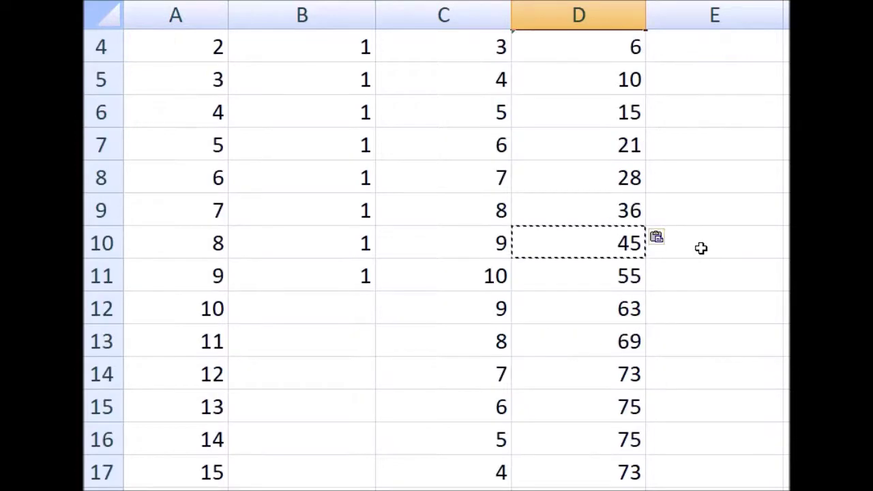
scroll(630, 95, up, 1)
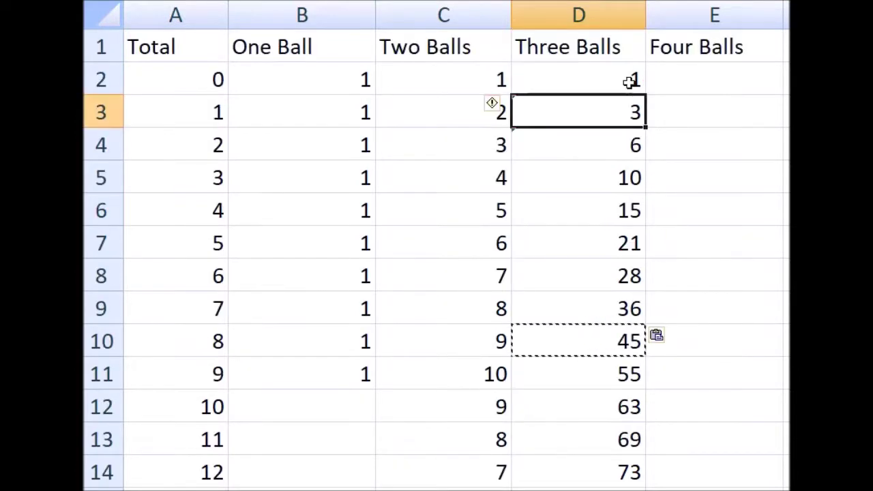
Step: Copy the Three Balls formulas for totals 0 through 27 into the Four Balls column, starting at total 0
click(613, 91)
scroll(628, 130, down, 7)
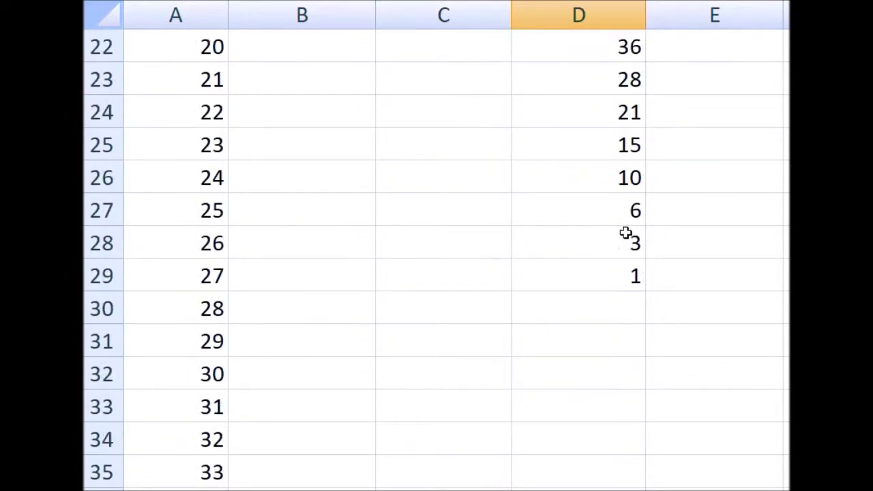
shift+click(622, 268)
key(ctrl+c)
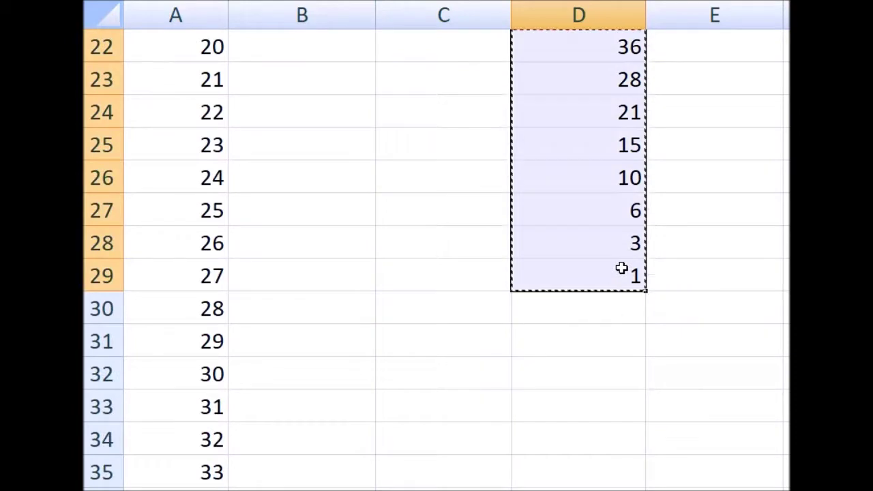
scroll(621, 269, up, 7)
click(664, 79)
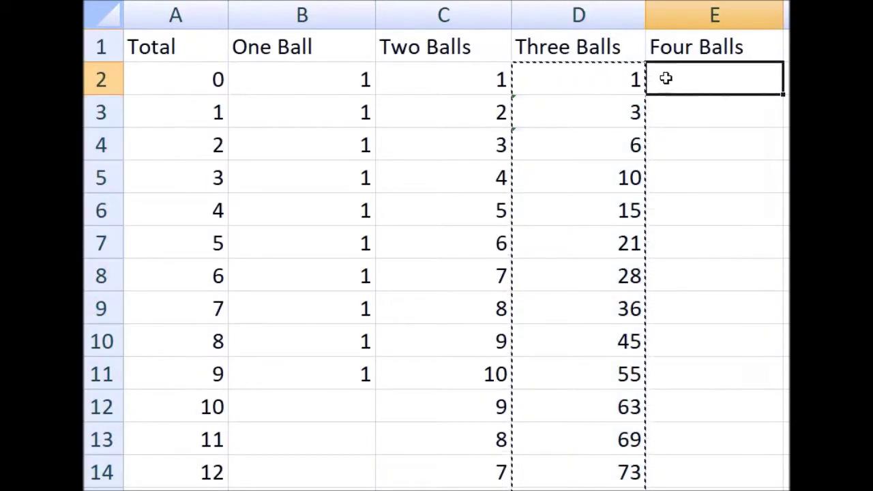
key(ctrl+v)
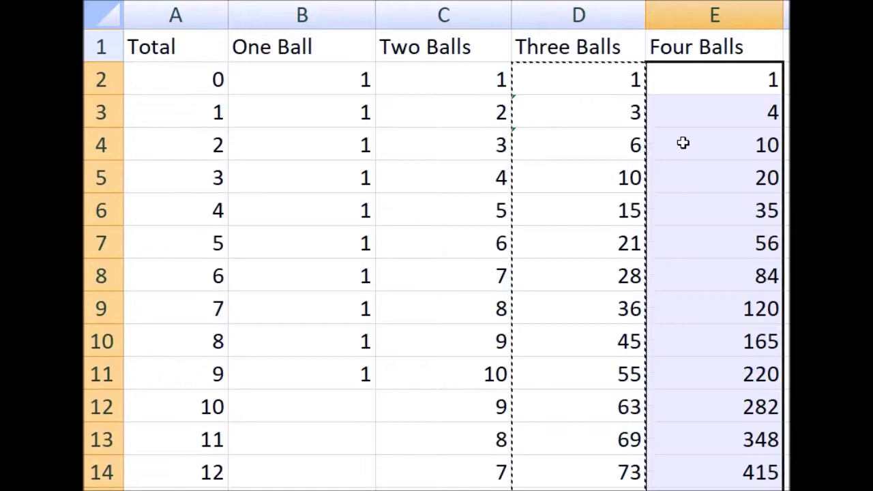
Step: Copy the Four Balls formula for total 27 down through total 36
scroll(682, 143, down, 6)
click(744, 380)
key(ctrl+c)
scroll(744, 378, down, 4)
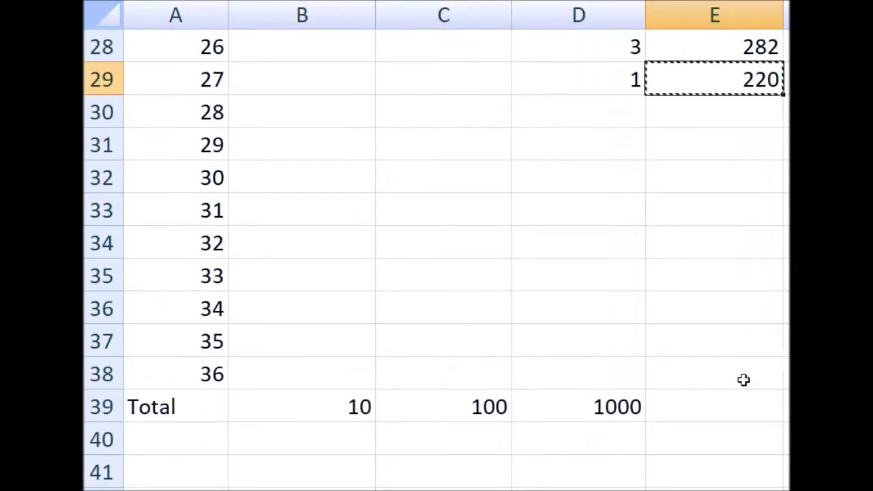
shift+click(711, 281)
key(ctrl+v)
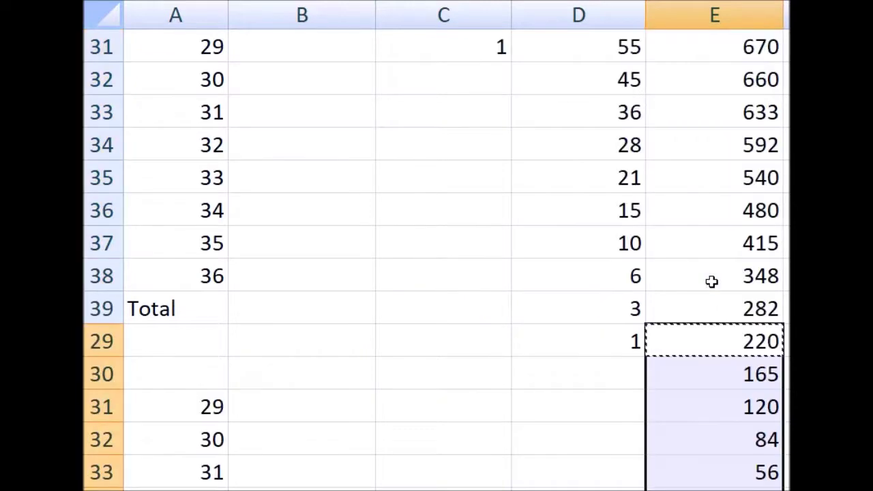
scroll(712, 282, up, 4)
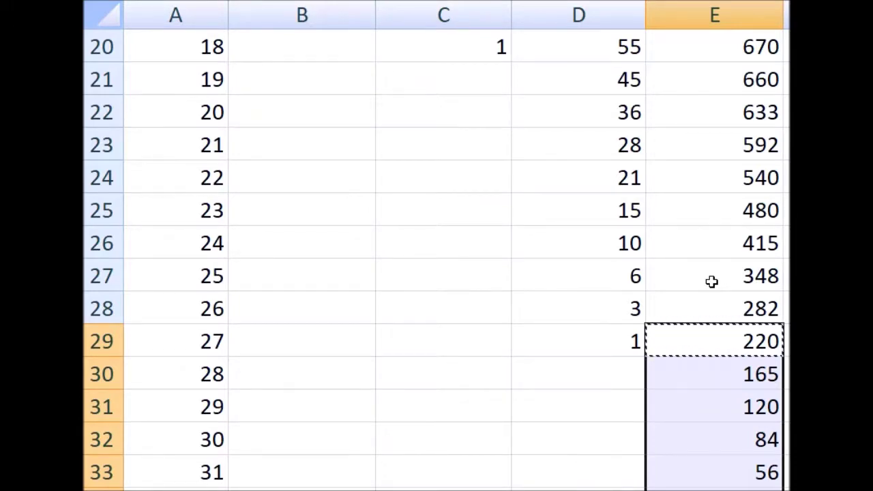
Step: Copy the Three Balls sum in the Total row across to the Four Balls column
scroll(727, 260, down, 4)
click(606, 276)
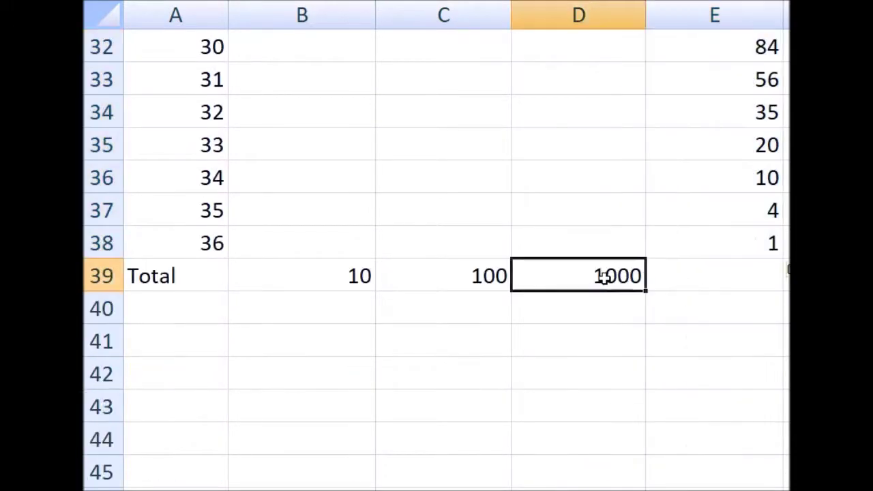
key(ctrl+c)
key(Right)
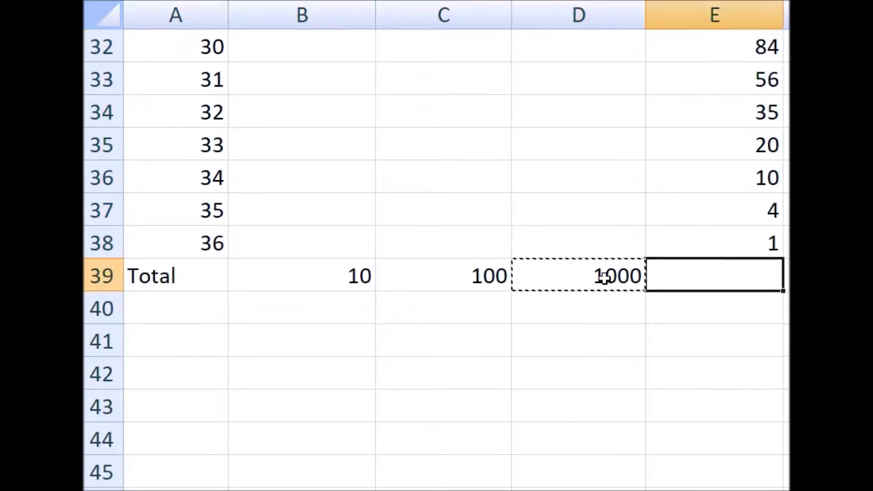
key(ctrl+v)
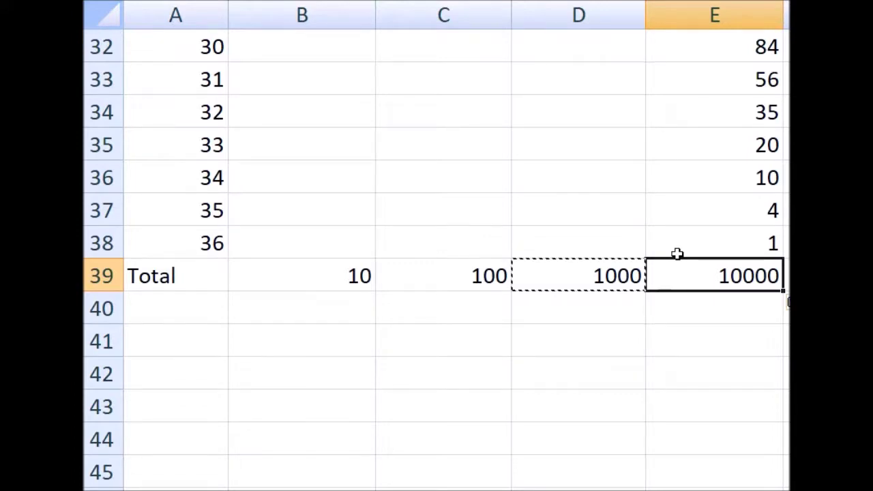
Step: Copy the Three Balls counts for totals 0 through 27 and paste them as values into the pay table sheet's Combinations column, starting at C2
scroll(668, 247, up, 8)
scroll(660, 242, up, 3)
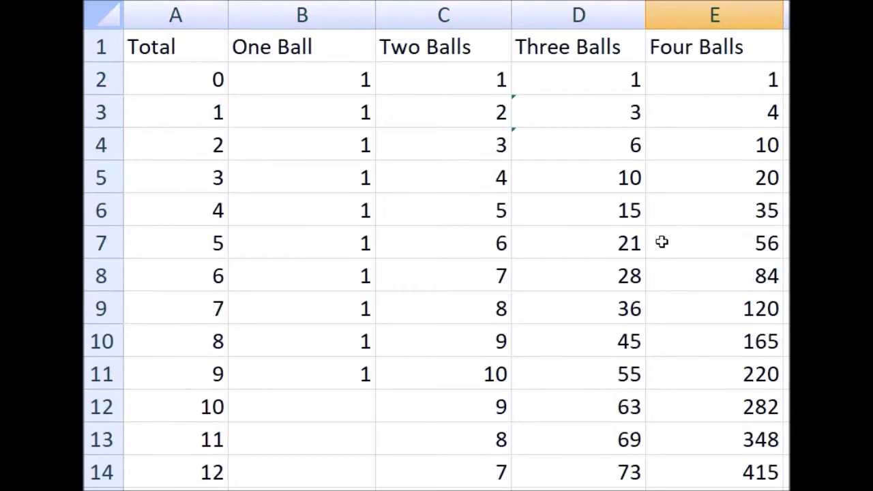
click(607, 85)
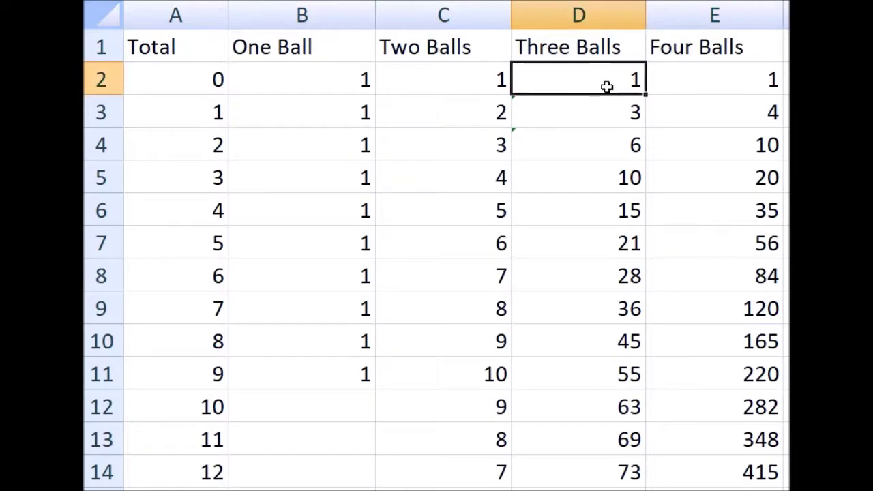
scroll(607, 88, down, 1)
scroll(603, 85, up, 1)
scroll(604, 85, down, 6)
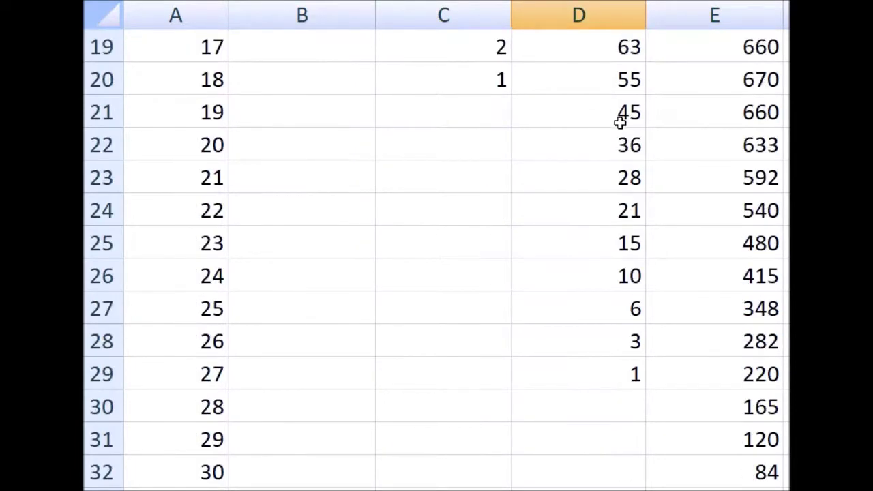
shift+click(597, 360)
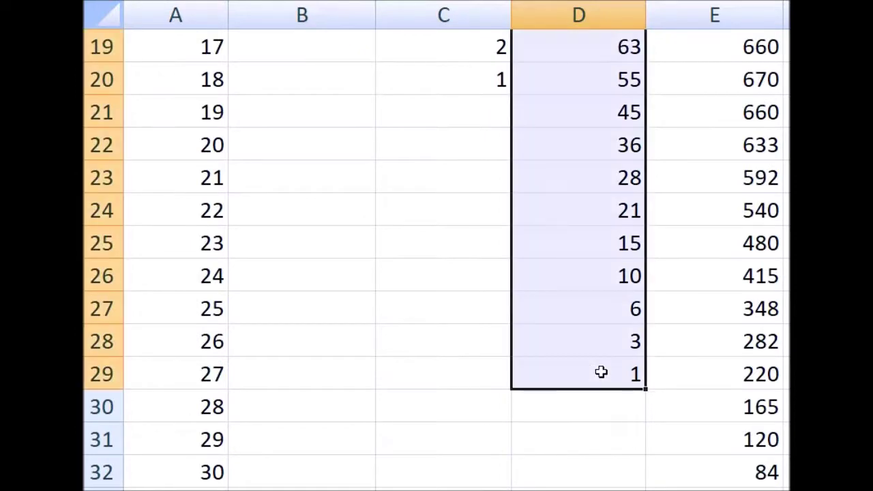
key(ctrl+c)
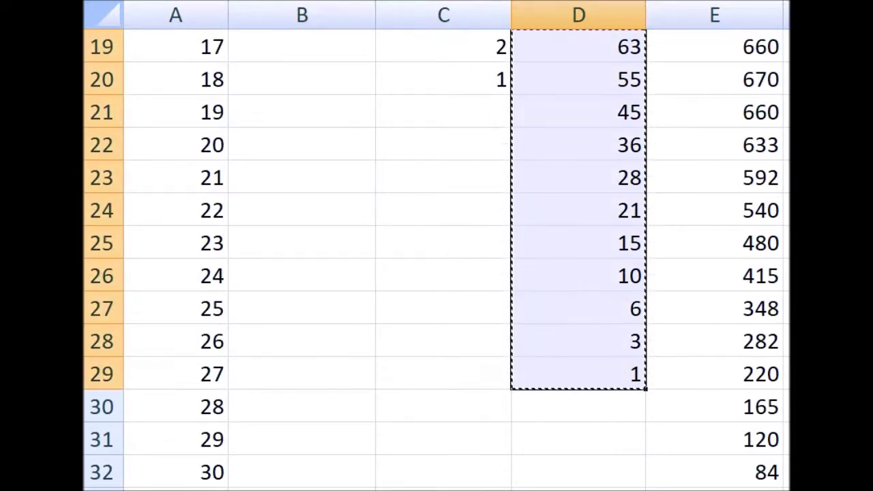
key(ctrl+Page_Up)
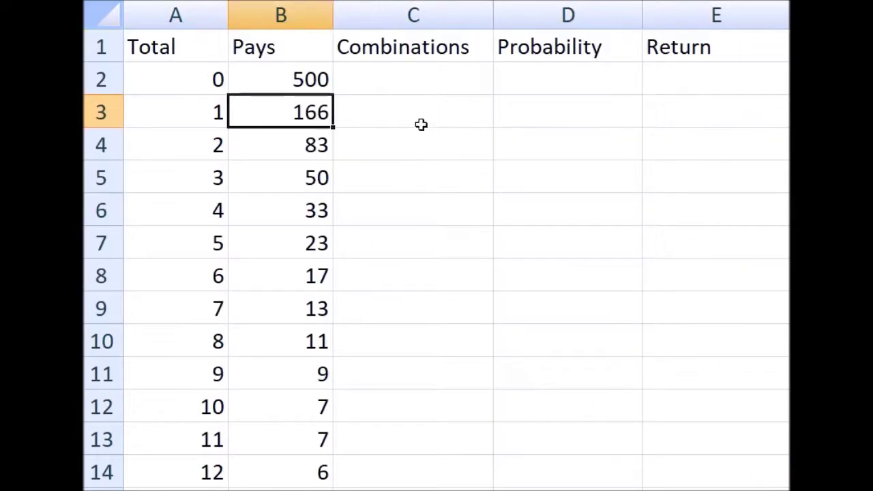
click(435, 77)
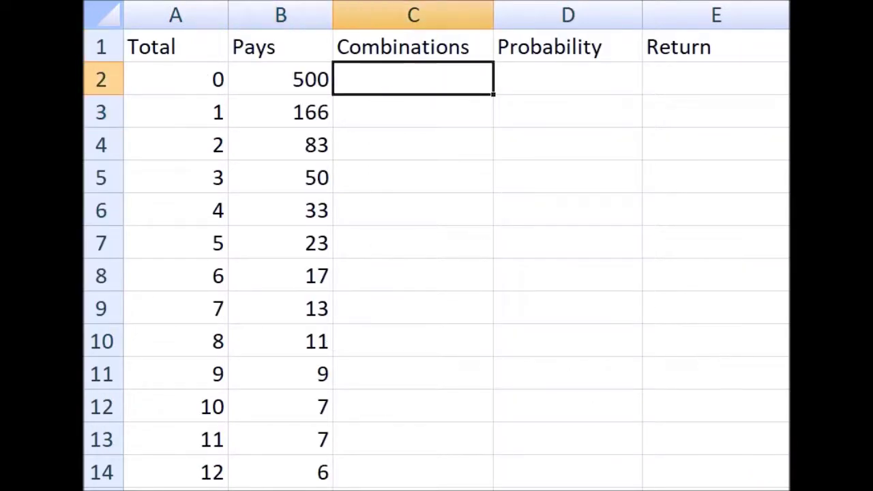
click(109, 0)
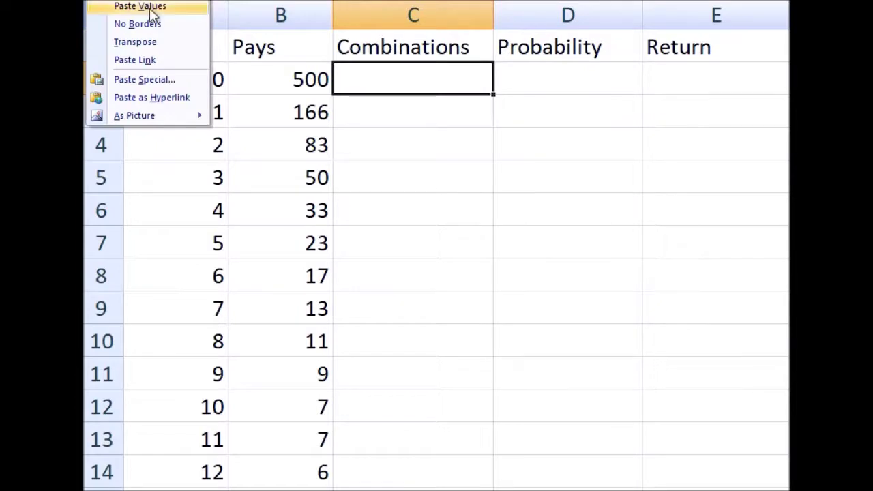
click(151, 8)
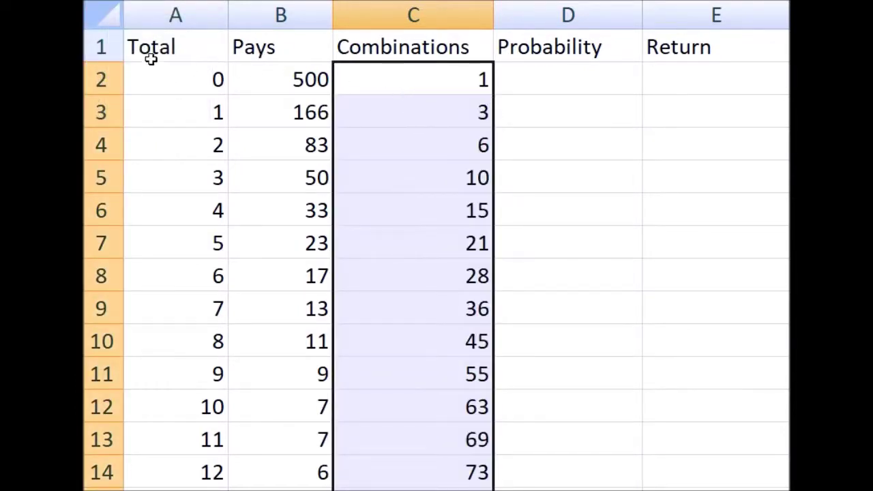
Step: Enter the formula =C2/1000 as the probability for total 0 in cell D2
click(101, 79)
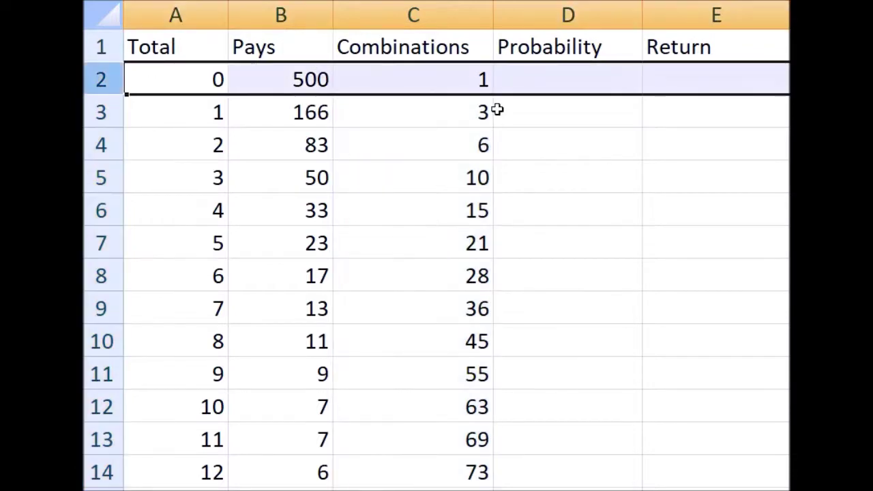
click(296, 80)
click(470, 85)
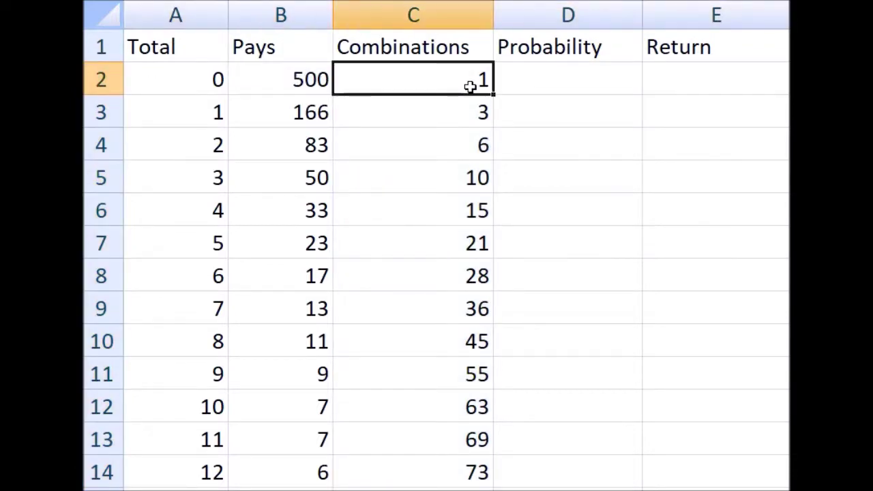
click(572, 79)
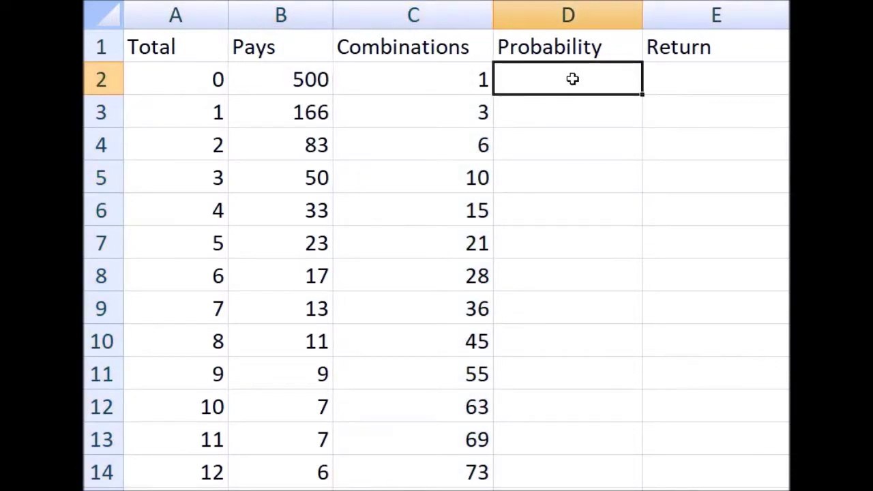
text(=)
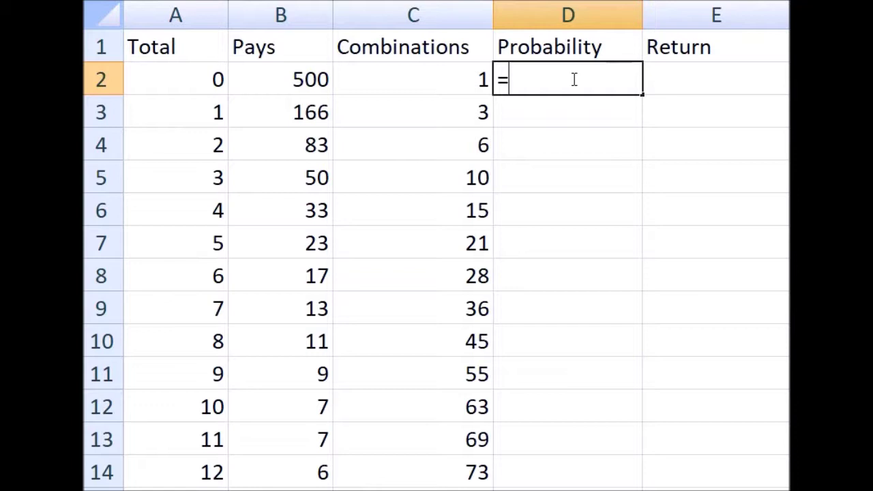
click(454, 79)
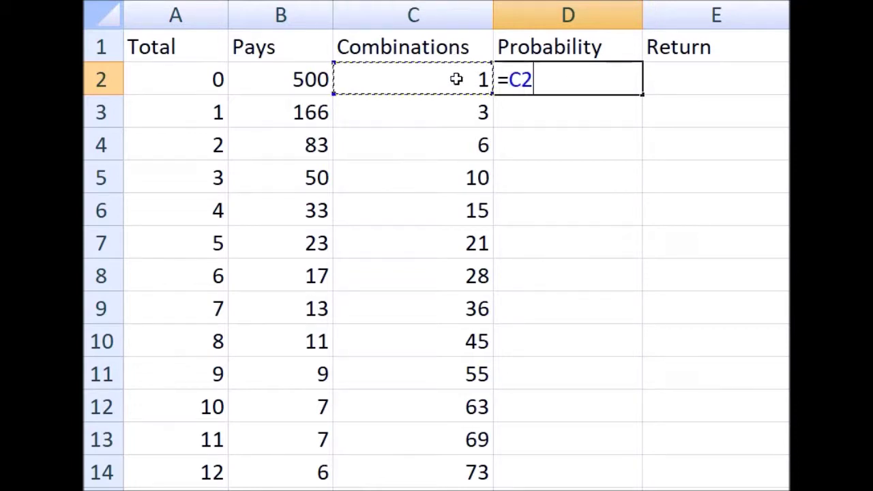
text(/1000)
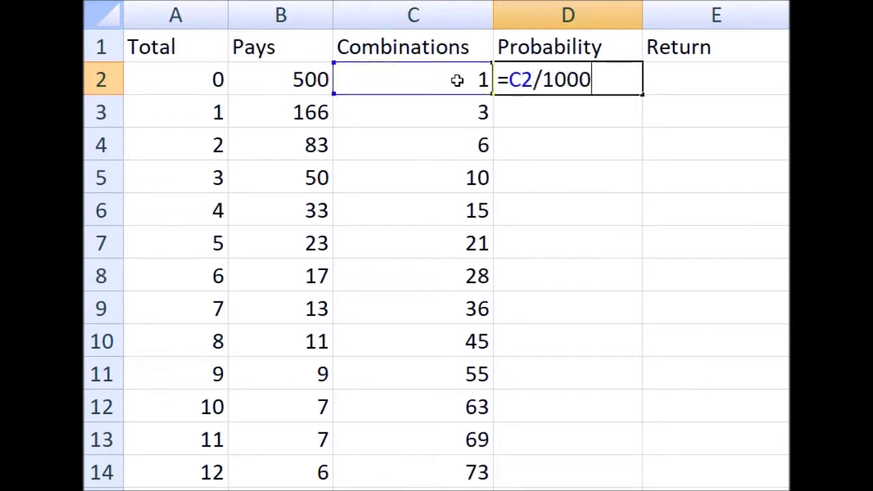
key(Return)
Step: Copy the probability formula for total 0 down the Probability column through total 27
key(Up)
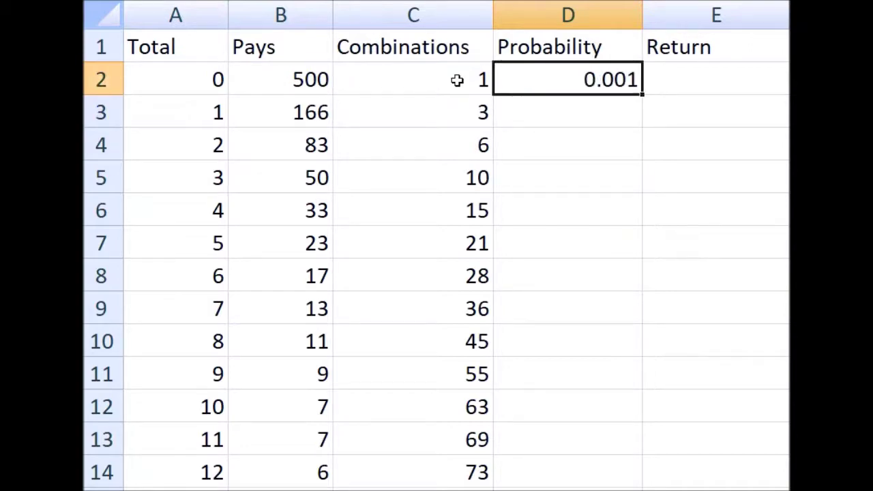
key(ctrl+c)
scroll(664, 218, down, 6)
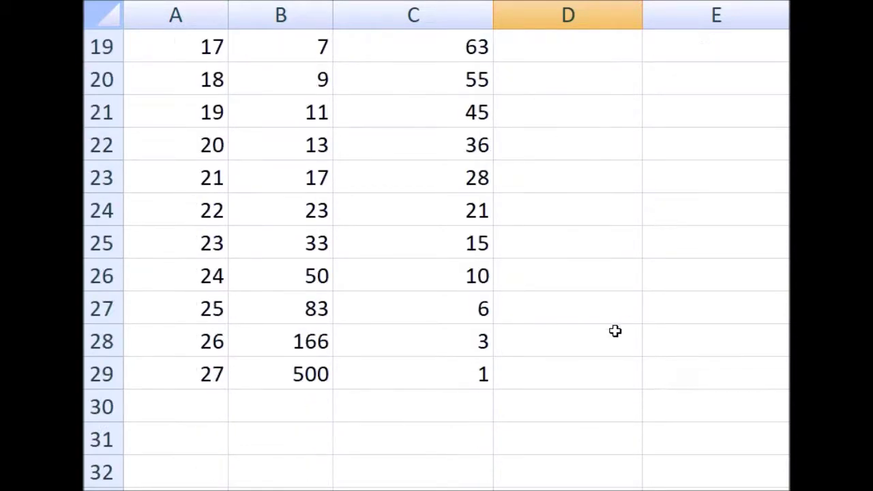
shift+click(571, 370)
key(ctrl+v)
scroll(571, 370, up, 6)
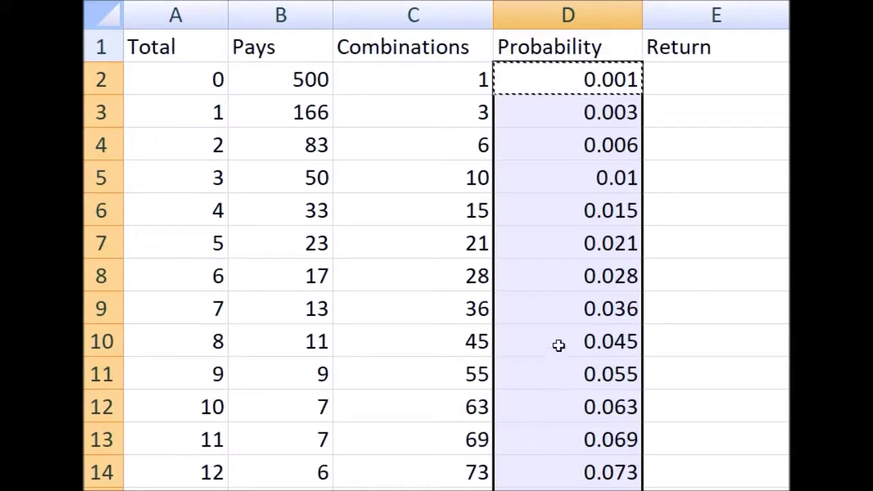
scroll(563, 321, down, 2)
scroll(522, 338, up, 2)
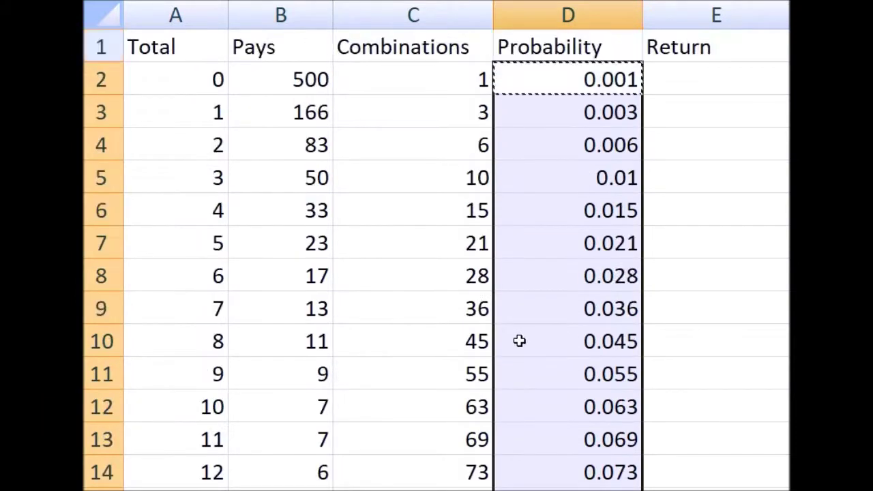
Step: Examine the pays, combinations and probabilities of the middle totals, especially those for totals 13 and 14
scroll(515, 343, down, 1)
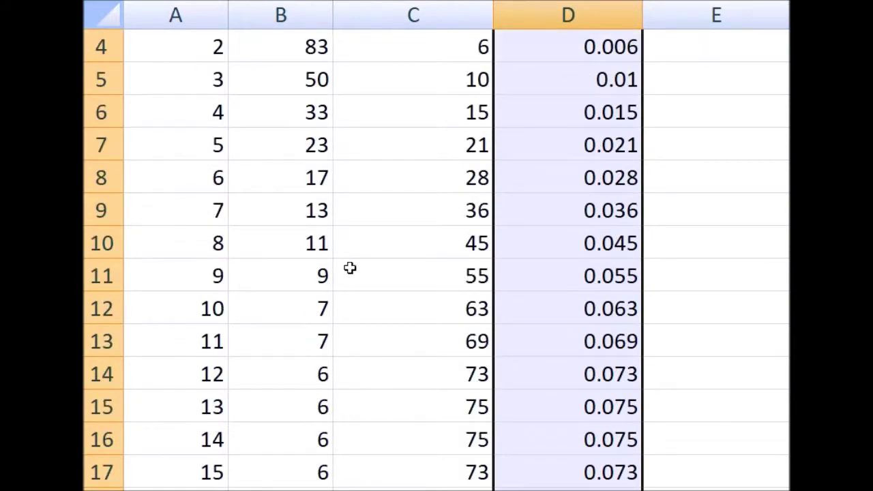
click(316, 310)
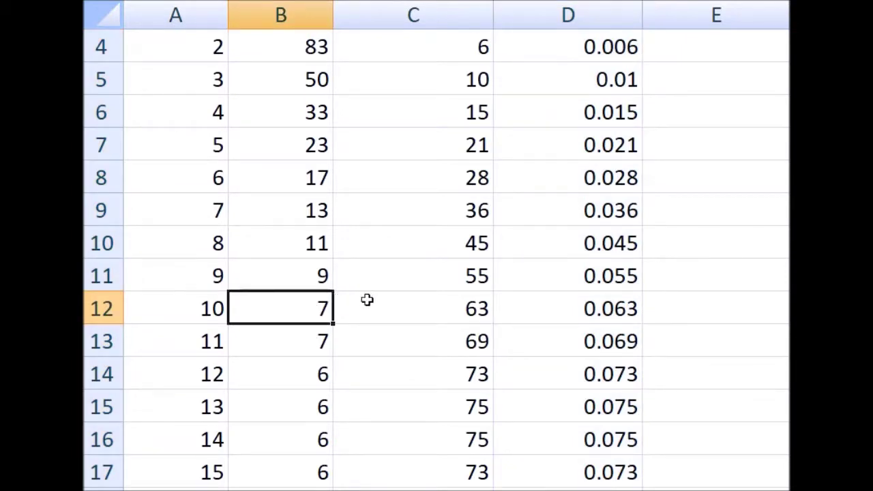
click(480, 407)
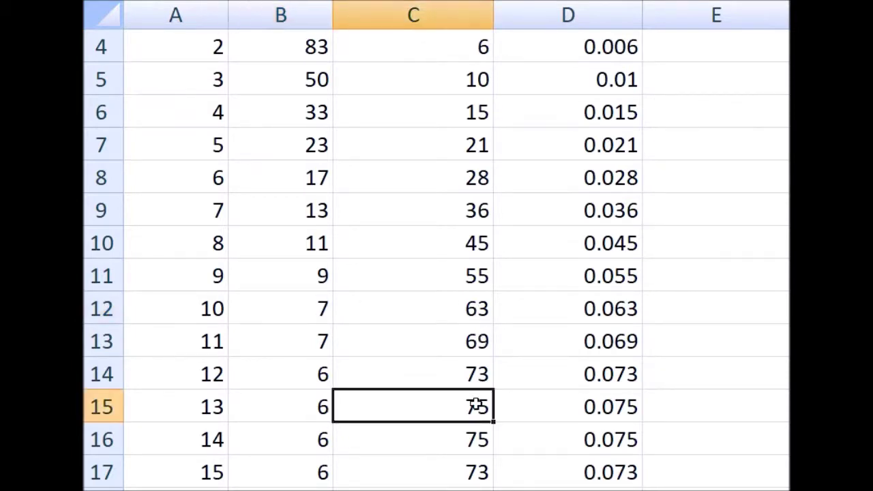
scroll(481, 389, down, 1)
drag(483, 341, 481, 313)
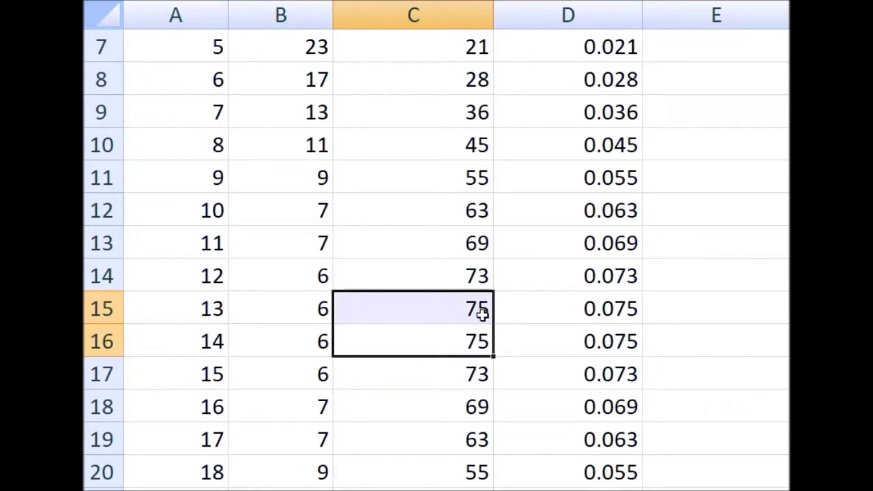
drag(621, 319, 626, 332)
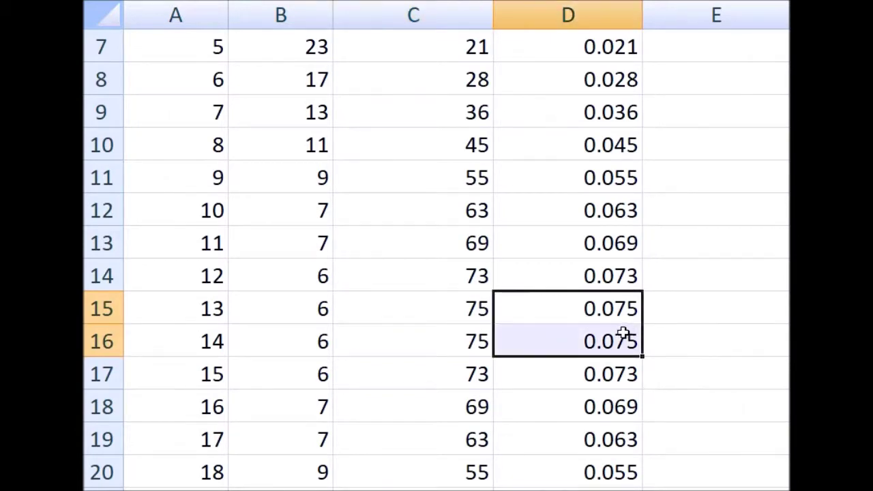
Step: Format the whole Probability column as percentages with one decimal place
scroll(623, 333, up, 2)
click(631, 16)
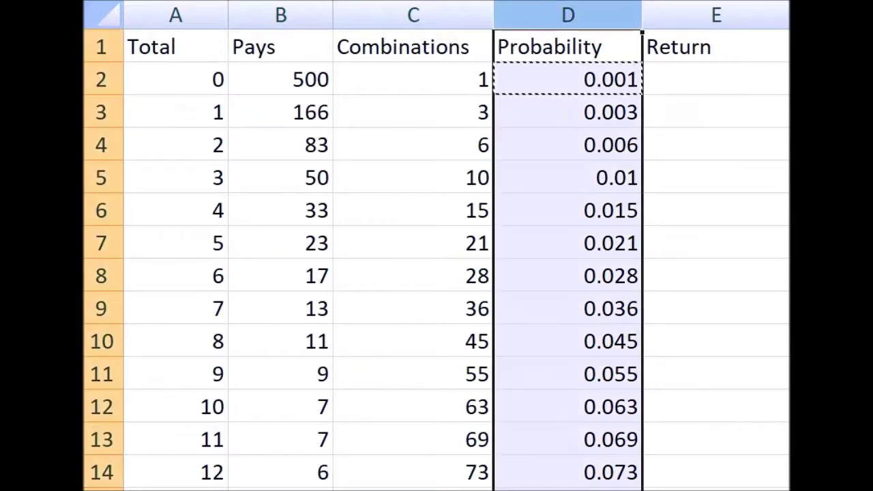
key(ctrl+shift+5)
key(alt+h)
key(0)
key(alt+h)
key(0)
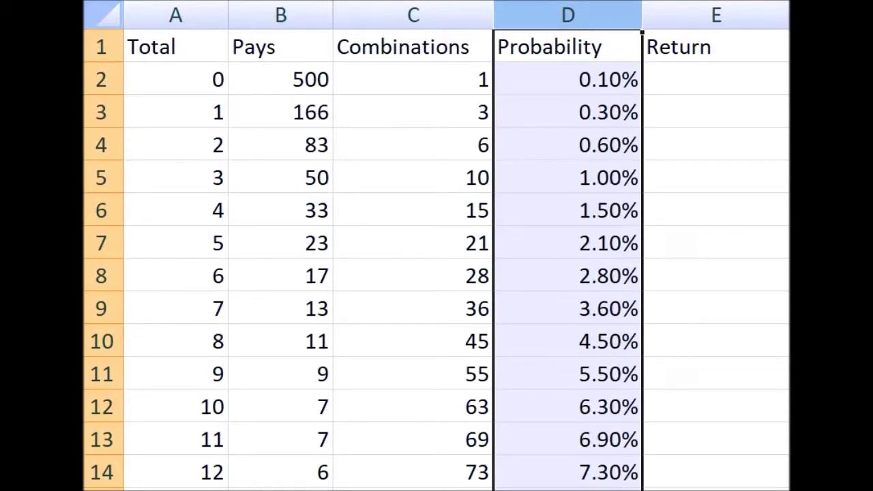
key(alt+h)
key(9)
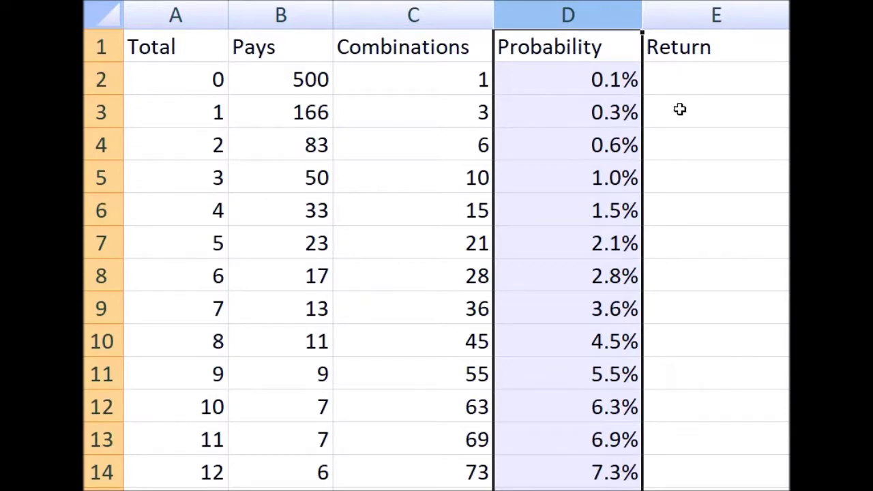
Step: Enter the formula =D9*B9 in cell E9 as the return for total 7
scroll(670, 248, down, 5)
scroll(674, 259, down, 1)
scroll(675, 225, up, 6)
click(697, 81)
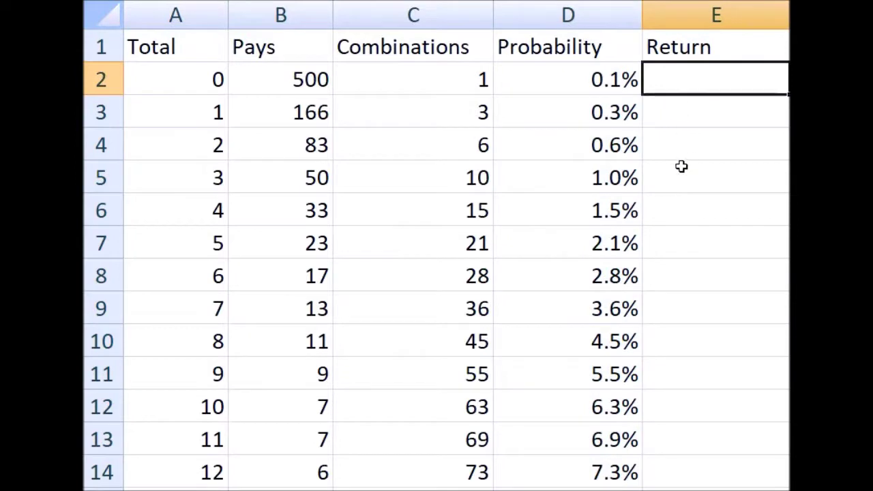
click(673, 303)
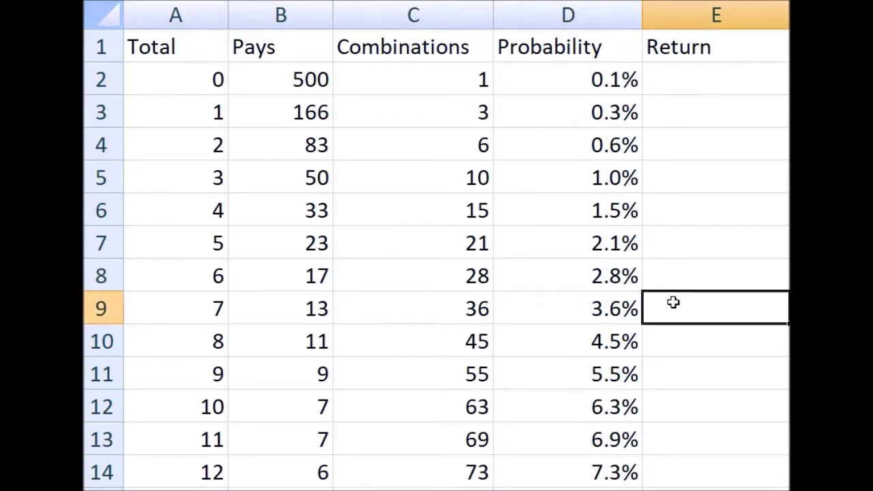
text(=)
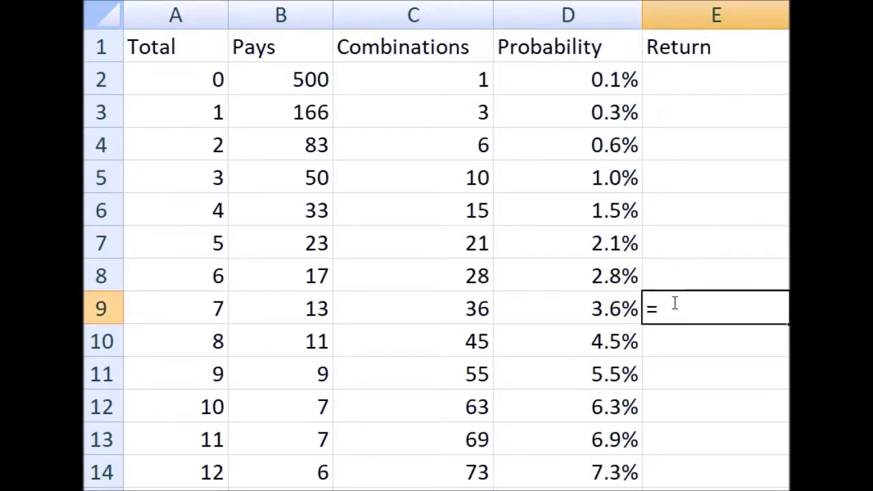
click(598, 310)
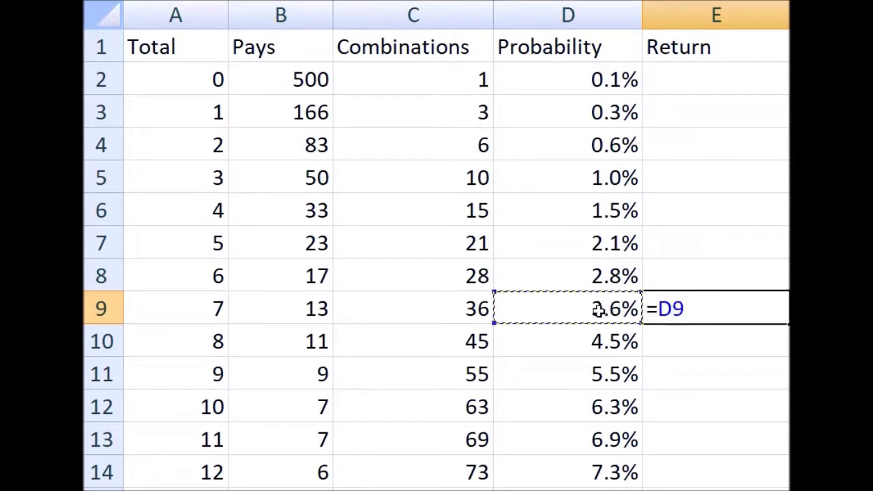
text(*)
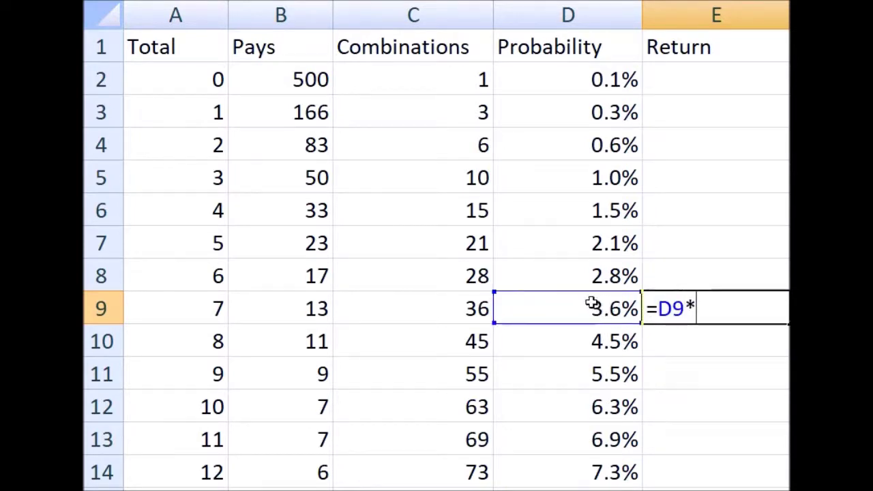
click(303, 308)
key(Return)
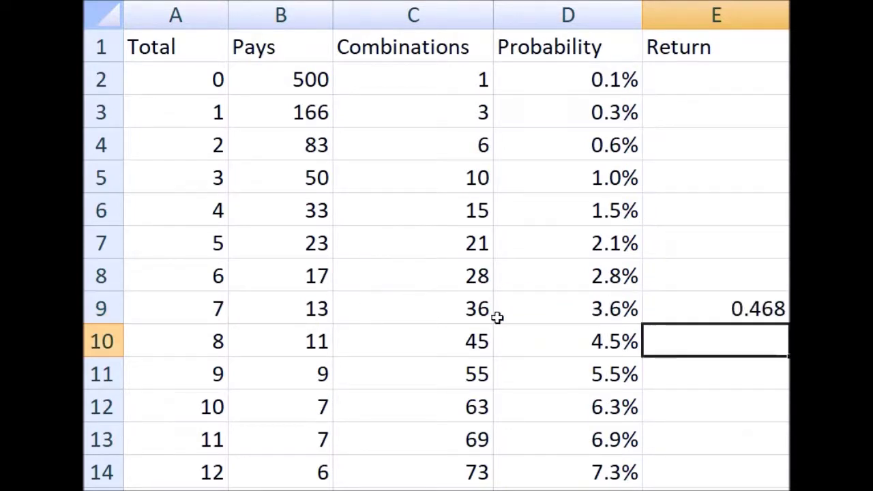
Step: Examine the probability and pay values in the row for total 7 that make up its return
click(101, 306)
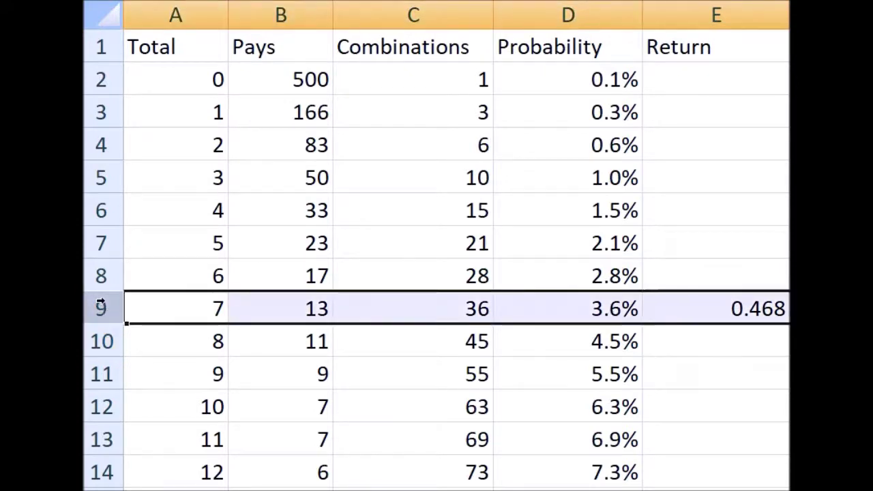
click(624, 307)
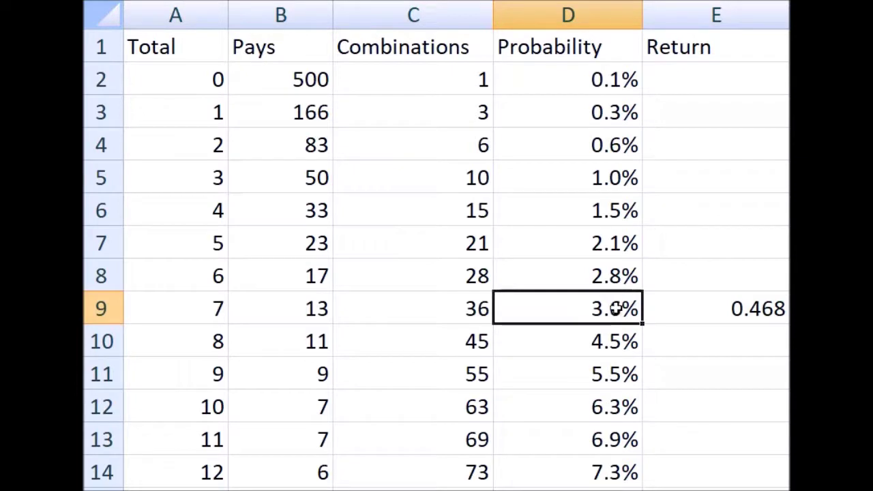
click(320, 309)
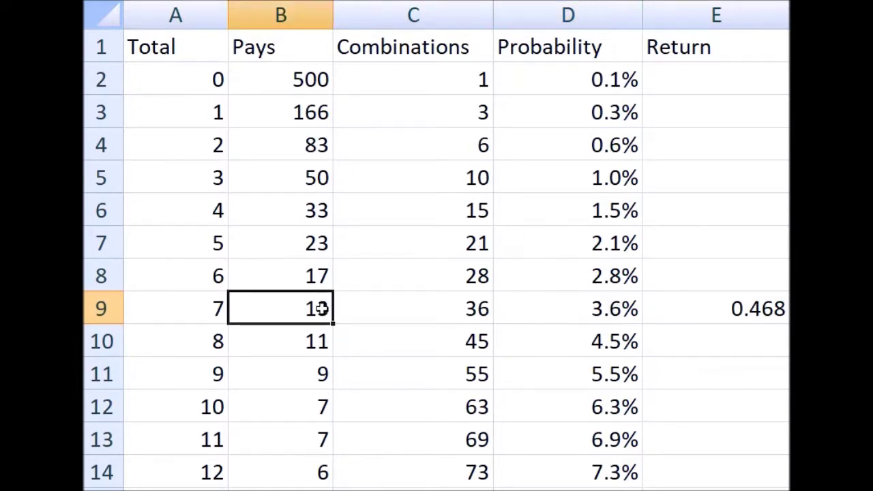
click(629, 306)
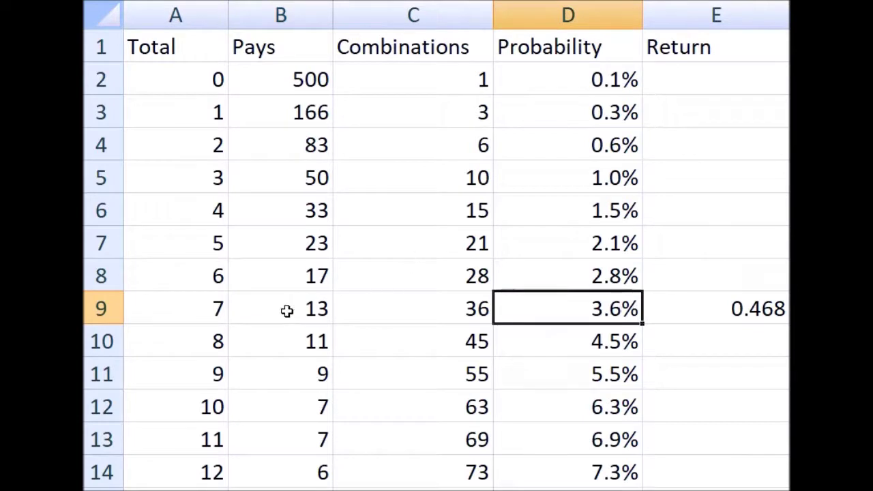
click(287, 311)
Step: Format the return for total 7 in cell E9 as a percentage with one decimal place
click(777, 320)
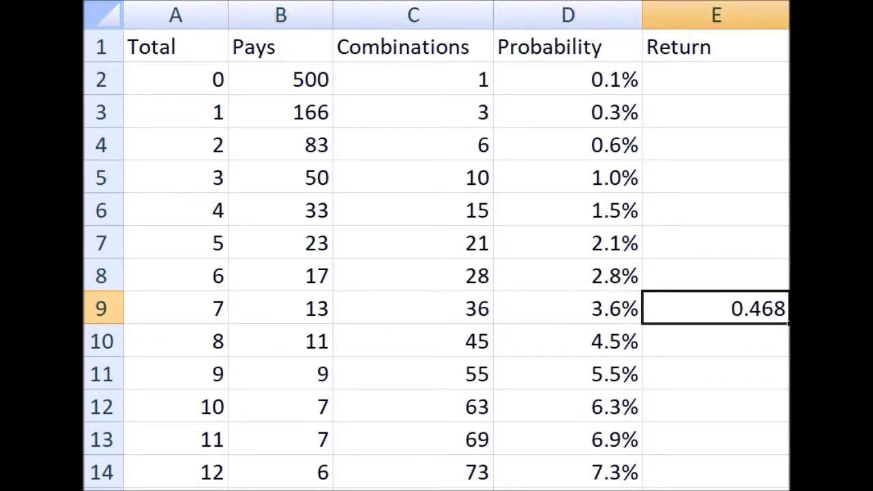
key(ctrl+shift+5)
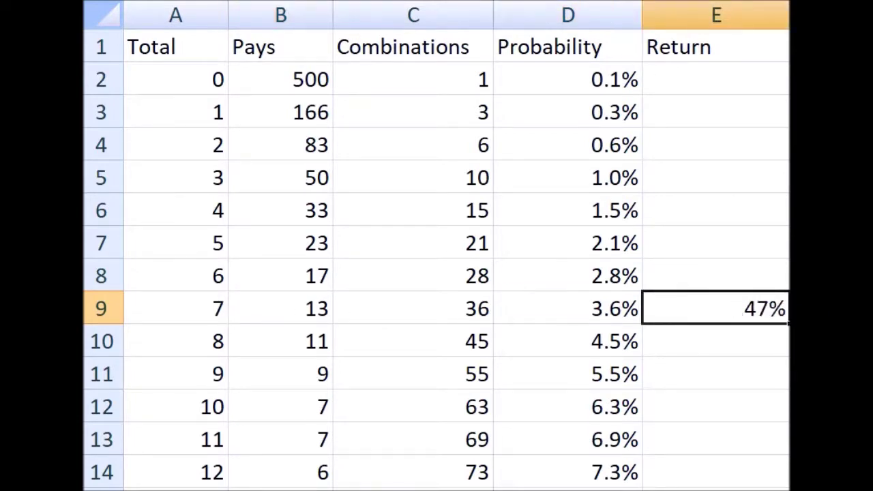
key(alt+h)
key(0)
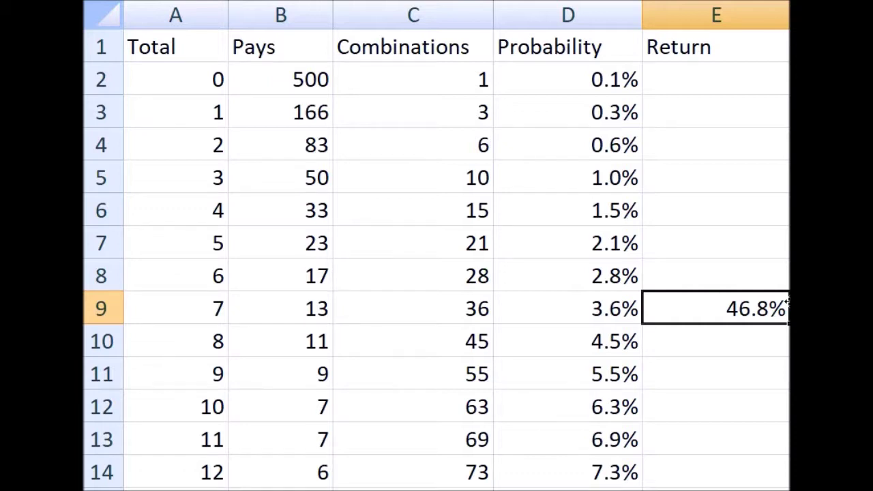
Step: Copy the return formula for total 7 to the whole Return column, E2 through E29, for totals 0 to 27
key(ctrl+c)
click(741, 76)
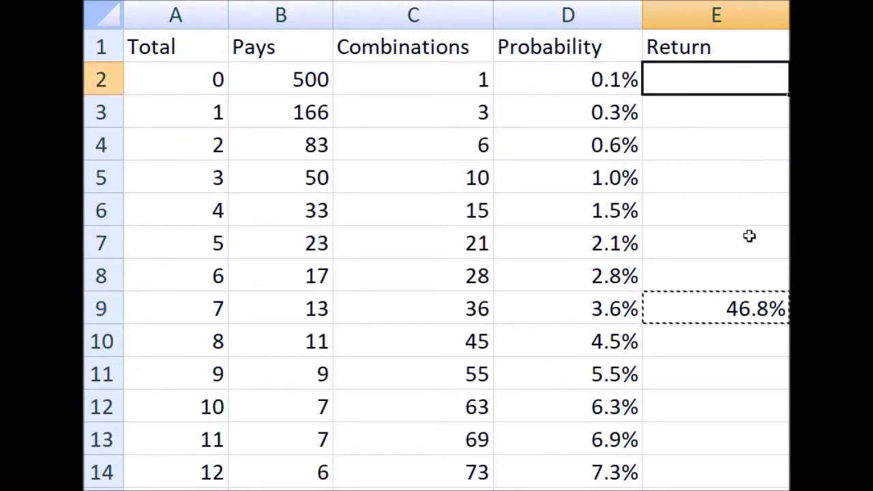
scroll(743, 246, down, 4)
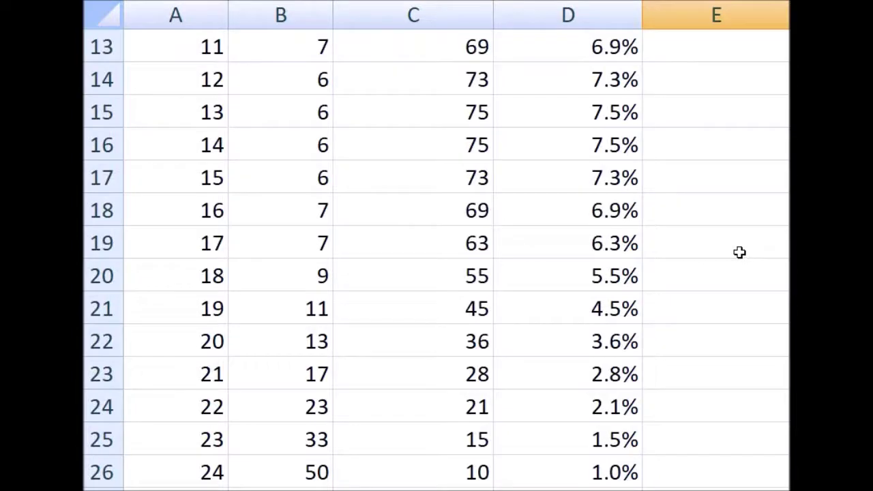
scroll(740, 252, up, 4)
click(751, 302)
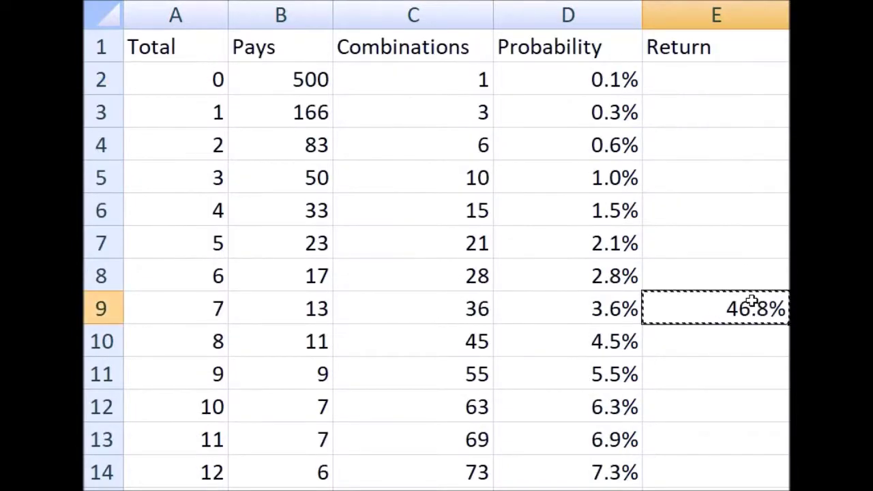
click(725, 77)
scroll(729, 232, down, 5)
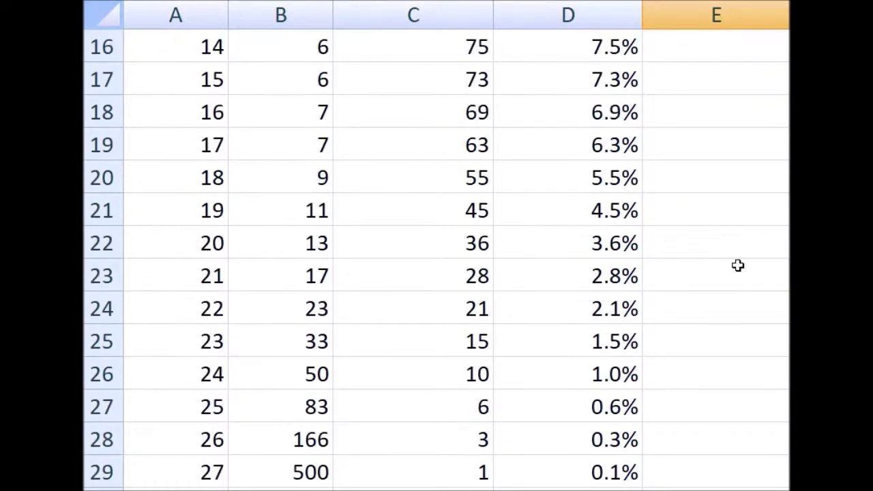
shift+click(708, 472)
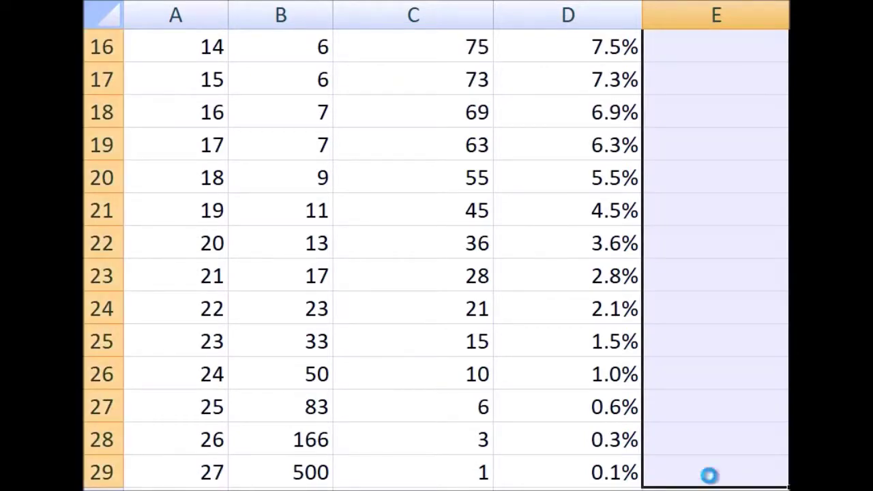
scroll(709, 473, up, 5)
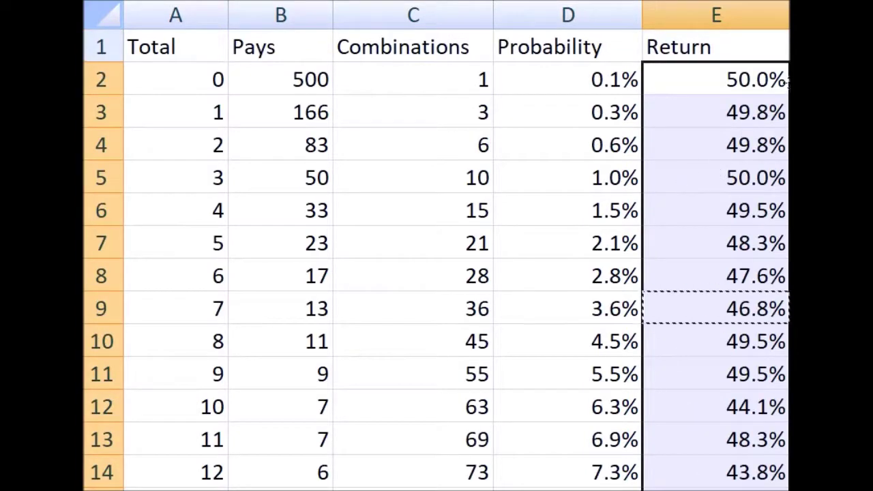
Step: Compare the returns across all totals in the Return column to find the best and worst bets
click(763, 79)
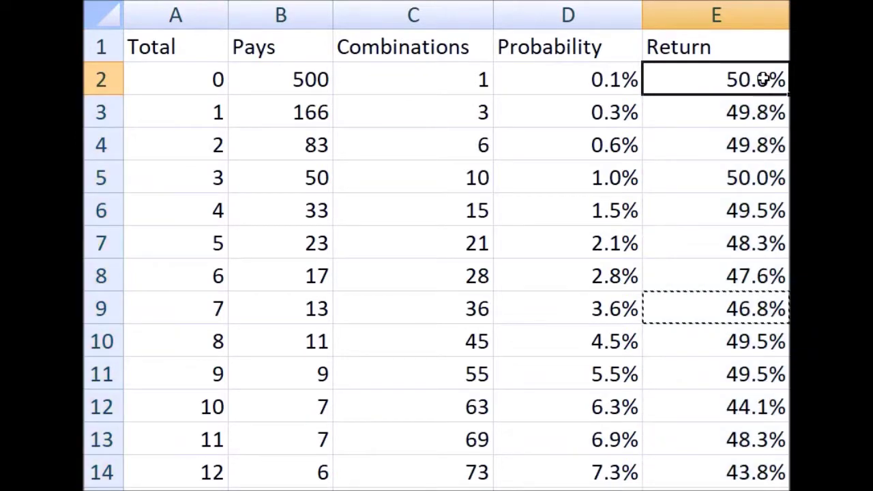
key(Down)
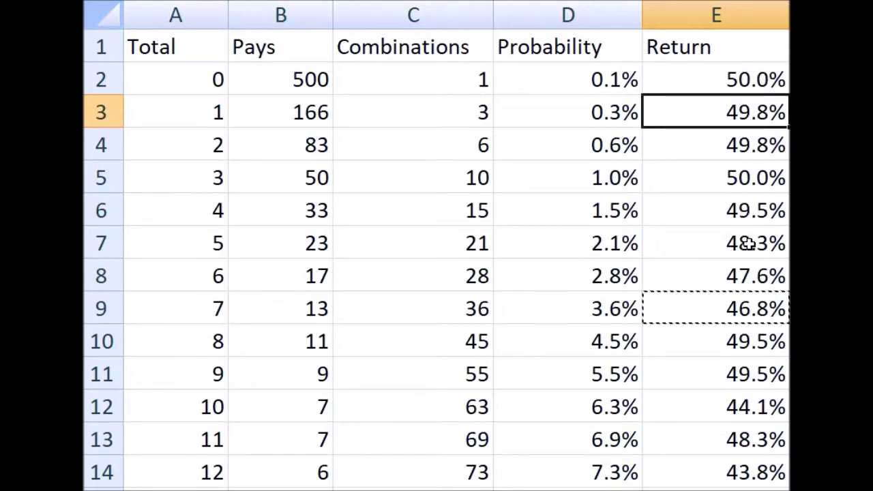
click(738, 146)
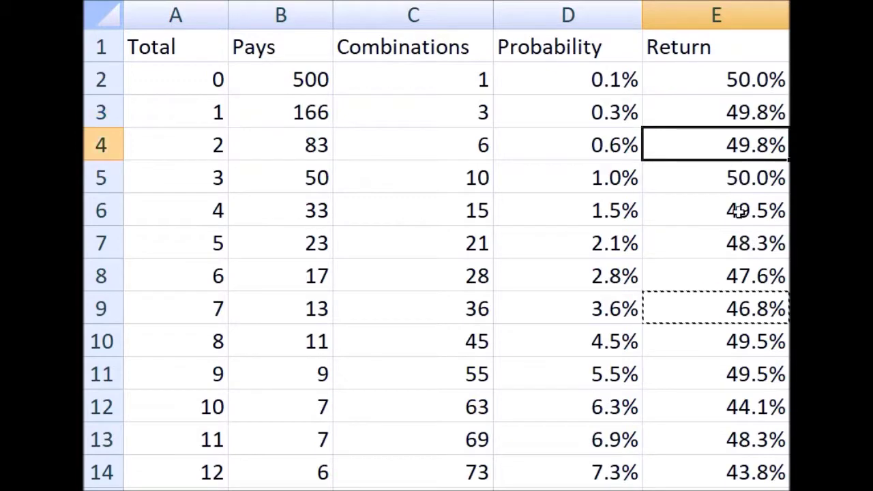
scroll(740, 228, down, 1)
scroll(742, 232, up, 1)
scroll(741, 253, down, 2)
scroll(742, 259, down, 4)
scroll(784, 253, up, 6)
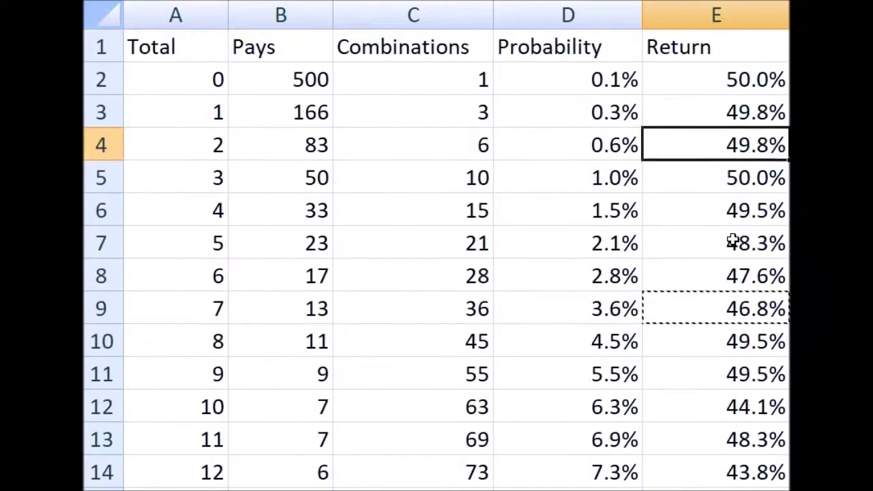
click(757, 411)
scroll(729, 266, down, 1)
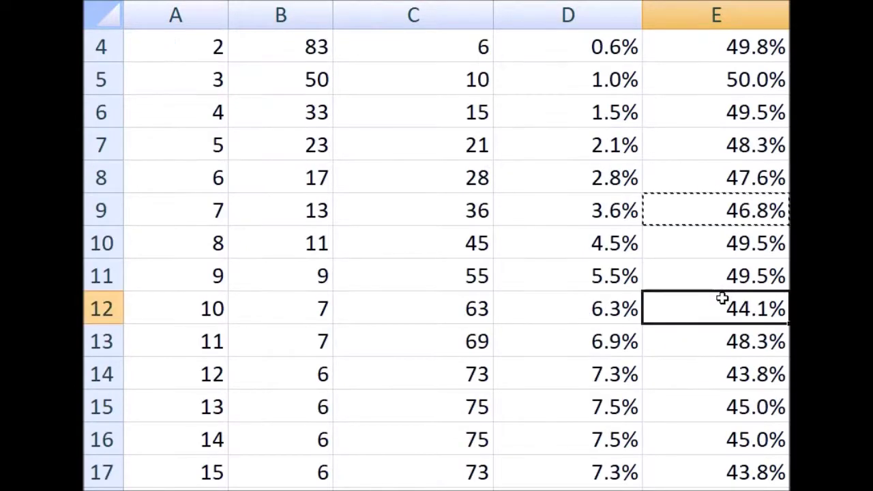
click(746, 469)
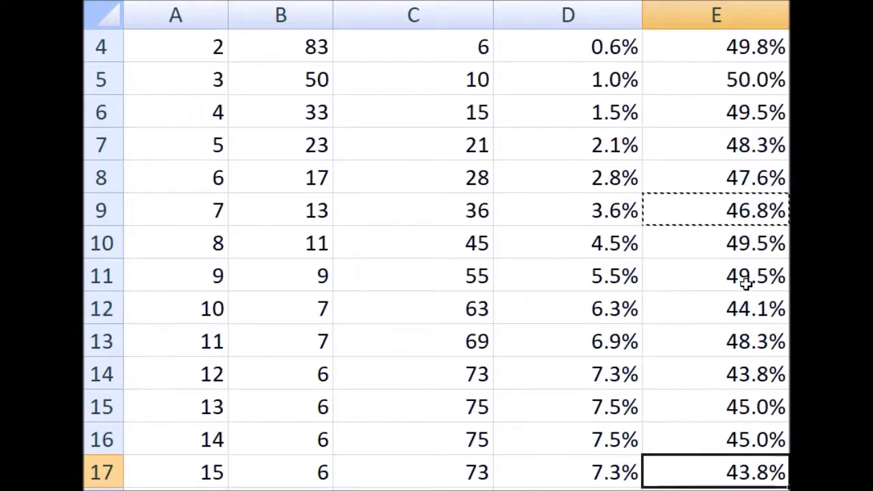
scroll(747, 286, down, 3)
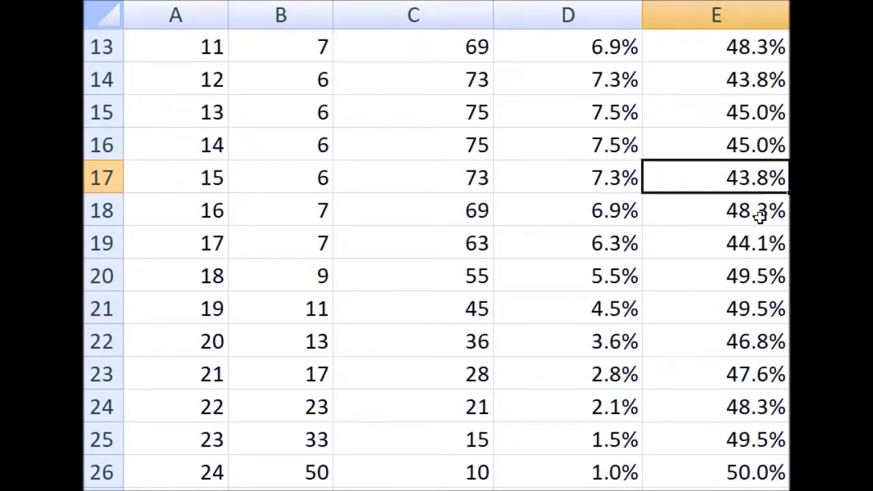
scroll(759, 216, up, 1)
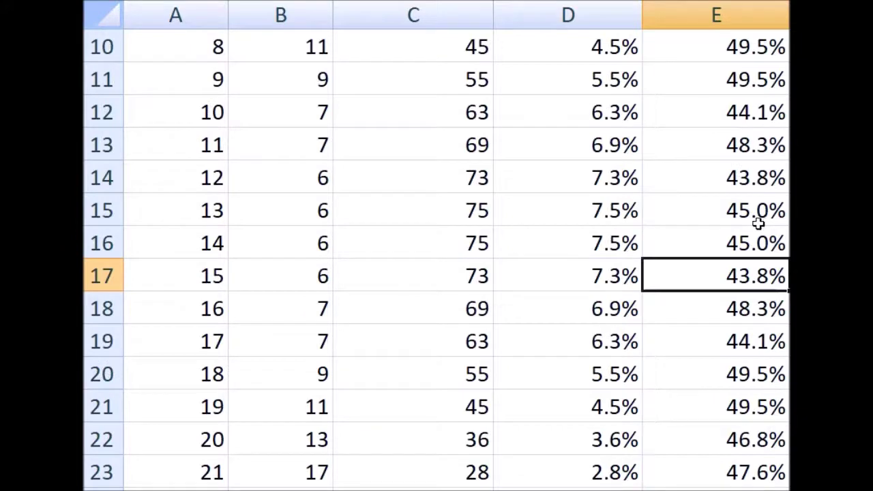
Step: Compare the returns for totals 12 and 15 in cells E14 and E17
scroll(759, 233, up, 3)
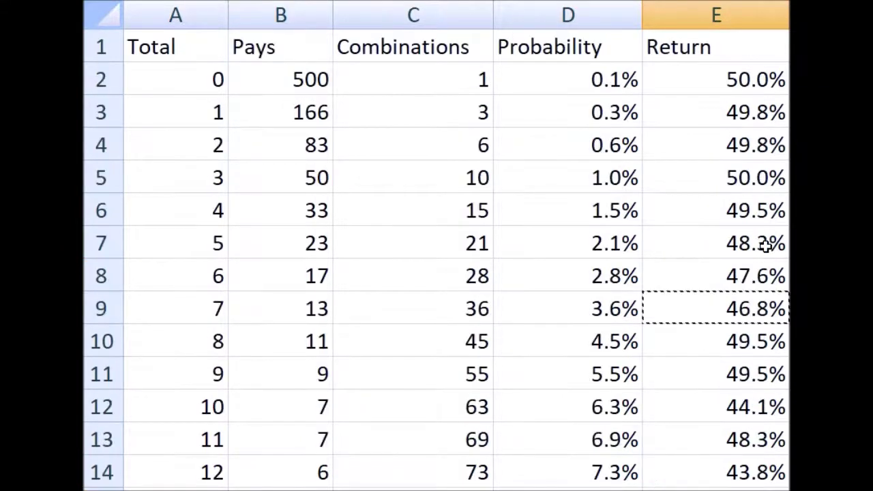
scroll(718, 243, down, 3)
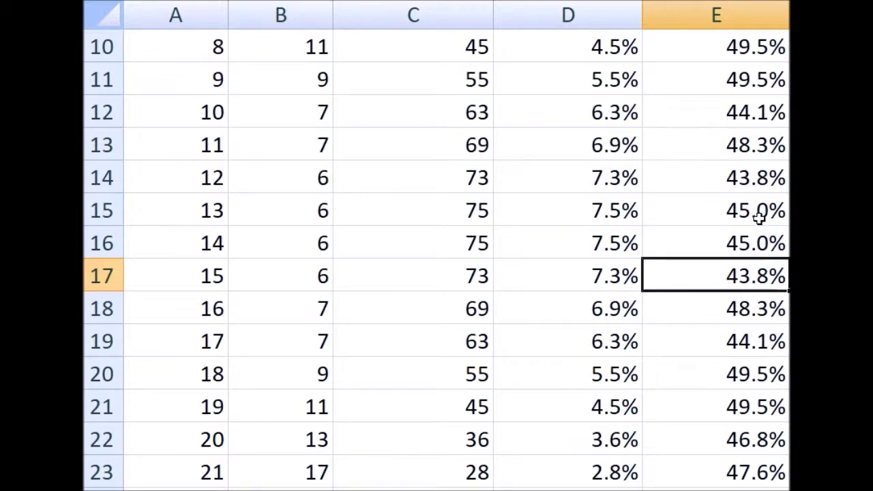
click(761, 179)
click(768, 273)
click(765, 177)
click(767, 276)
click(765, 188)
click(766, 278)
click(771, 189)
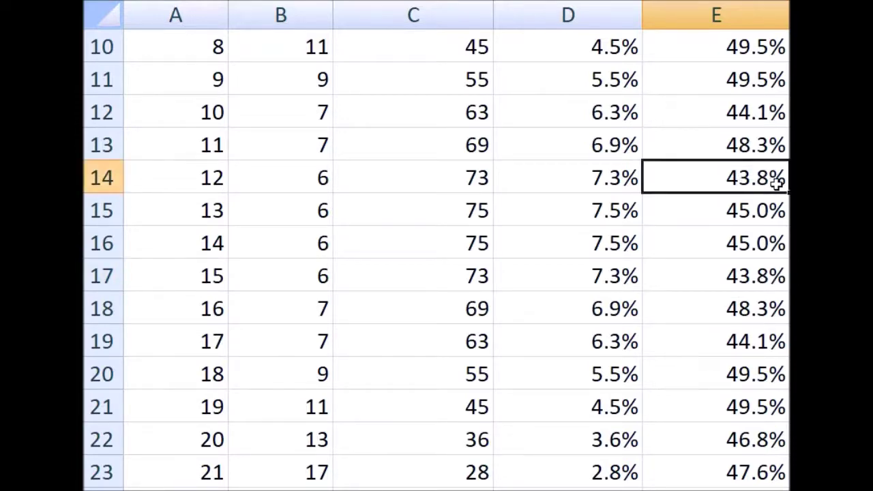
Step: Compare the returns for totals 0, 3, 24 and 27 in the Return column
scroll(777, 179, up, 3)
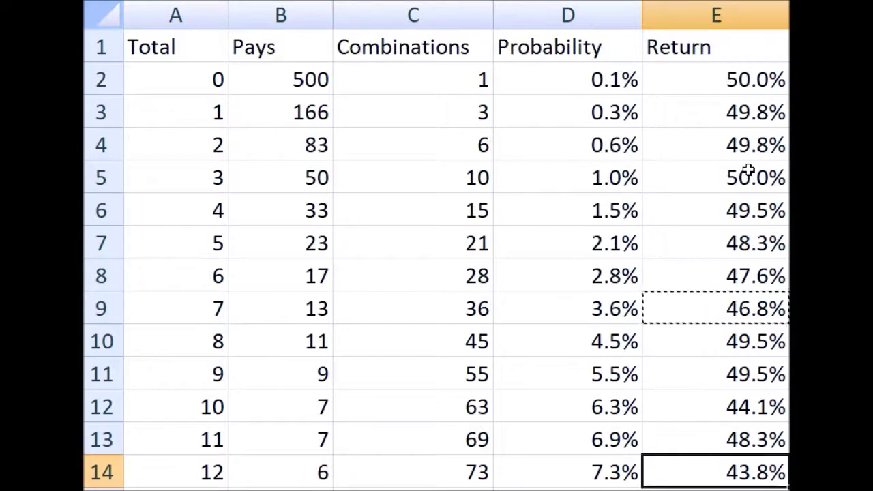
click(777, 79)
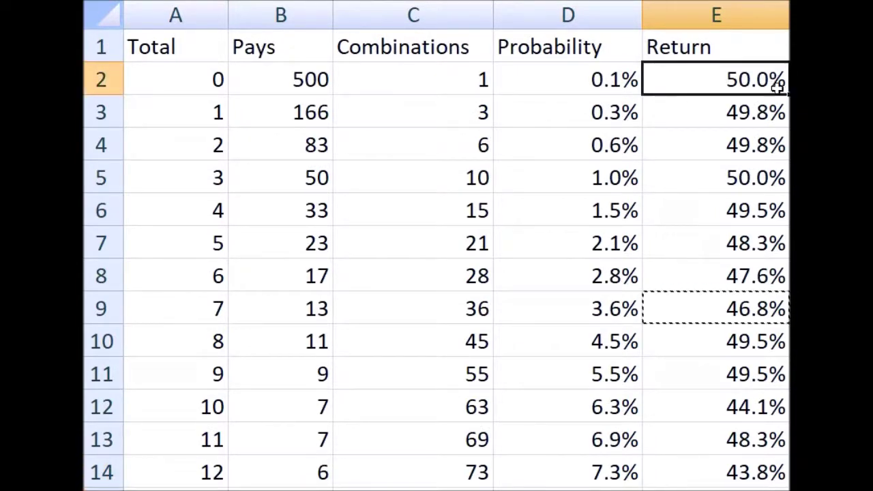
click(757, 175)
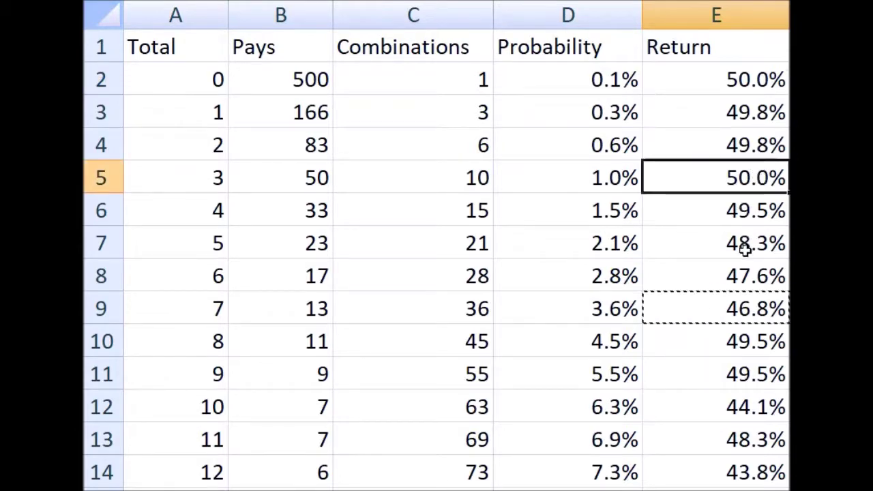
scroll(743, 354, down, 5)
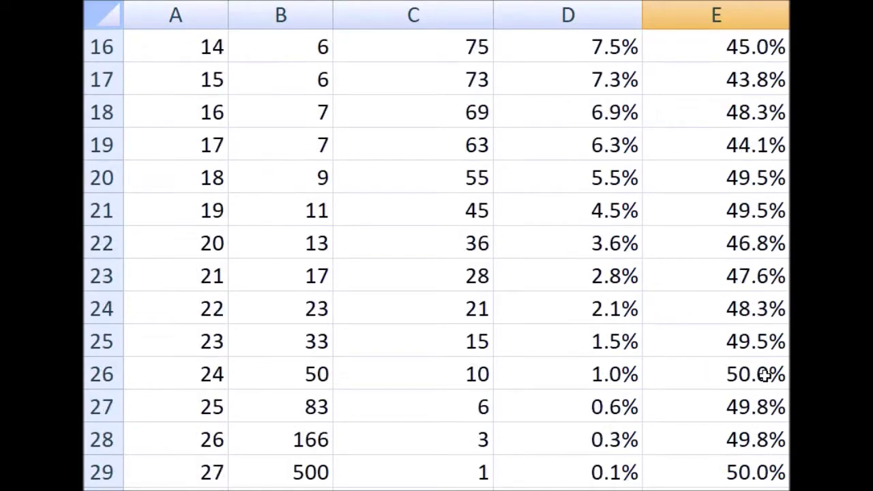
click(761, 379)
click(752, 465)
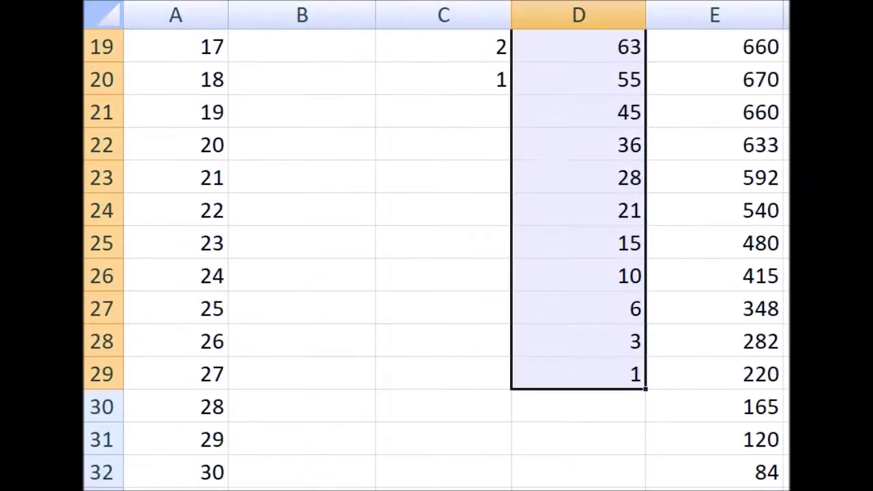
Step: Copy the Four Balls combination counts for totals 0 to 36 and paste them as values into the four-ball Combinations column from C2
scroll(605, 266, up, 6)
click(721, 84)
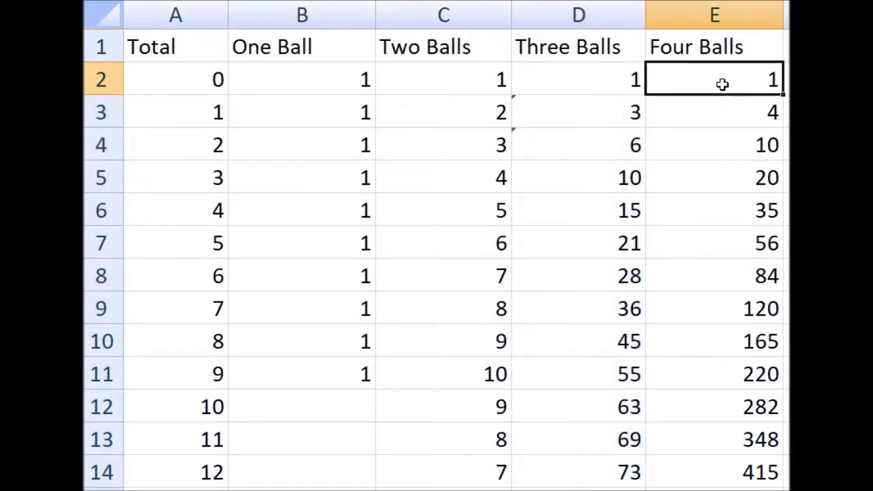
scroll(729, 181, down, 7)
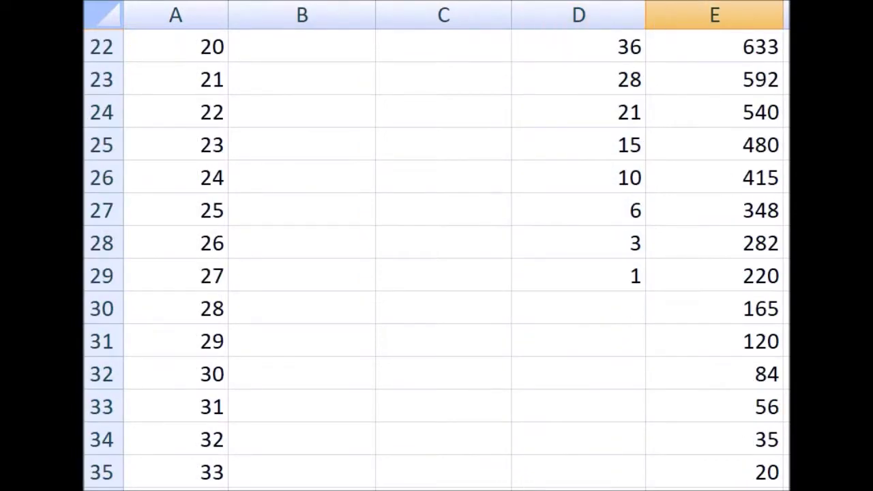
key(ctrl+shift+Down)
key(ctrl+c)
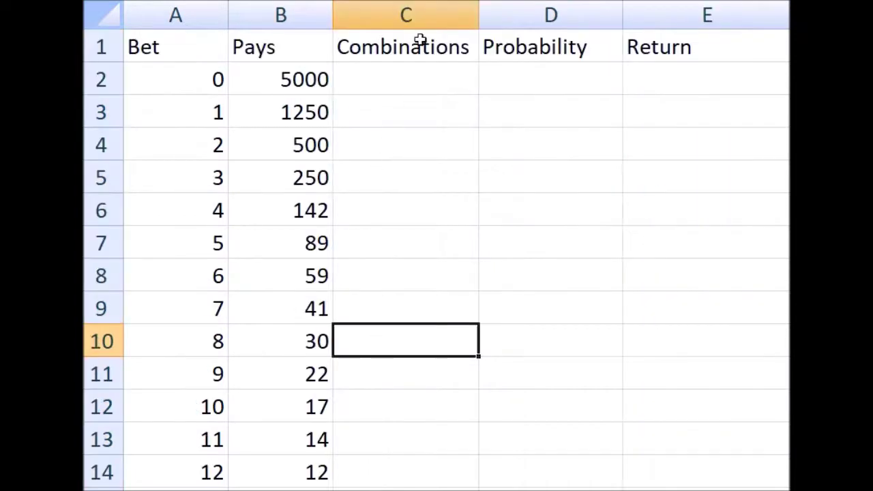
click(410, 88)
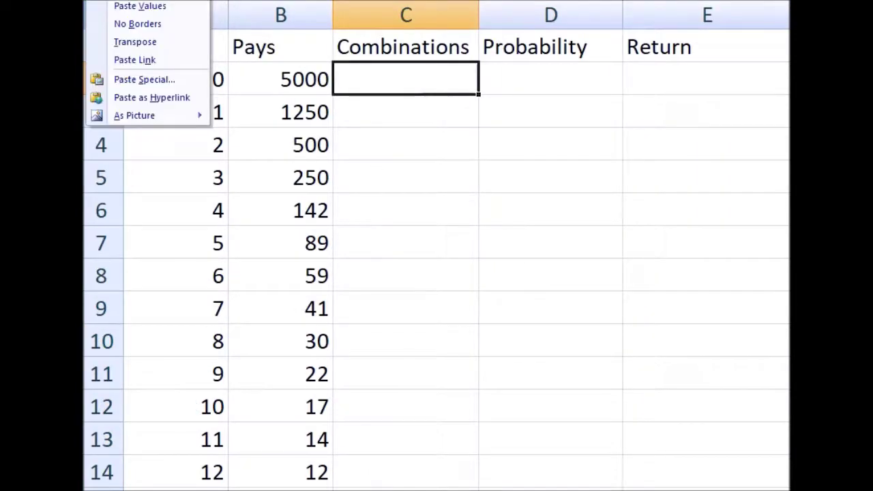
click(125, 7)
Step: Calculate the probability of bet 5 in cell D7 with the formula =C7/10000
click(570, 87)
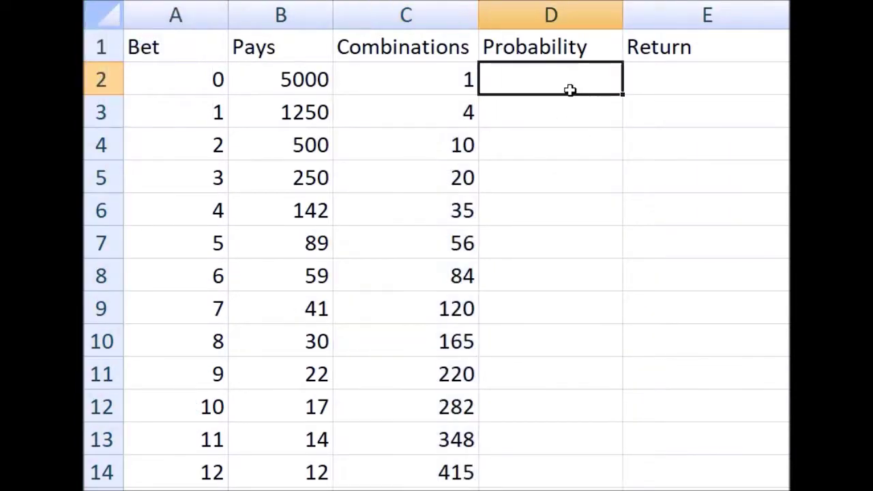
click(570, 239)
text(=)
click(454, 243)
text(/10000)
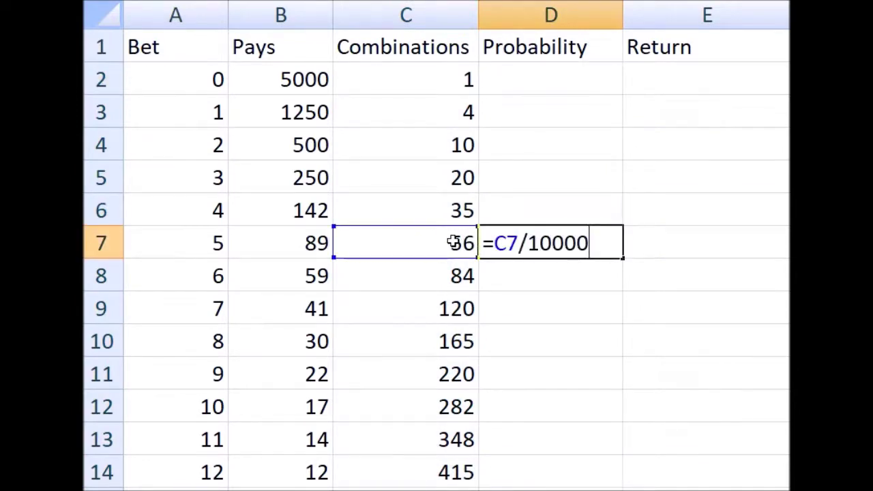
key(Return)
key(Up)
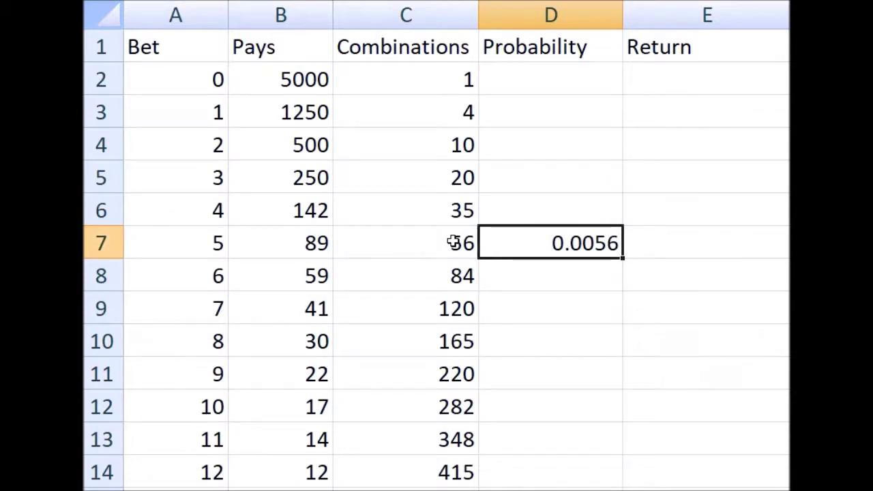
Step: Copy the probability formula from D7 to the whole Probability column, D2 through D38, for bets 0 to 36
key(ctrl+c)
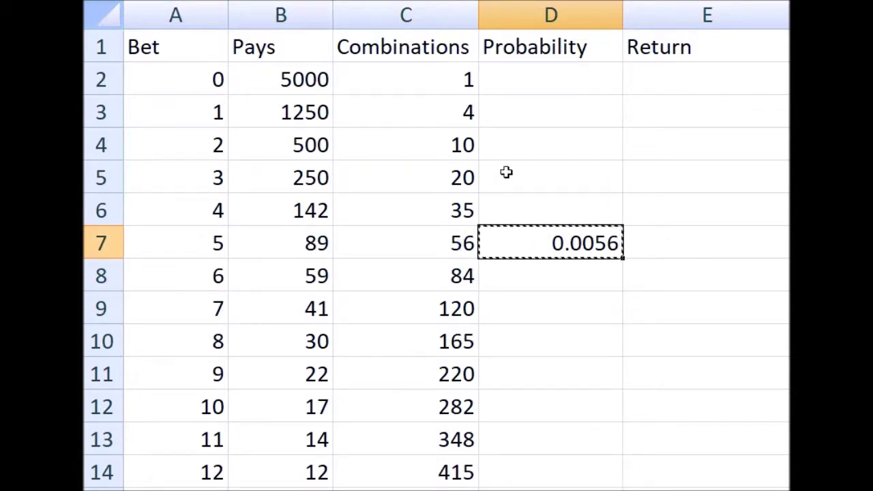
click(579, 92)
scroll(638, 347, down, 8)
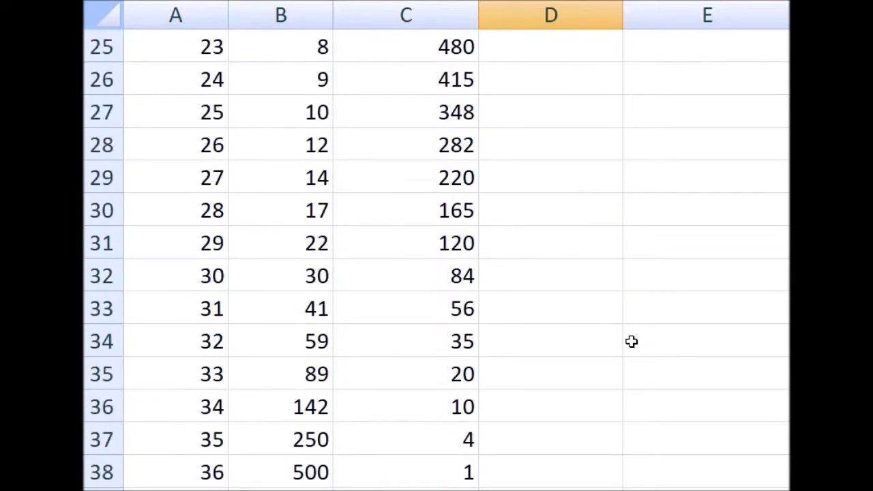
scroll(536, 485, down, 1)
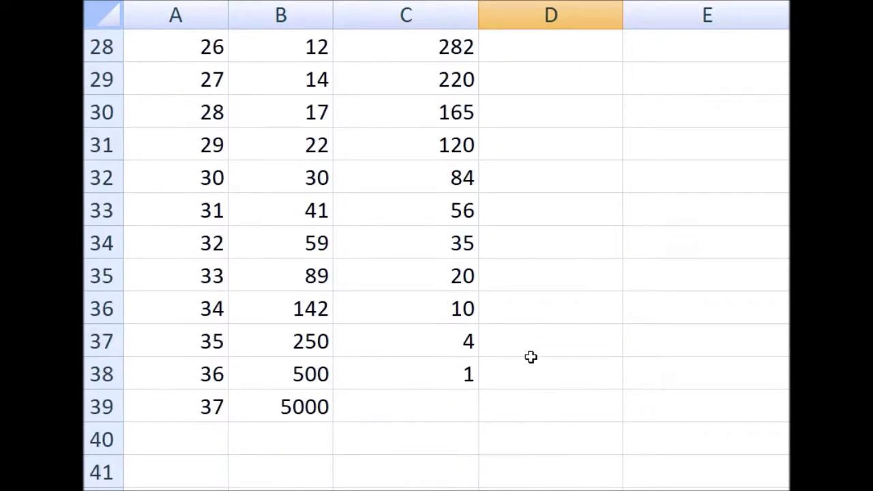
shift+click(536, 376)
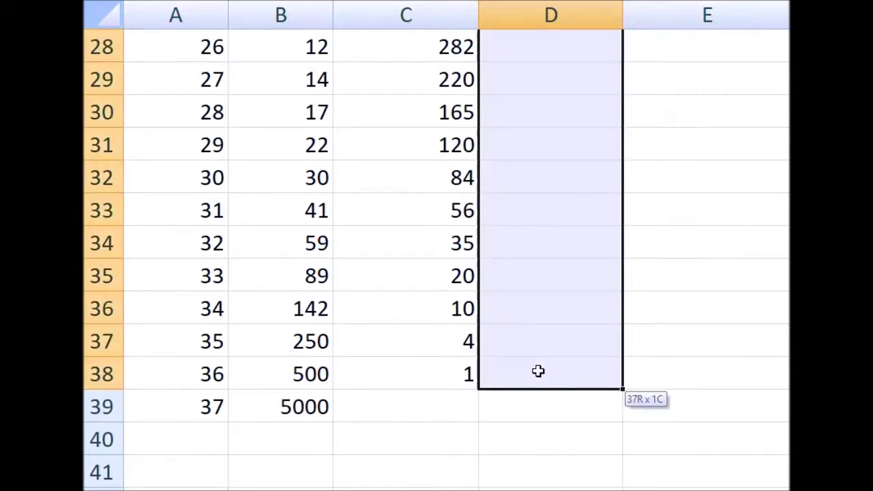
key(ctrl+v)
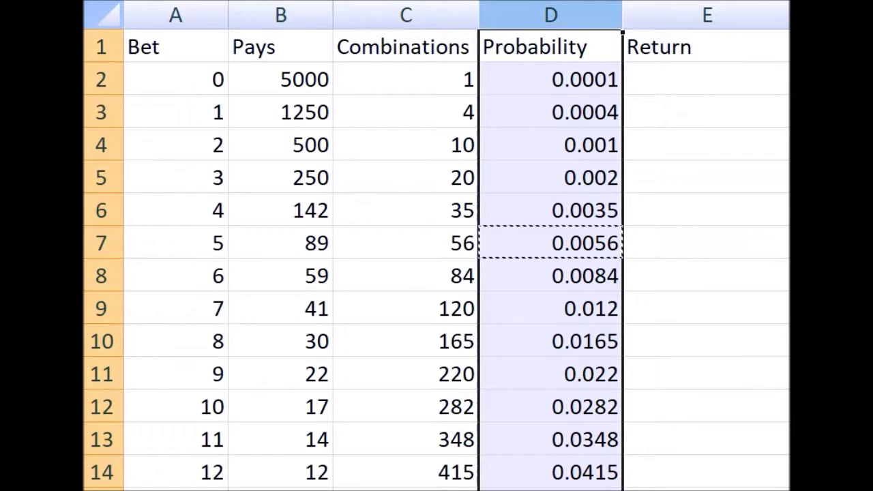
Step: Format the whole Probability column as percentages with two decimal places
key(ctrl+shift+5)
key(alt+h)
key(0)
key(alt+h)
key(0)
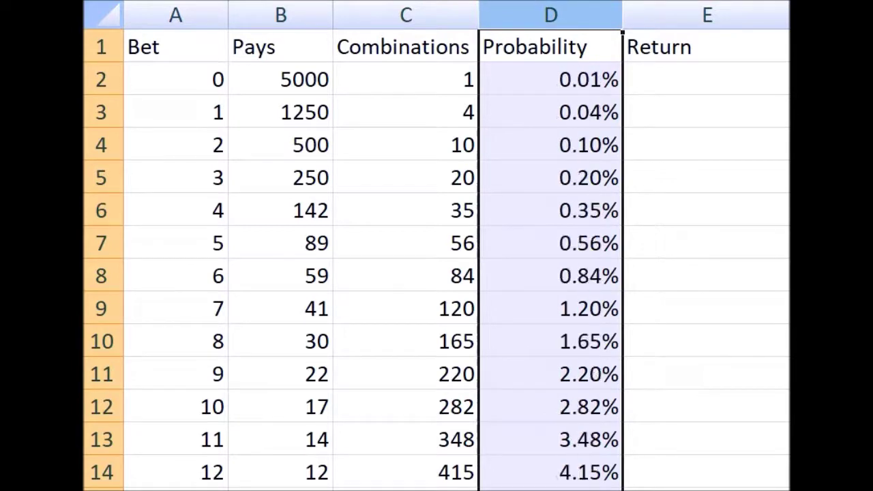
key(alt+h)
key(0)
key(alt+h)
key(9)
Step: Examine the probabilities of bets 17 and 18 in cells D19 and D20
scroll(604, 202, down, 2)
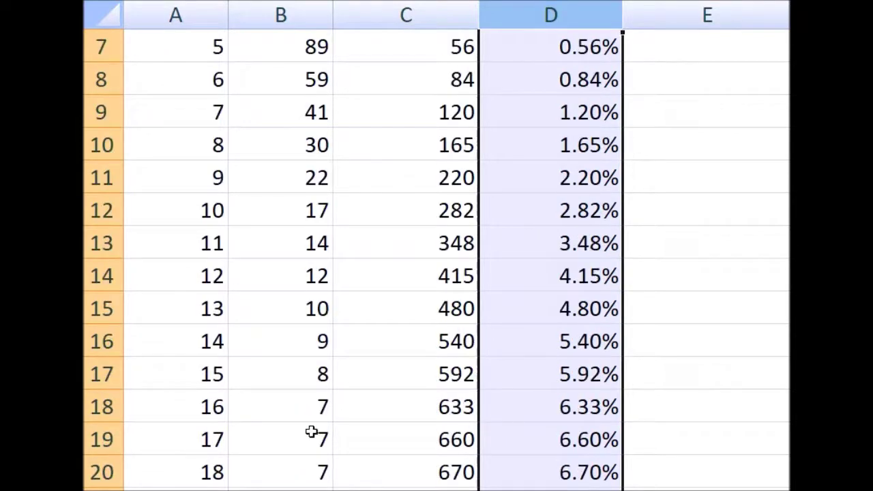
click(199, 440)
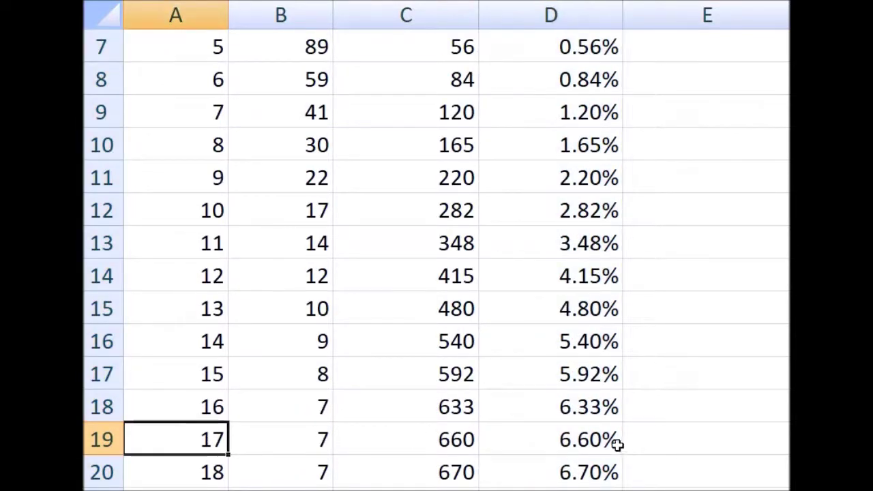
click(614, 441)
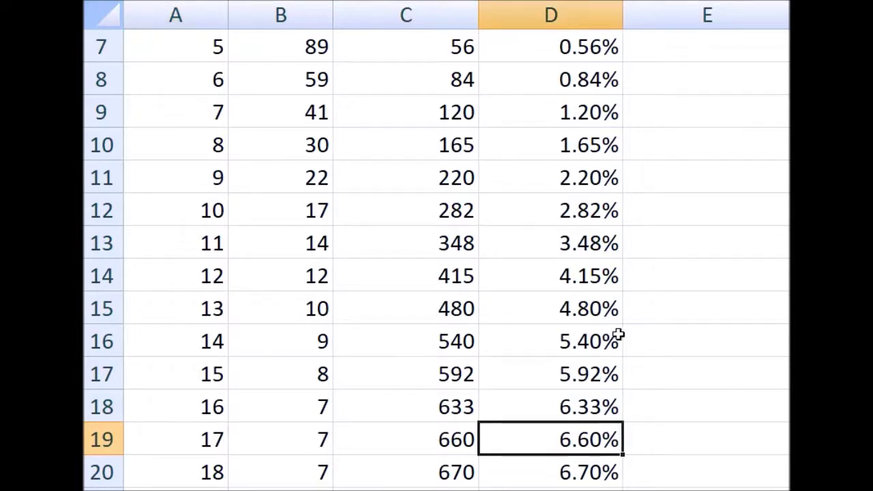
scroll(619, 334, down, 2)
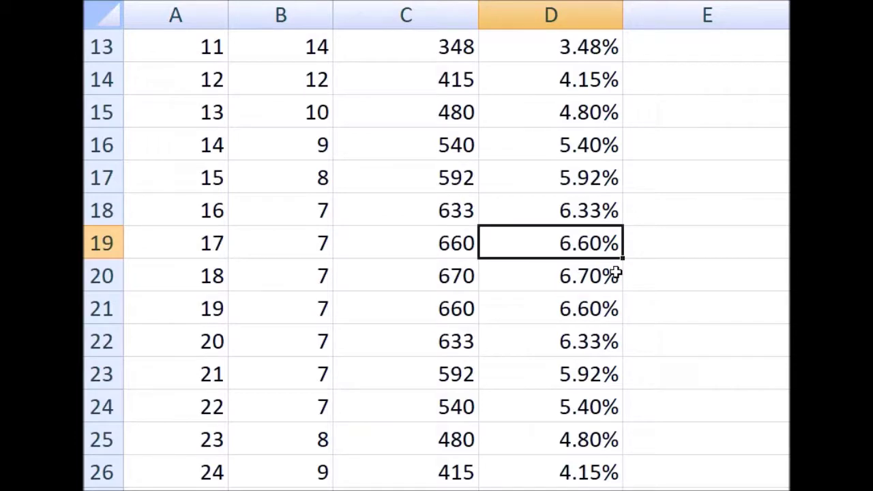
click(590, 278)
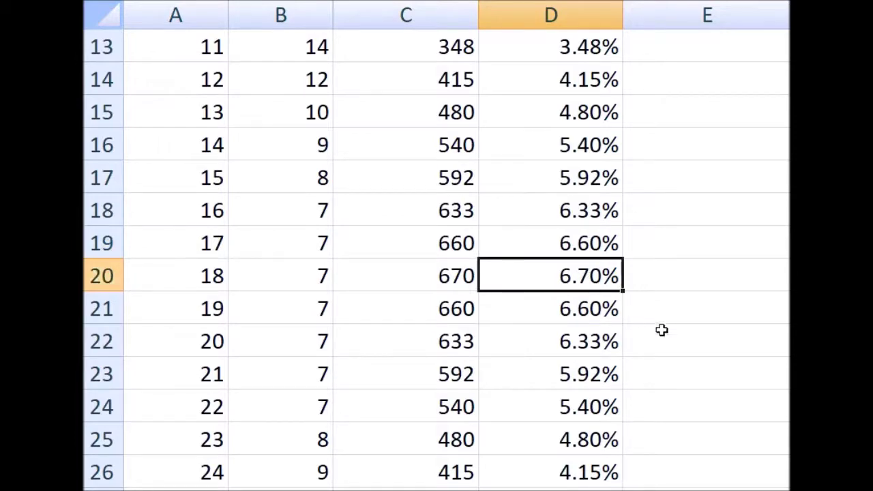
Step: Copy the return formula for total 21 from the three-ball sheet into cell E2 of the four-ball sheet
scroll(664, 330, up, 4)
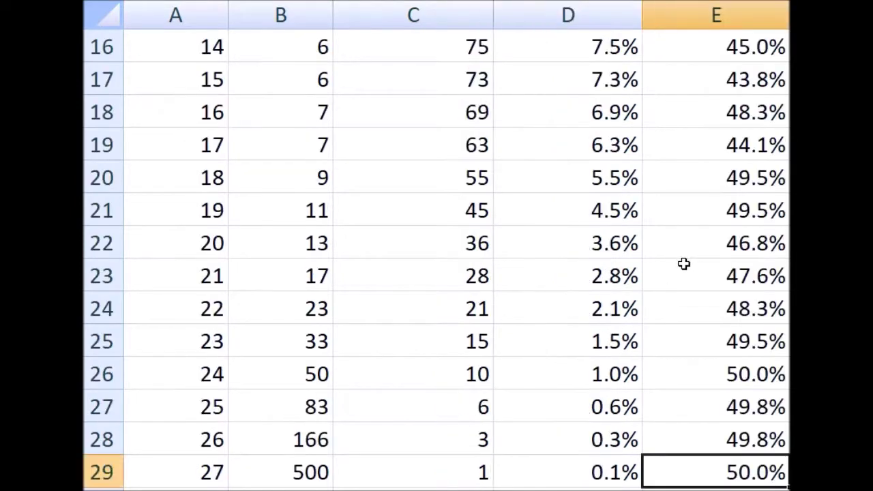
click(699, 277)
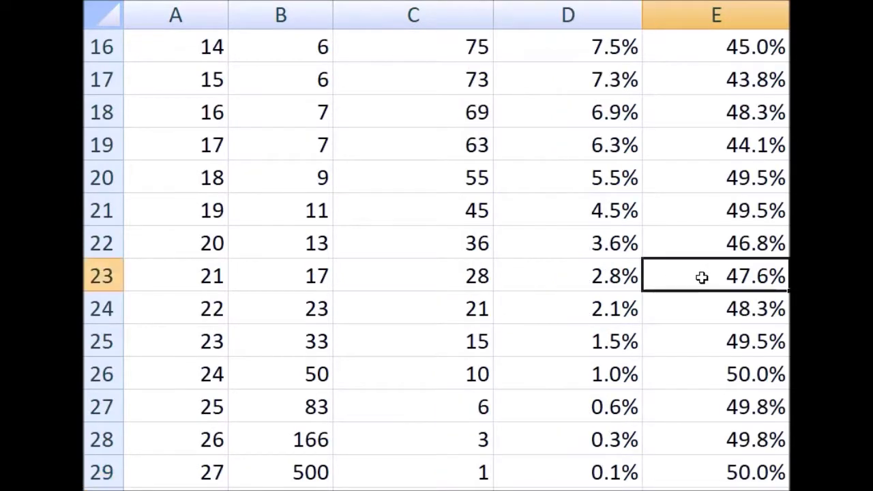
key(ctrl+c)
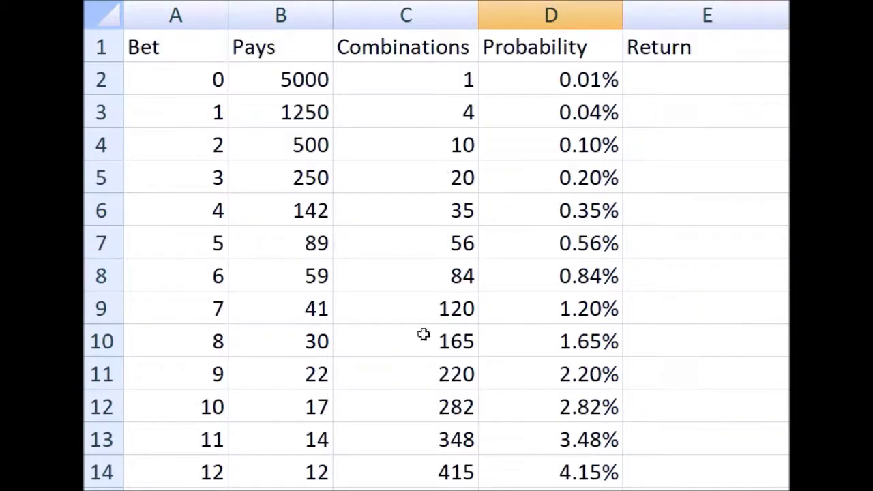
click(665, 85)
key(ctrl+v)
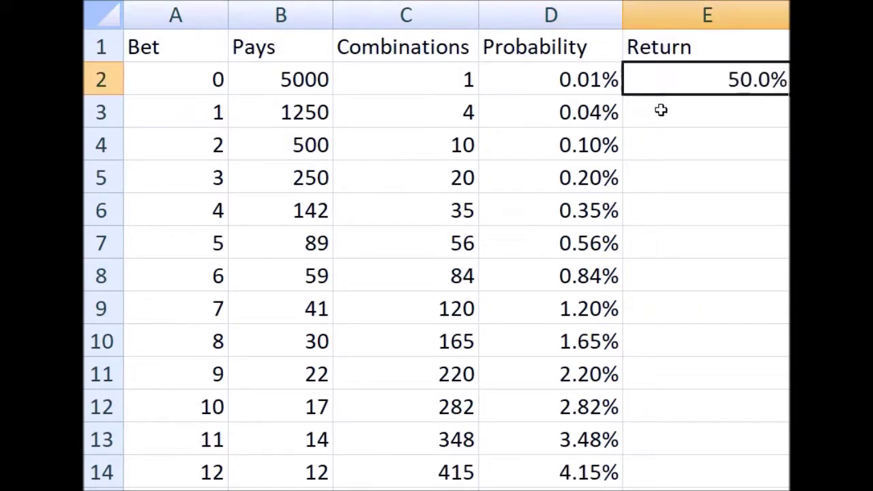
Step: Copy the return formula in E2 down the Return column through E38, for bets 0 to 36
key(ctrl+c)
scroll(711, 146, down, 9)
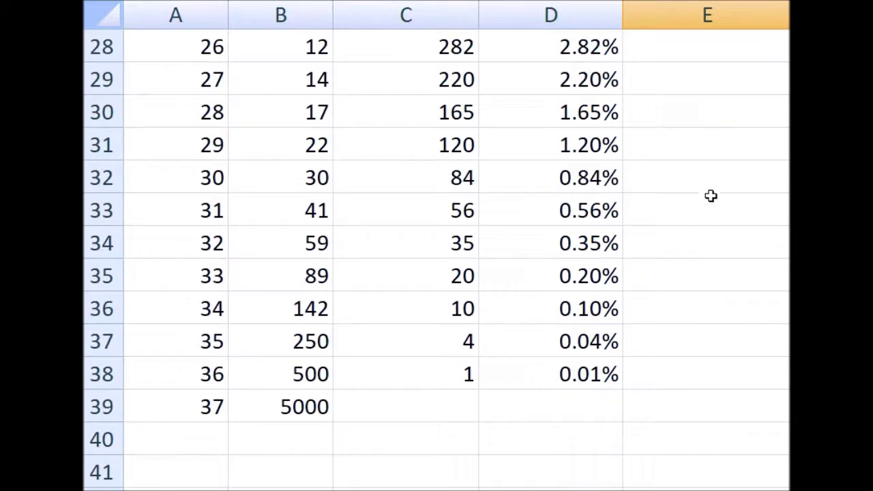
shift+click(674, 363)
key(ctrl+v)
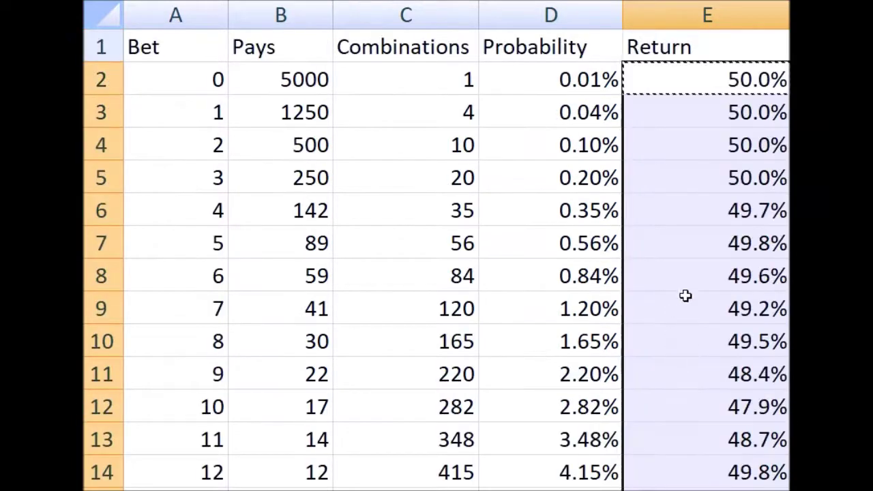
Step: Examine the Return column cell by cell for bets 0 to 4, and the returns of the higher bets below
click(741, 79)
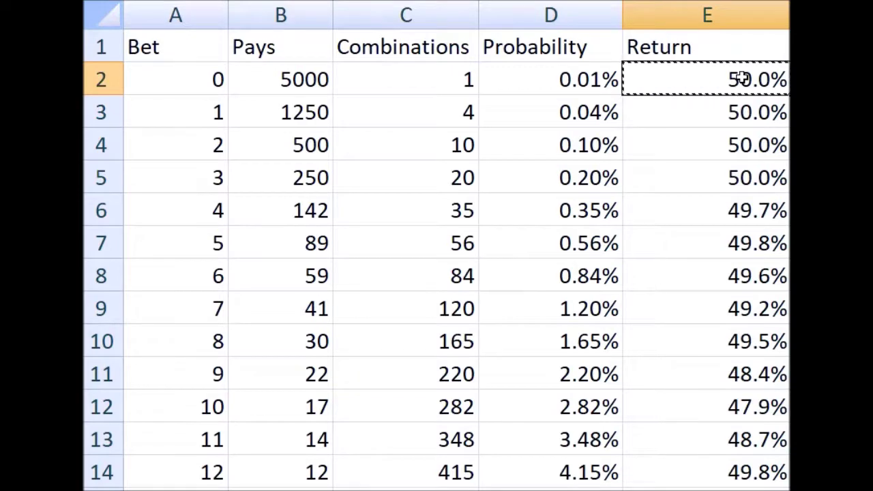
click(743, 114)
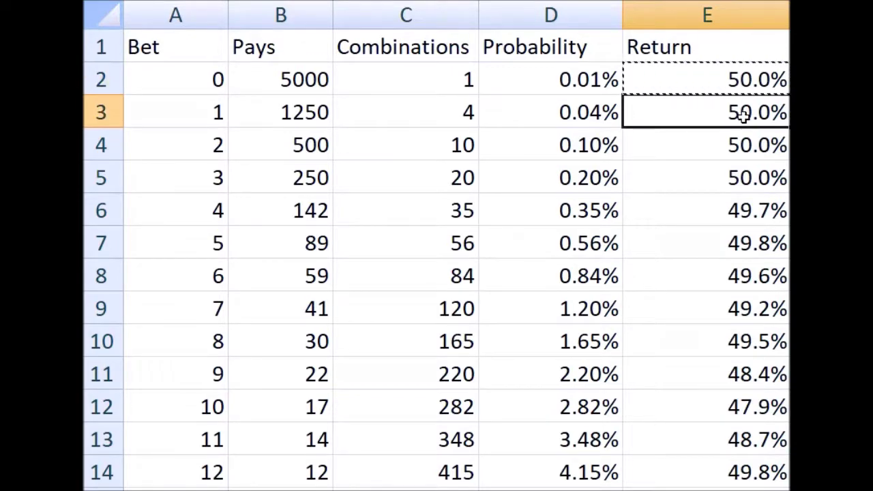
click(741, 157)
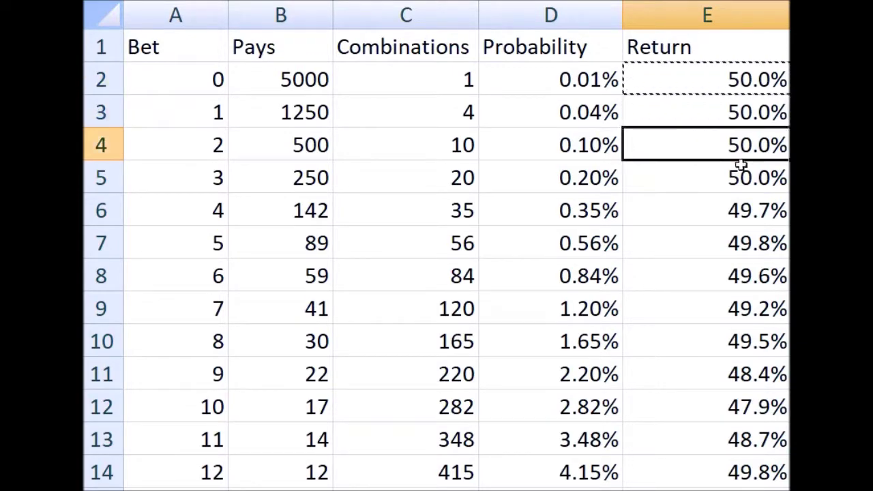
click(743, 179)
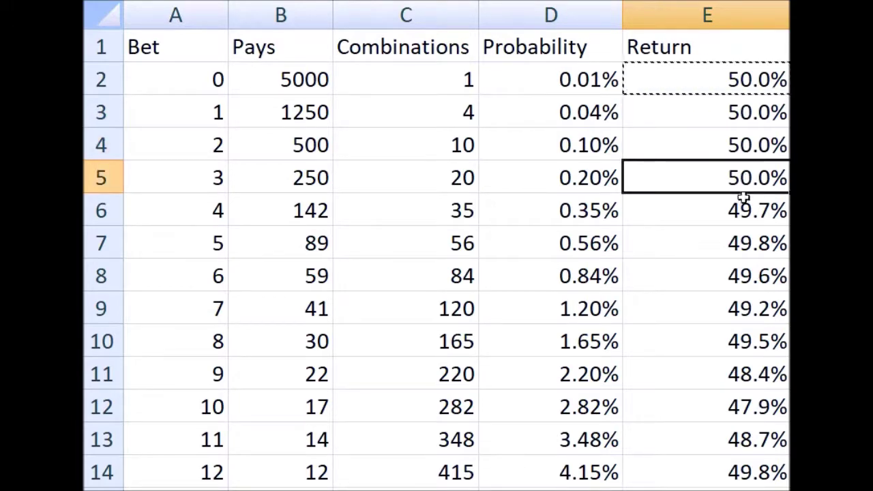
click(743, 199)
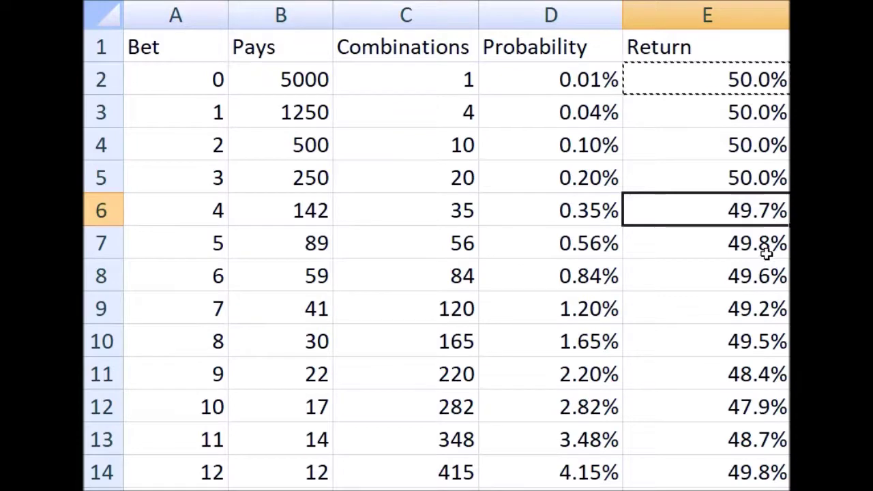
scroll(768, 256, down, 3)
scroll(770, 254, down, 5)
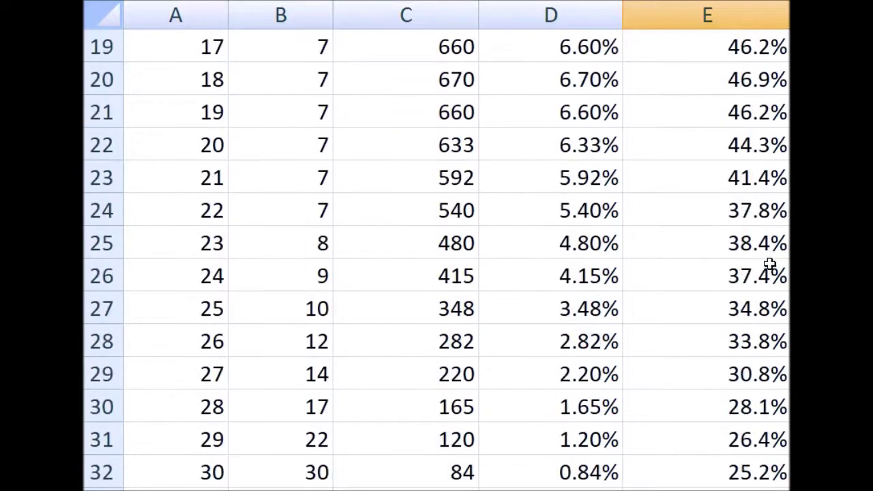
scroll(756, 275, up, 1)
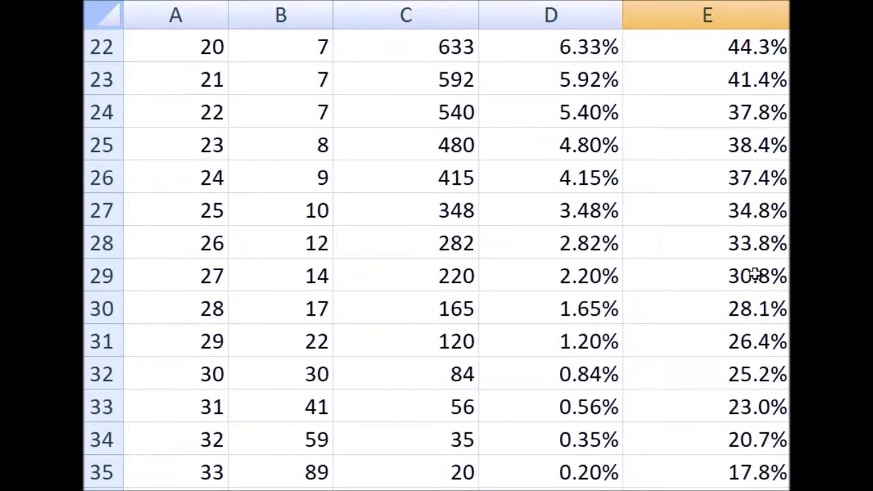
scroll(742, 254, up, 5)
scroll(716, 220, up, 2)
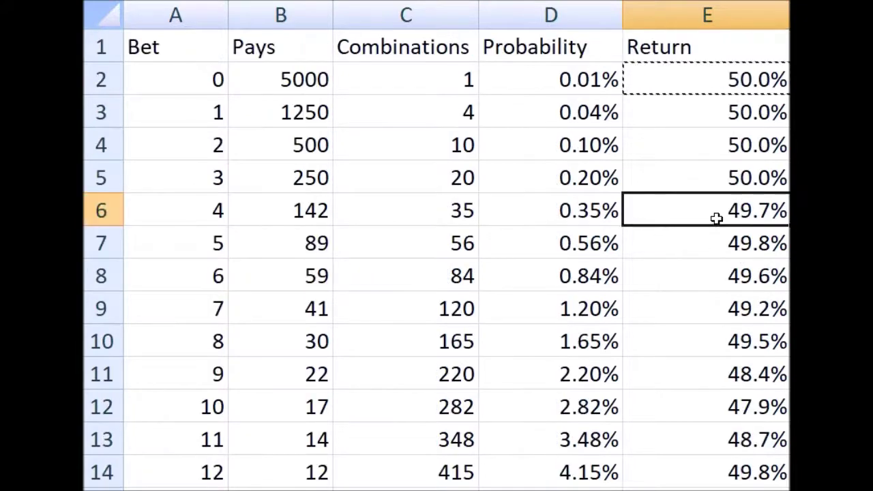
scroll(713, 247, down, 7)
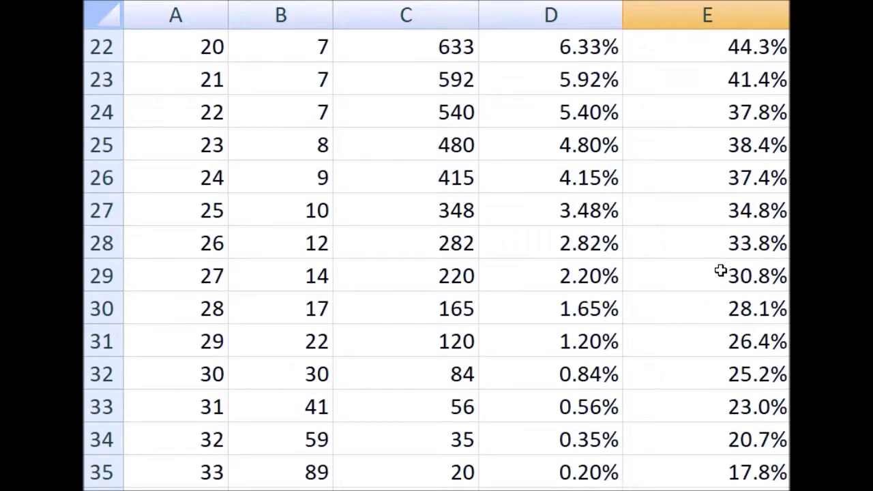
scroll(716, 252, up, 6)
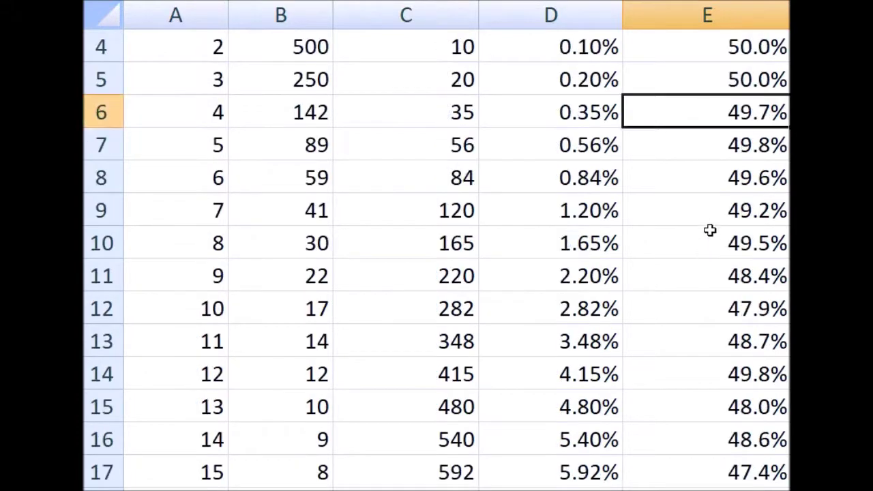
scroll(625, 123, up, 1)
Step: Compare the probability of bet 0 in D2 with the probability and return of bet 36 in D38 and E38
click(588, 80)
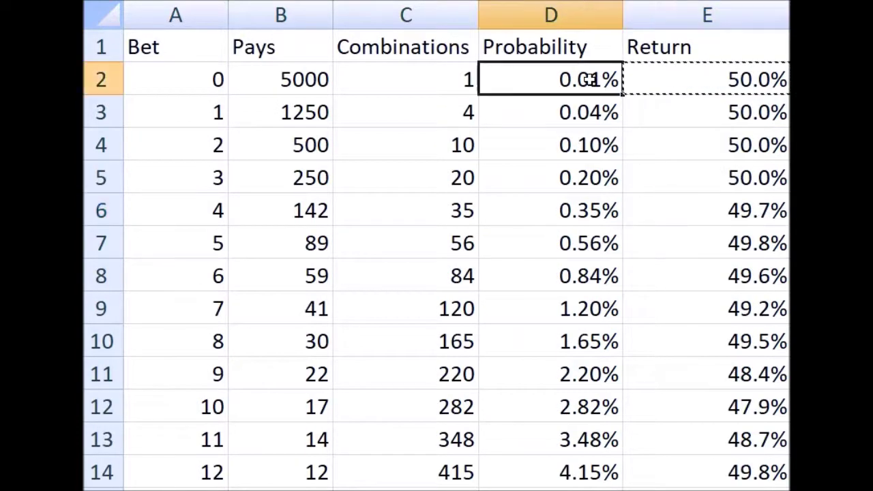
click(587, 161)
scroll(588, 162, down, 11)
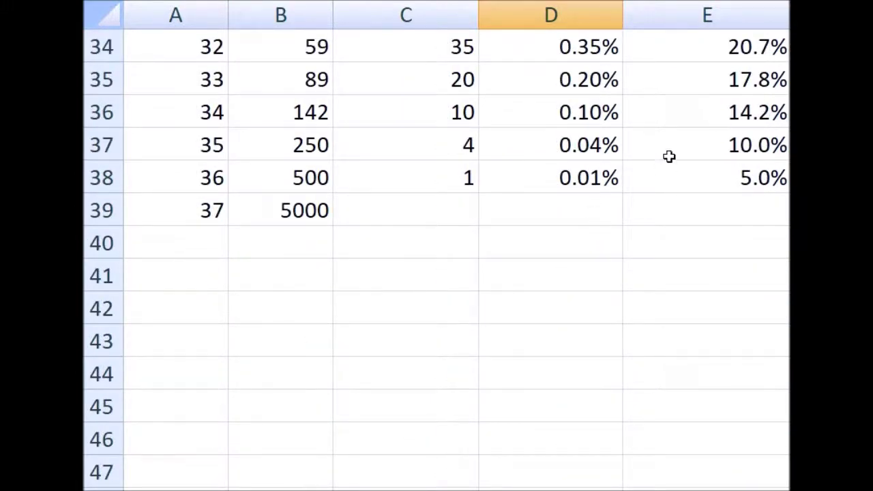
click(724, 171)
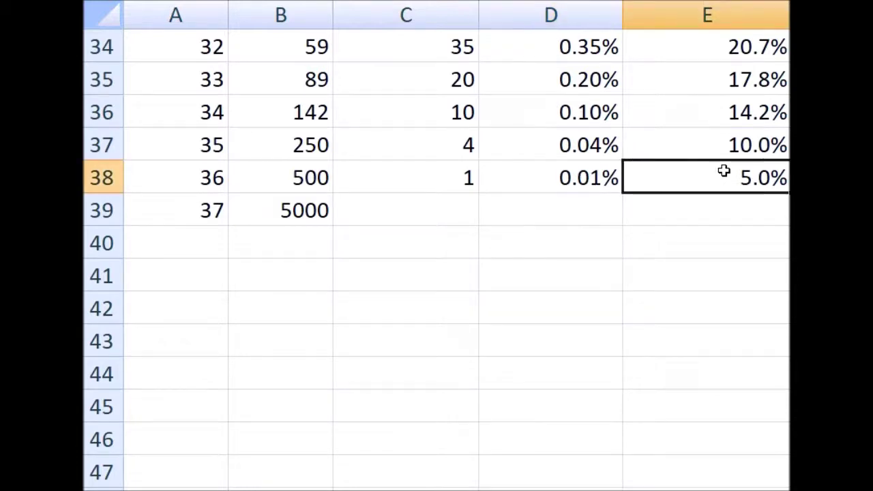
click(573, 174)
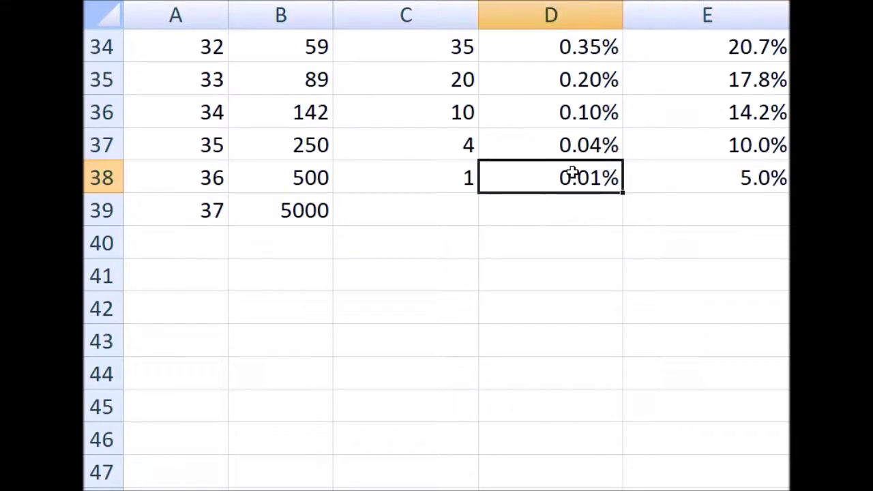
Step: Delete the extra bet 37 and its pay of 5000 from row 39
drag(171, 209, 340, 206)
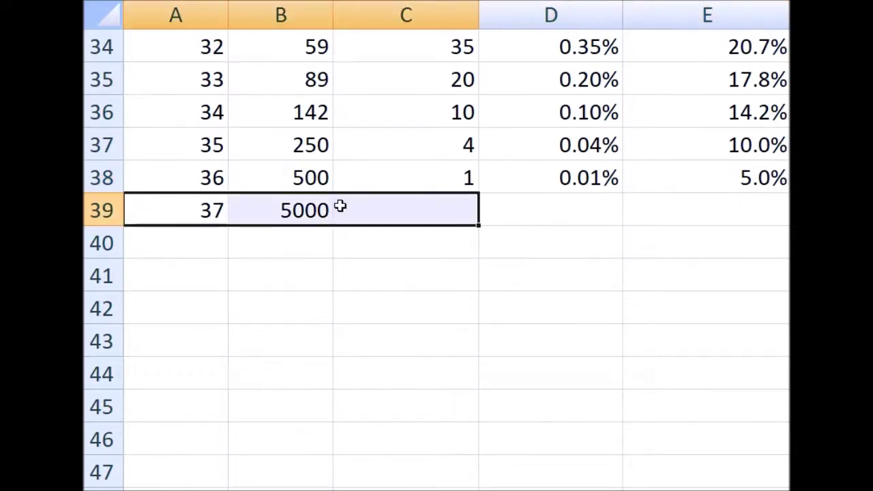
key(Delete)
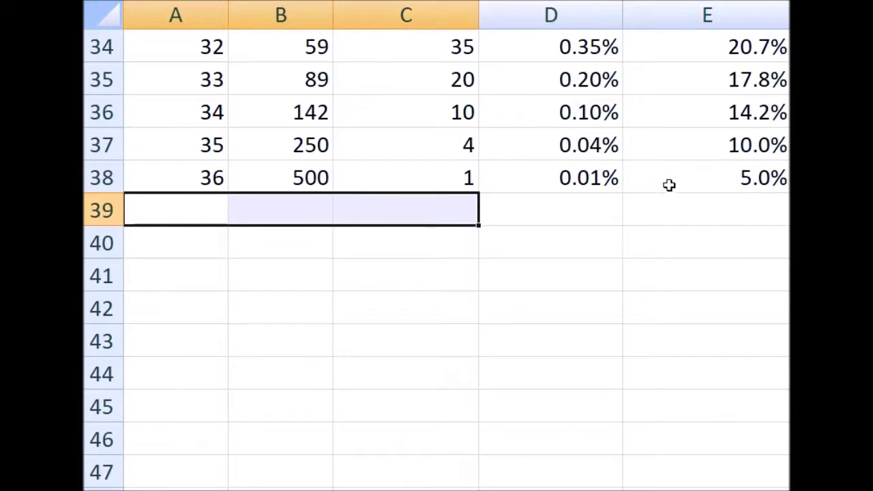
Step: Compare the pays, combinations and returns of the lowest bets with those of the highest bets, from bet 0 to bet 36
scroll(664, 179, up, 11)
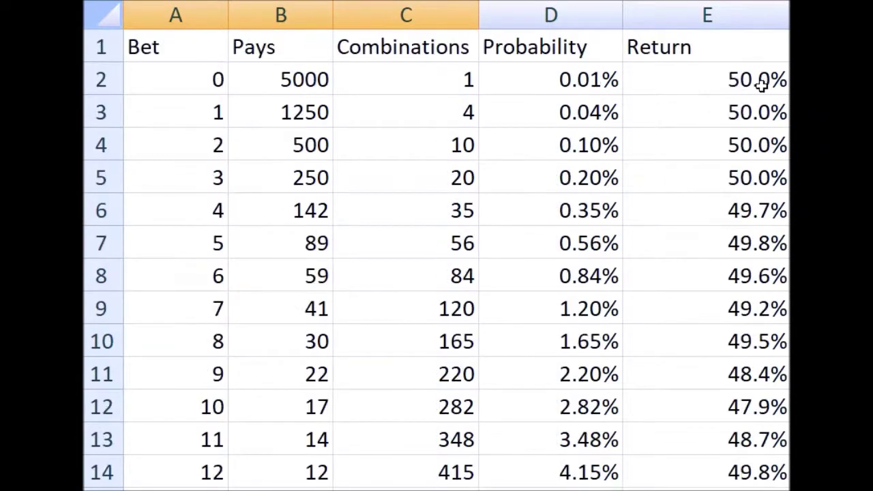
click(761, 82)
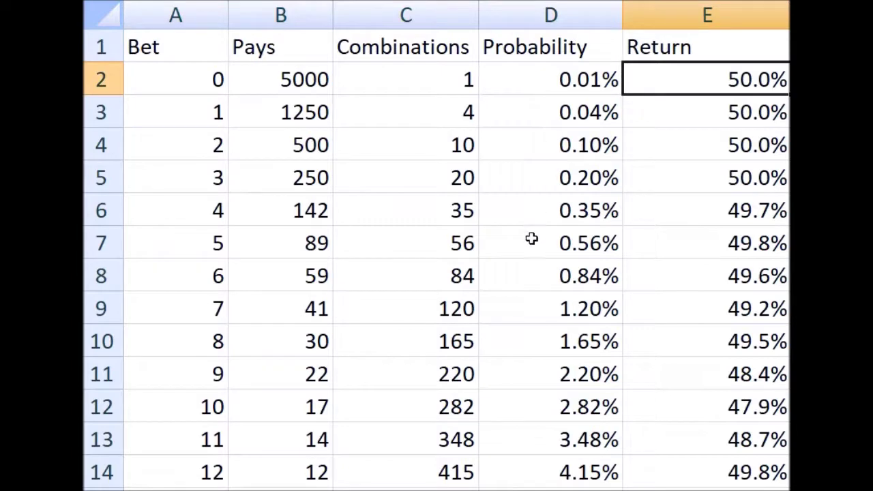
scroll(579, 123, down, 2)
scroll(588, 164, down, 7)
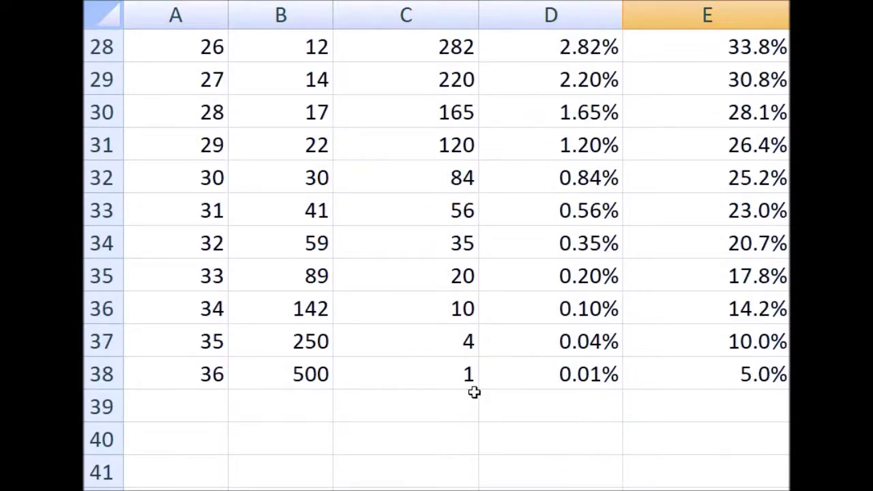
click(455, 375)
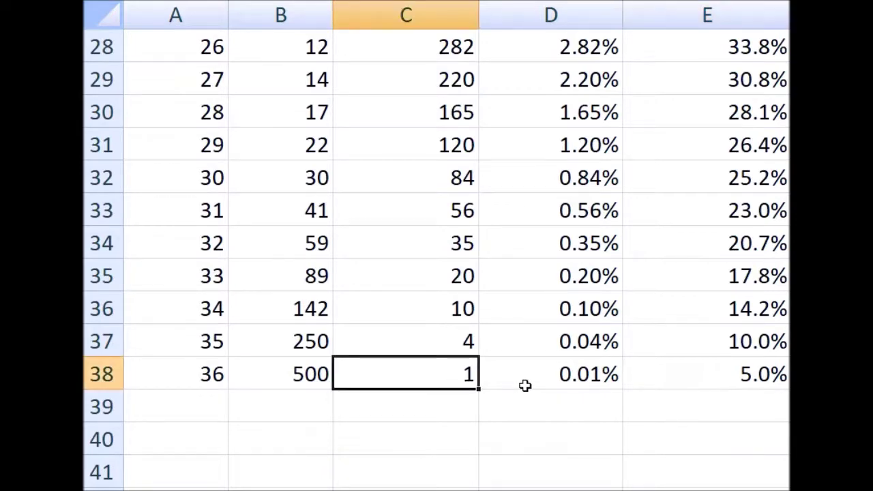
scroll(525, 384, up, 9)
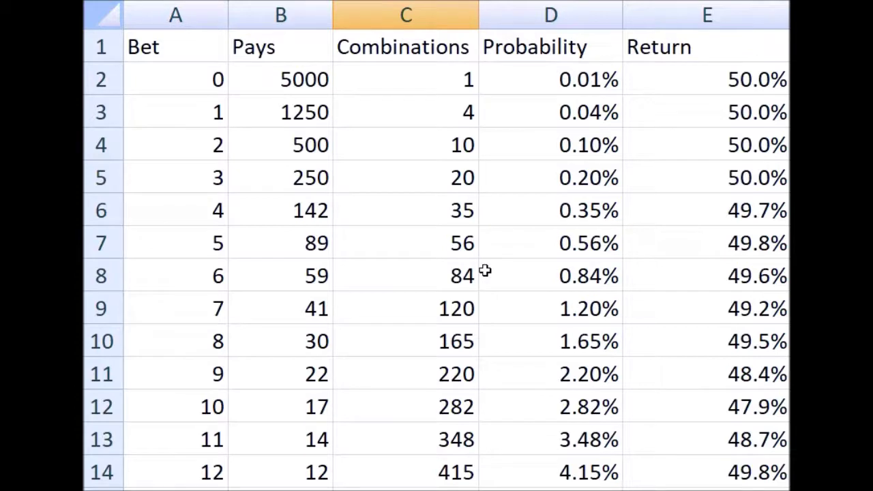
scroll(491, 245, down, 5)
scroll(505, 274, down, 1)
scroll(513, 277, up, 6)
scroll(297, 309, down, 3)
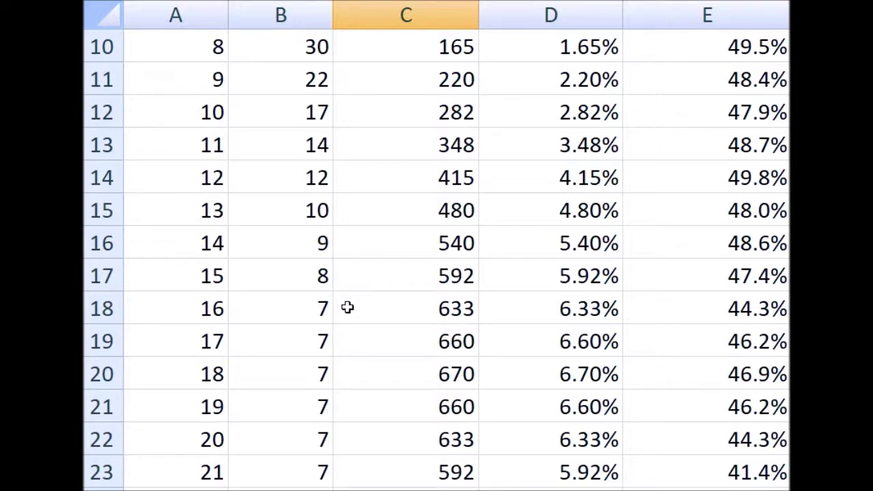
Step: Enter a VLOOKUP formula in B21 that finds the pay of the mirrored bet by looking up 36 minus A21
click(302, 402)
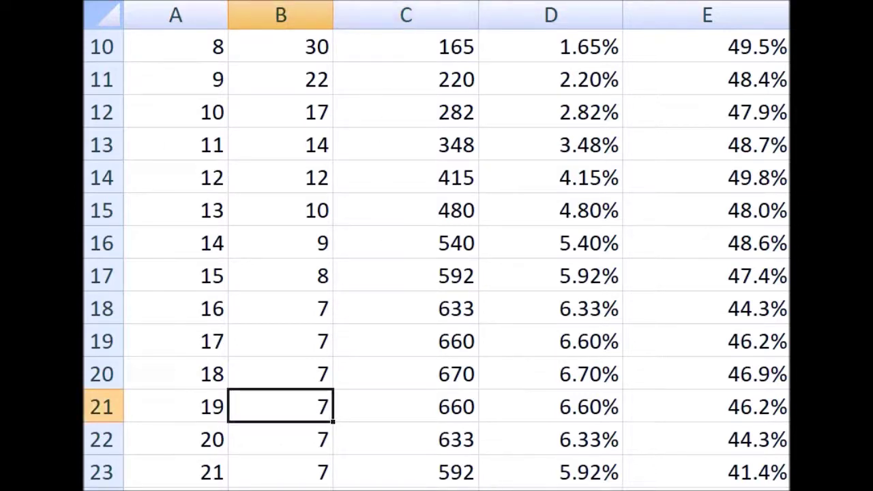
text(=VLOOKUP(36-A)
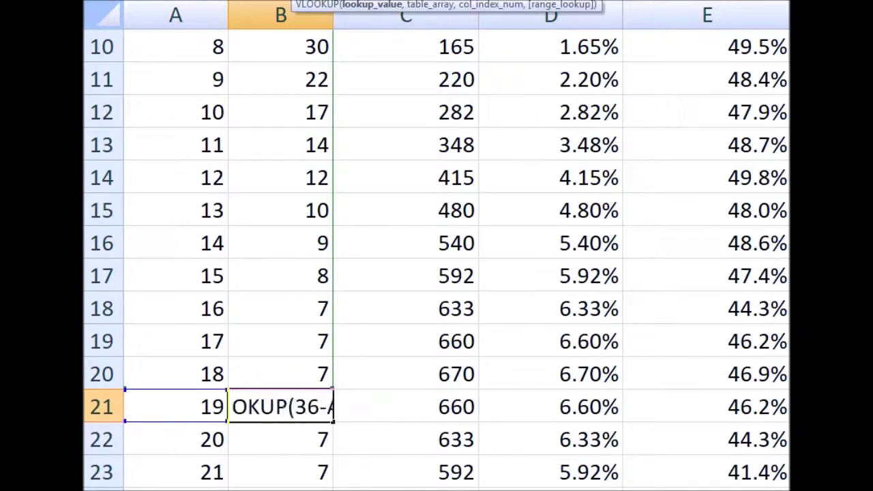
key(Return)
Step: Copy the lookup formula in B21 down the Pays column through B38, for bets 19 to 36
click(281, 405)
scroll(336, 248, down, 7)
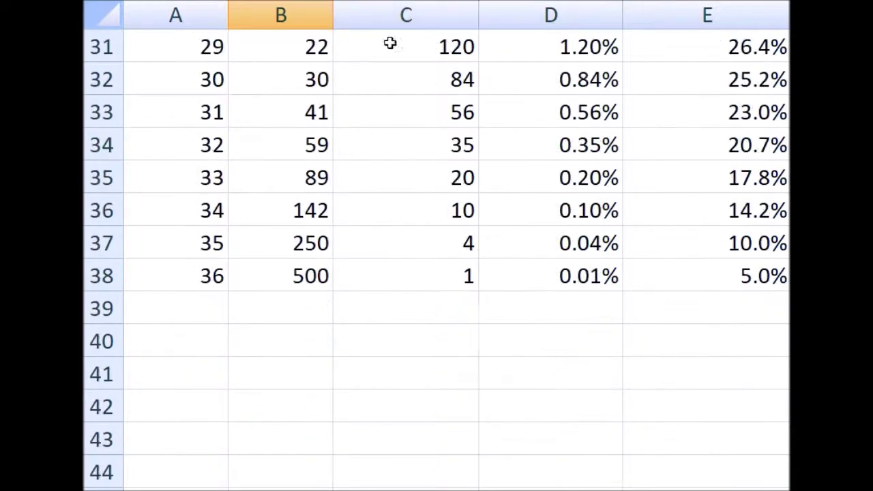
shift+click(302, 277)
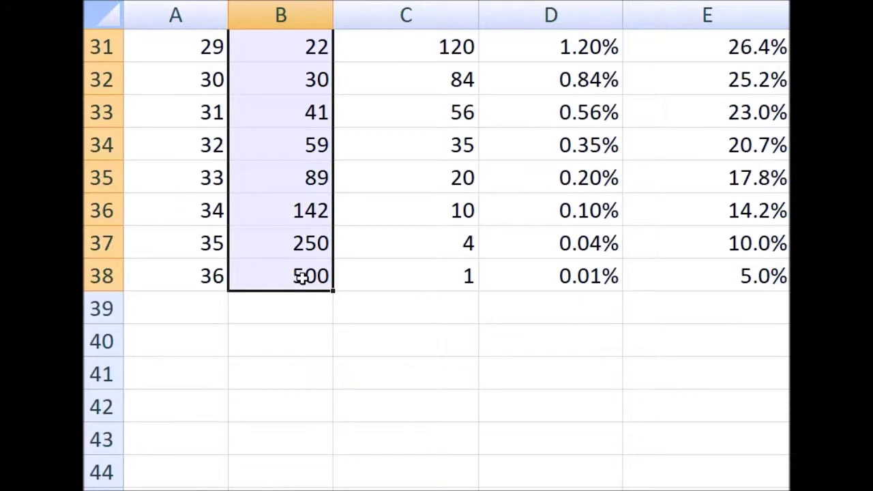
key(ctrl+v)
scroll(333, 300, down, 5)
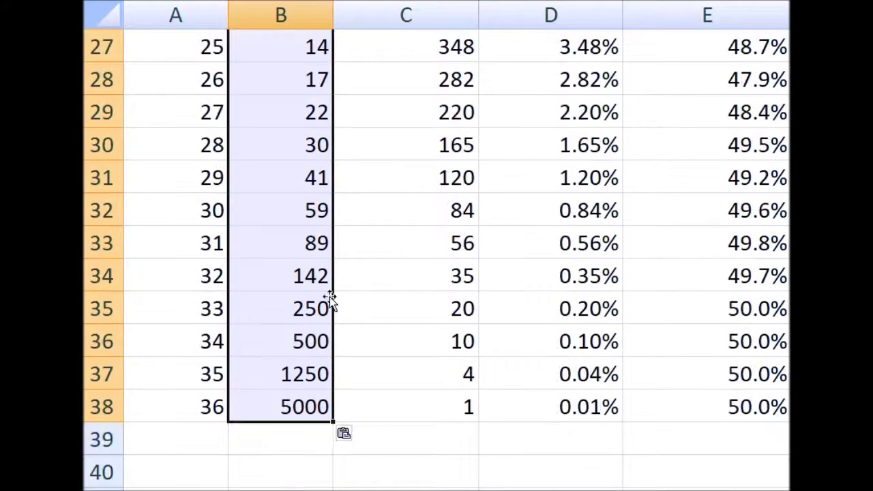
Step: Compare the return of bet 27 in E29 of the three-ball sheet with bet 36 in E38 of the four-ball sheet
scroll(329, 296, up, 9)
click(358, 134)
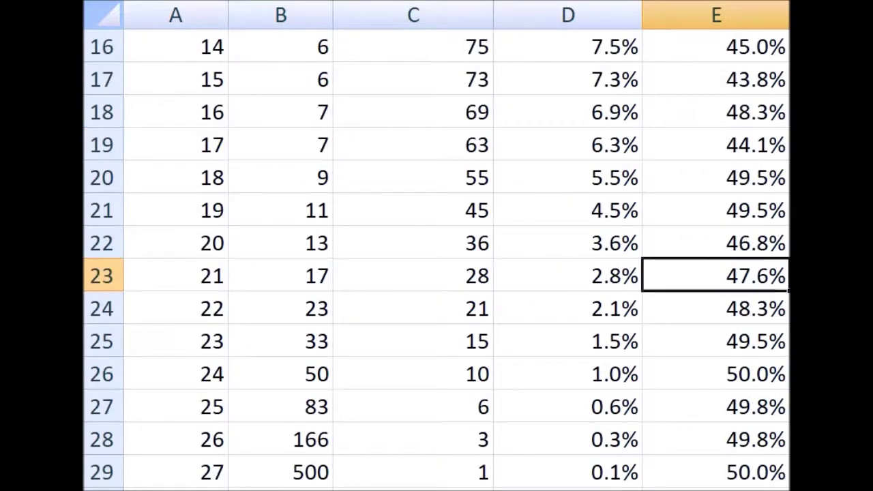
click(725, 469)
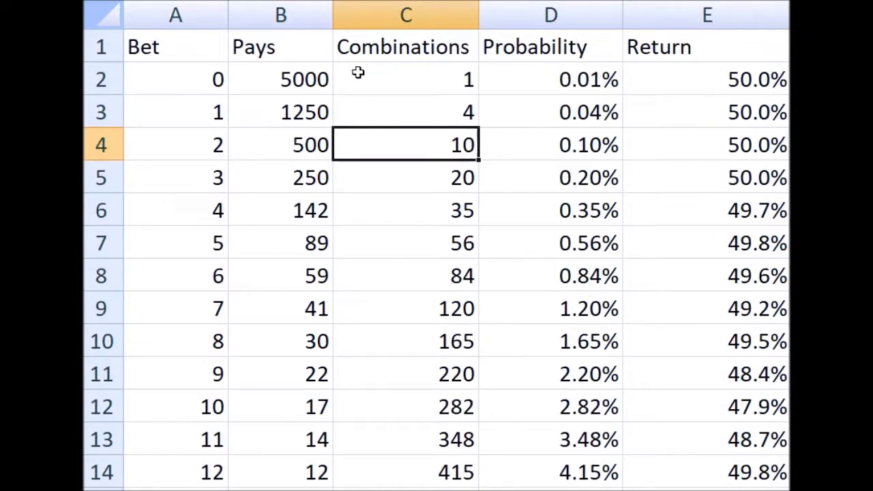
click(366, 73)
scroll(559, 211, down, 4)
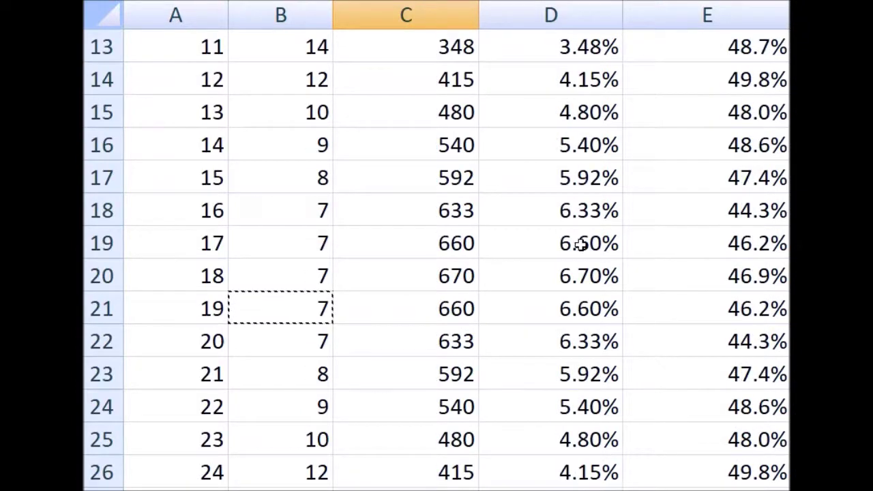
scroll(614, 328, down, 8)
click(751, 80)
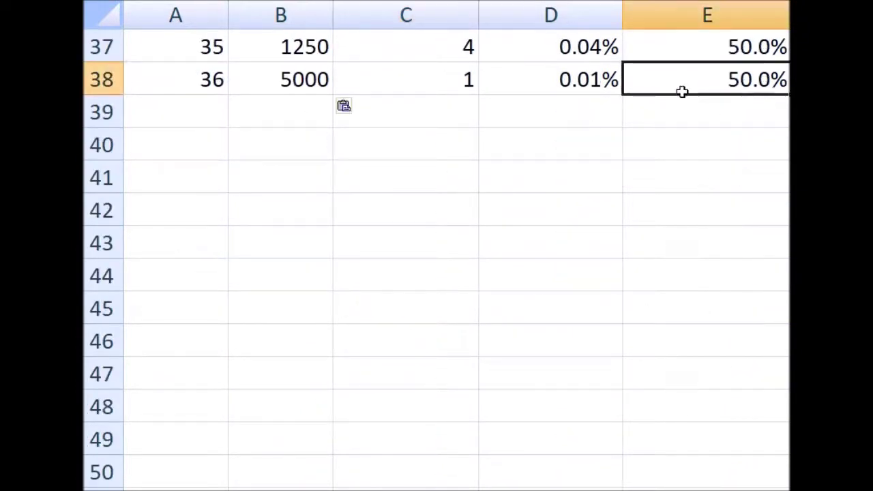
scroll(681, 159, up, 7)
scroll(497, 115, up, 5)
Step: Clear the combinations, probabilities and returns in C2:E38 of the four-ball sheet, keeping the column headings
click(460, 82)
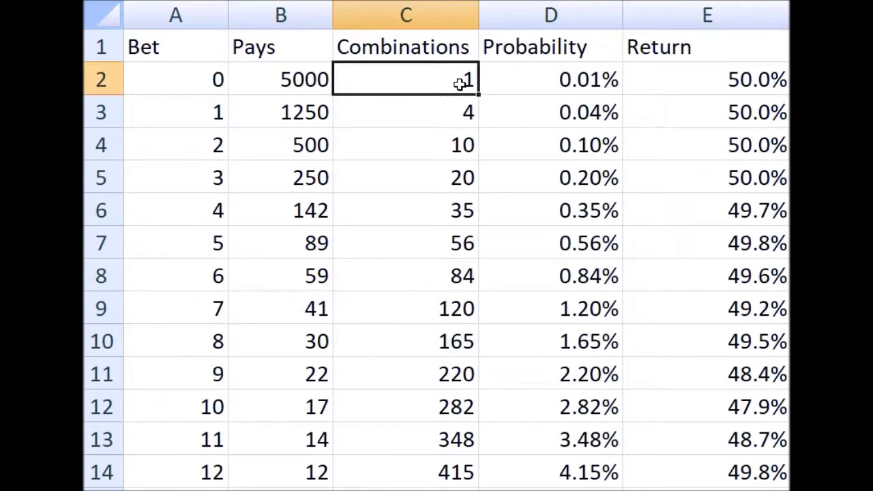
scroll(604, 312, down, 9)
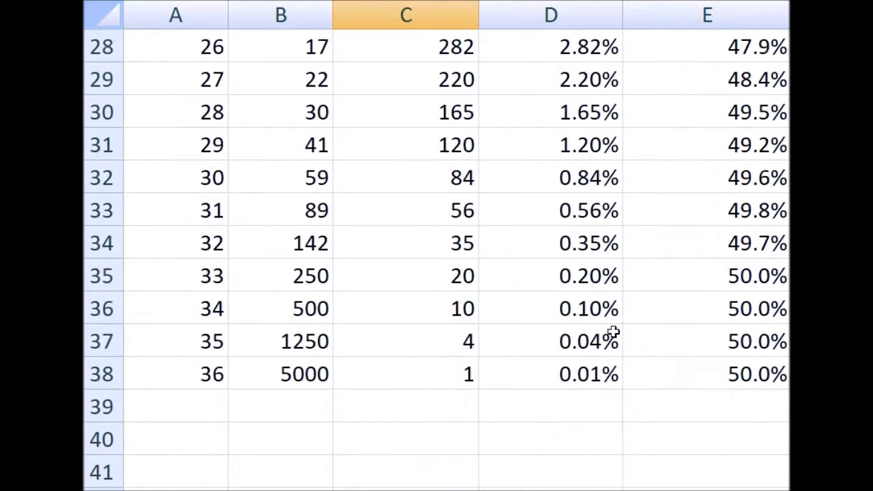
shift+click(756, 372)
scroll(755, 378, up, 9)
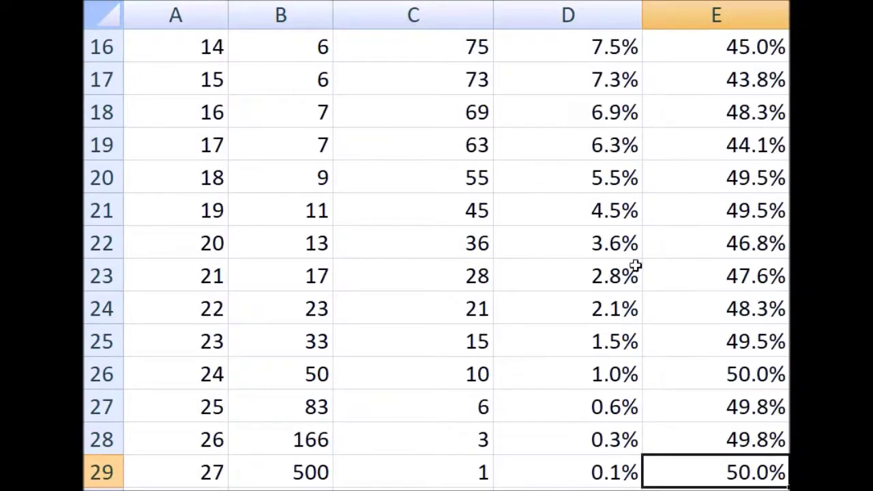
scroll(635, 242, up, 5)
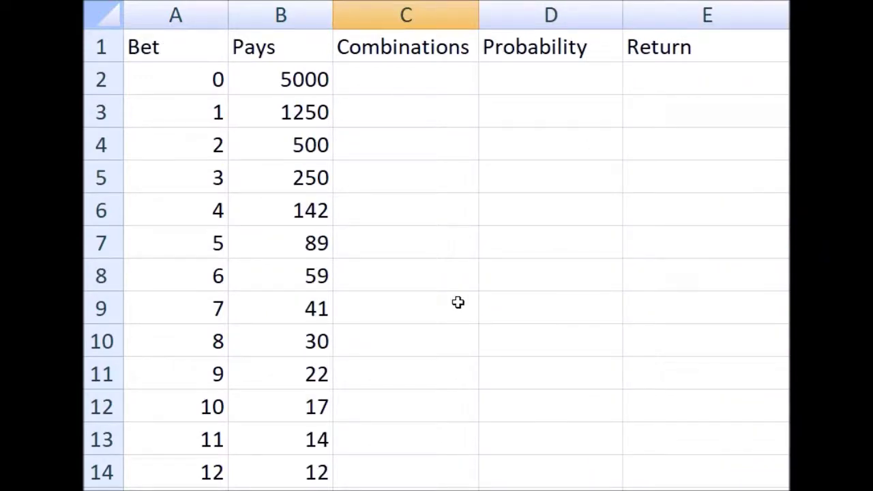
Step: Compare the pays of bet 0 in B2 and bet 36 in B38 on the four-ball sheet
click(412, 73)
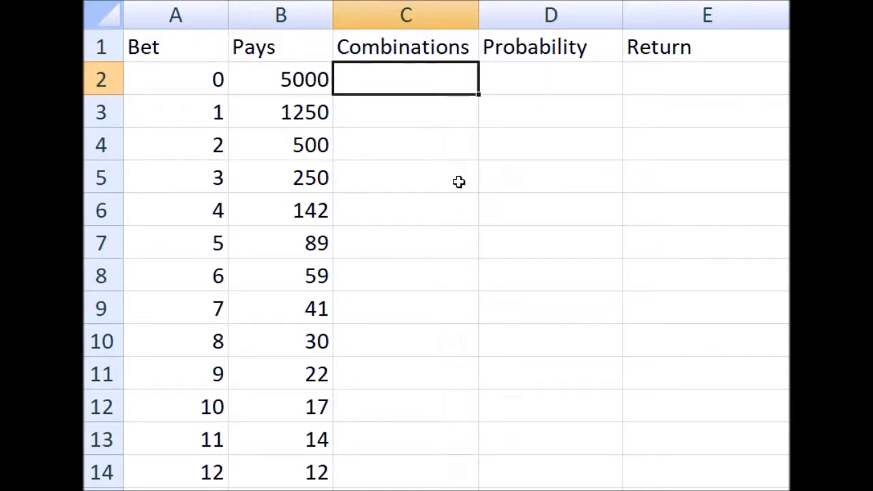
click(322, 82)
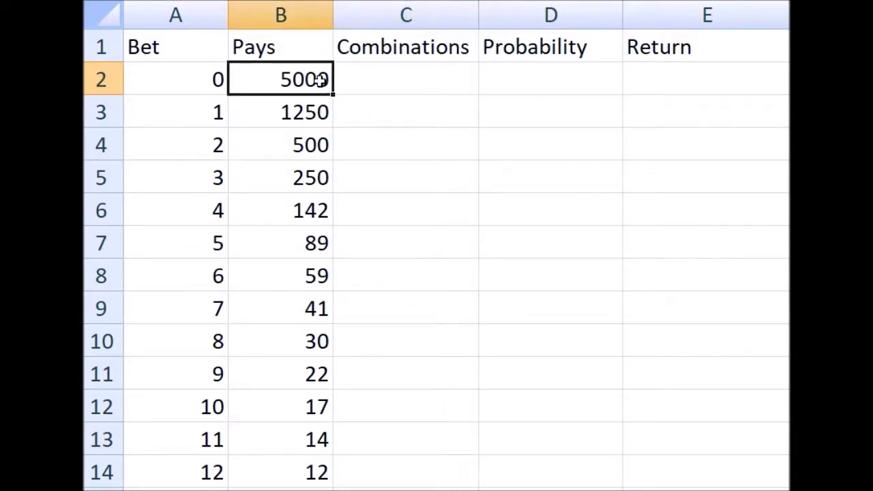
scroll(327, 136, down, 11)
click(294, 180)
scroll(293, 180, up, 11)
click(292, 78)
scroll(290, 170, down, 11)
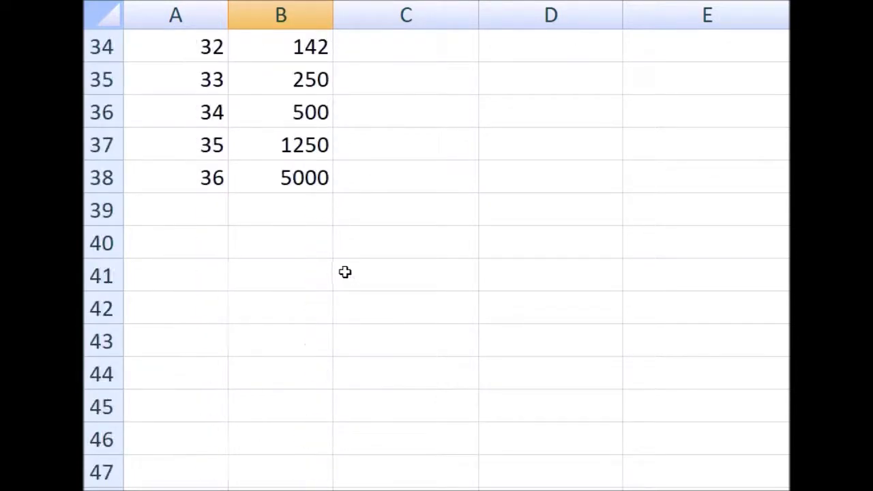
click(286, 178)
scroll(288, 178, up, 11)
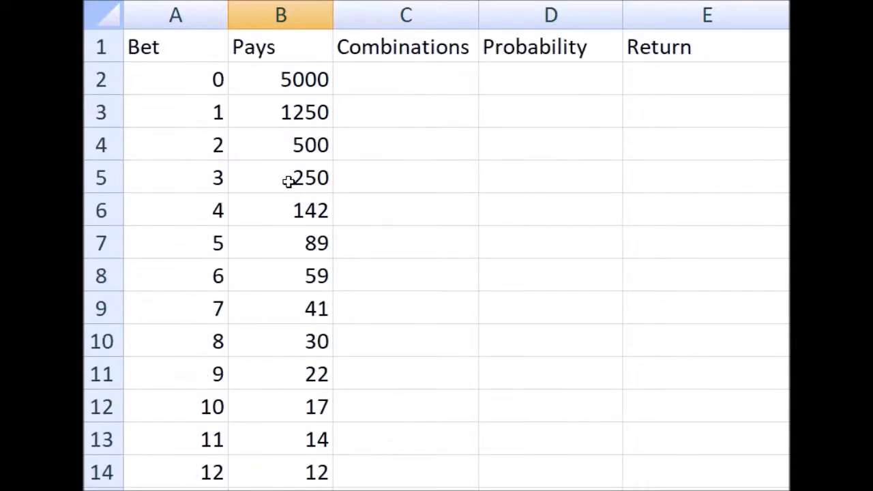
Step: Copy the Four Balls combinations in E2:E38 of the totals sheet and paste them as values from C2 of the four-ball sheet
key(ctrl+Page_Down)
scroll(668, 205, up, 7)
click(726, 80)
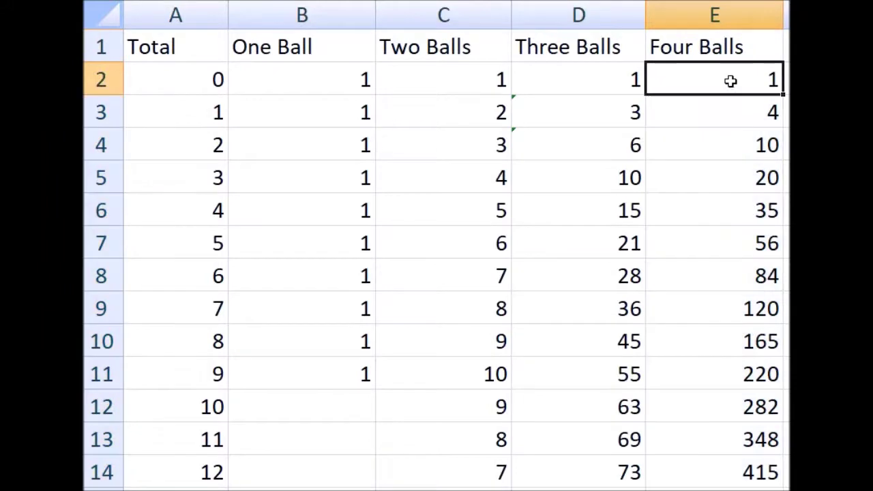
scroll(727, 226, down, 12)
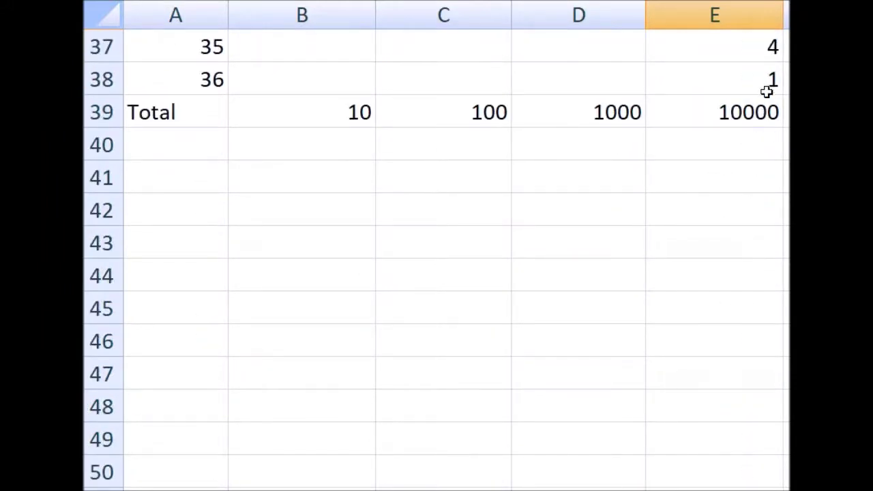
drag(768, 51, 769, 88)
key(ctrl+c)
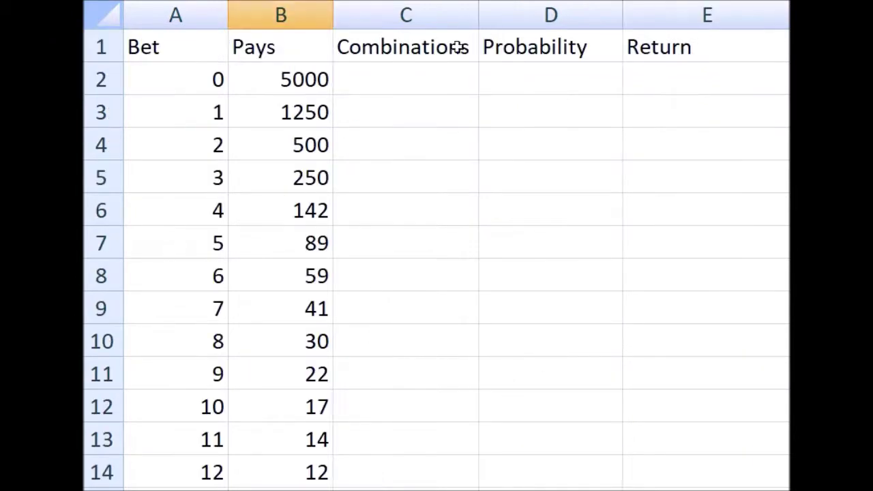
click(413, 75)
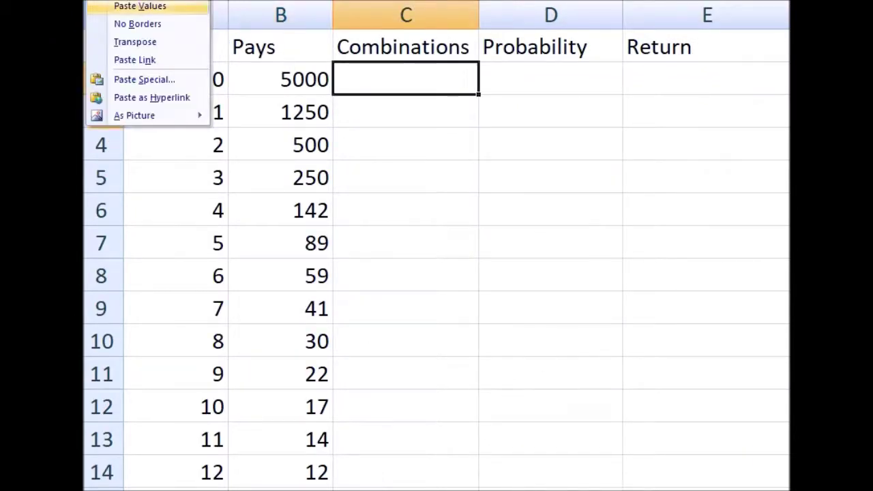
click(129, 6)
Step: Enter the formula =C4/10000 in D4 to calculate the probability of bet 2
click(550, 132)
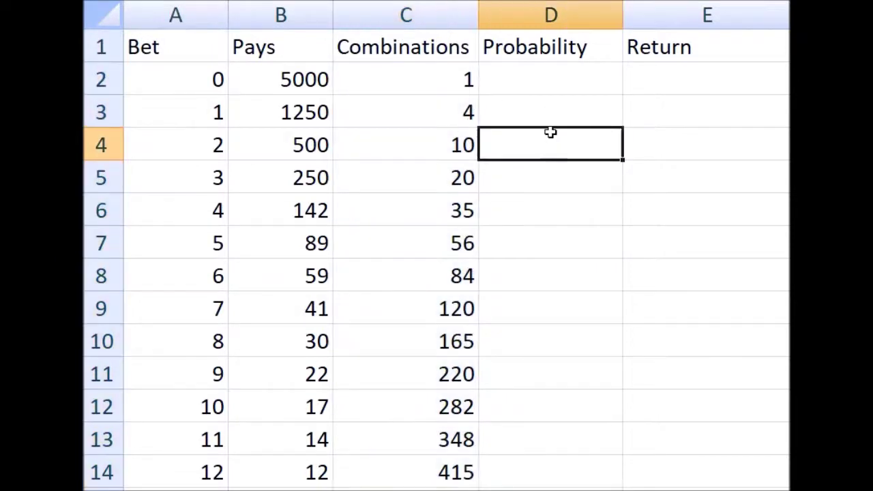
text(=)
click(456, 138)
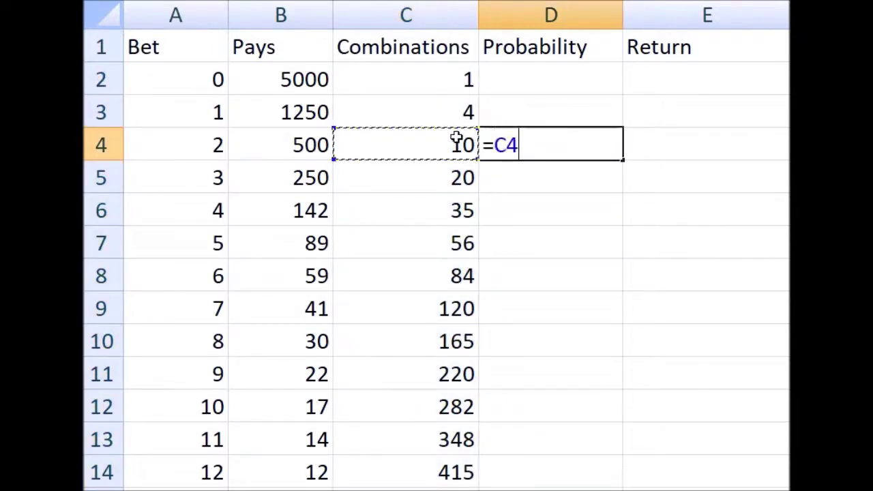
text(/10000)
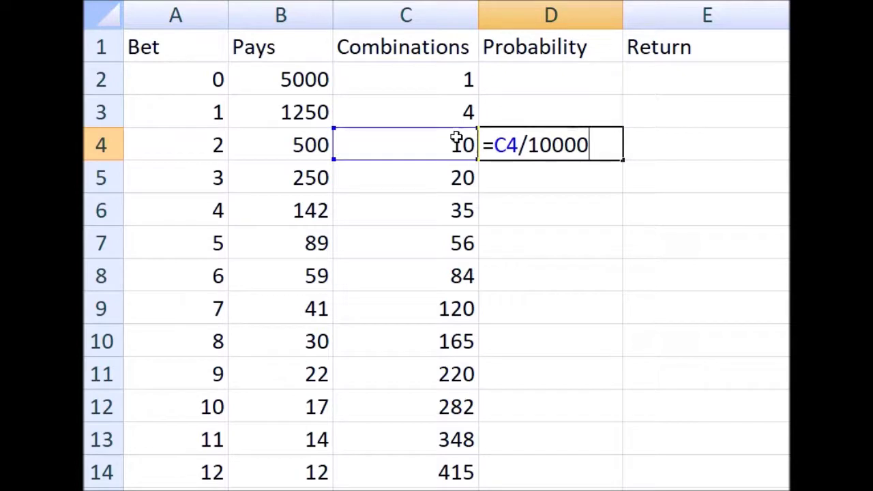
key(Return)
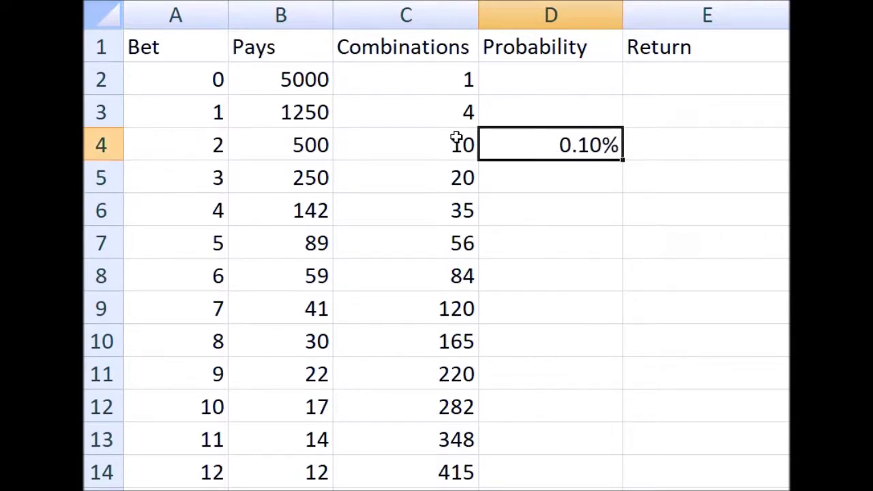
Step: Copy the probability formula in D4 to D2:D38 and check the probability of bet 18 in D20
key(ctrl+c)
click(539, 80)
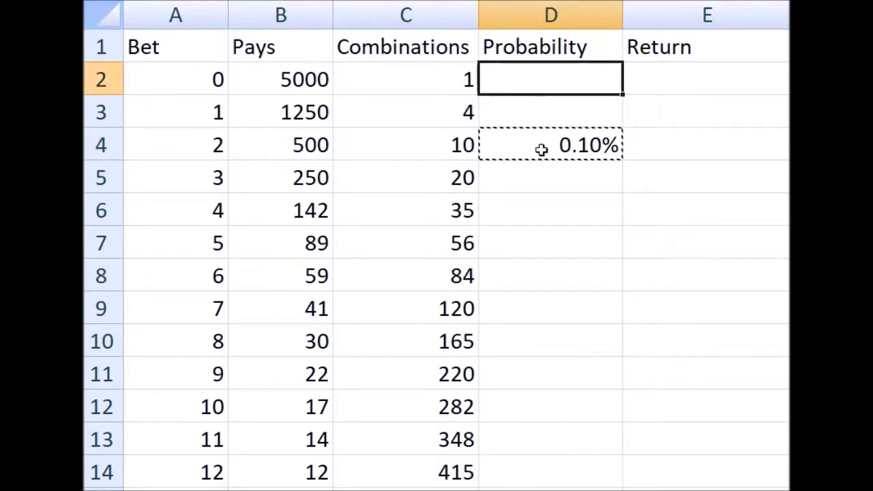
scroll(550, 203, down, 11)
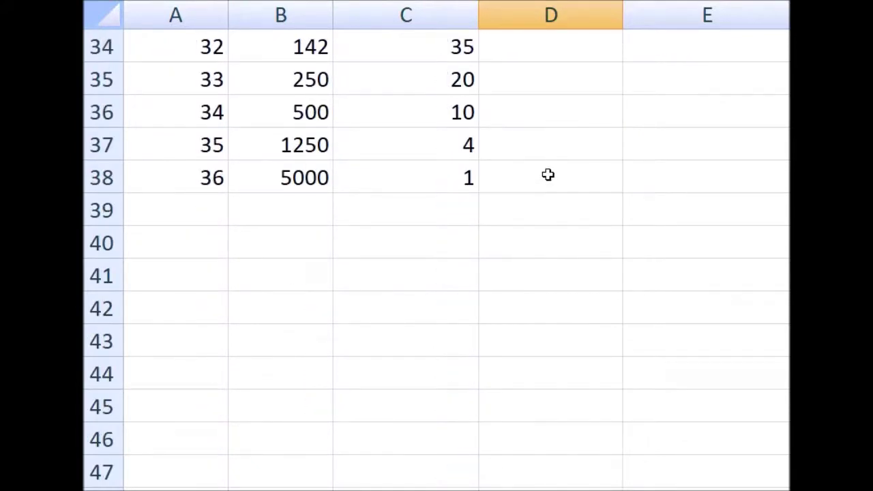
shift+click(549, 173)
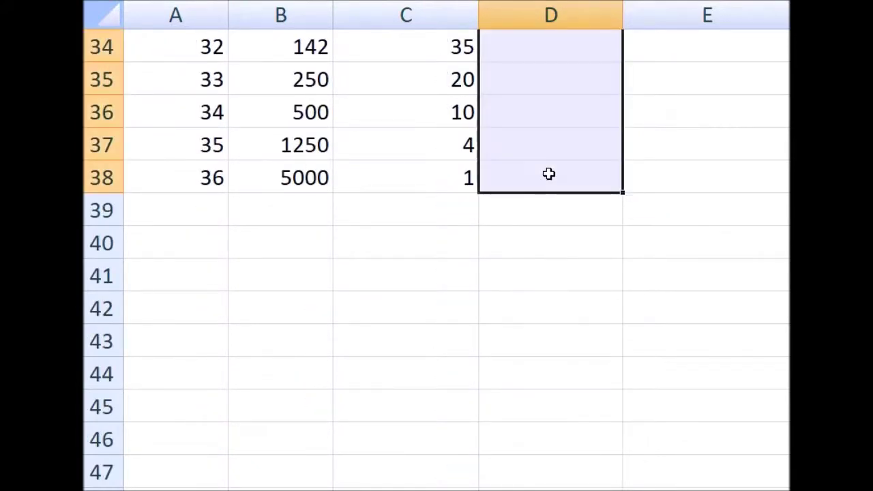
scroll(548, 174, up, 11)
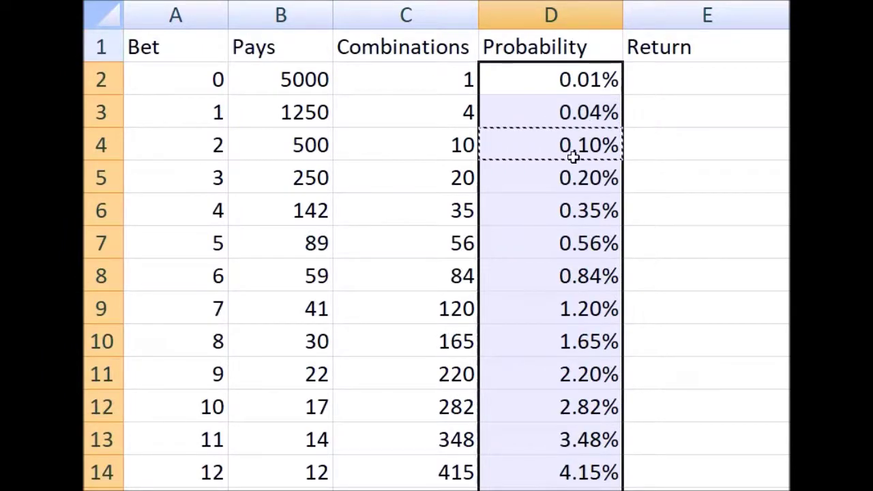
scroll(566, 145, down, 5)
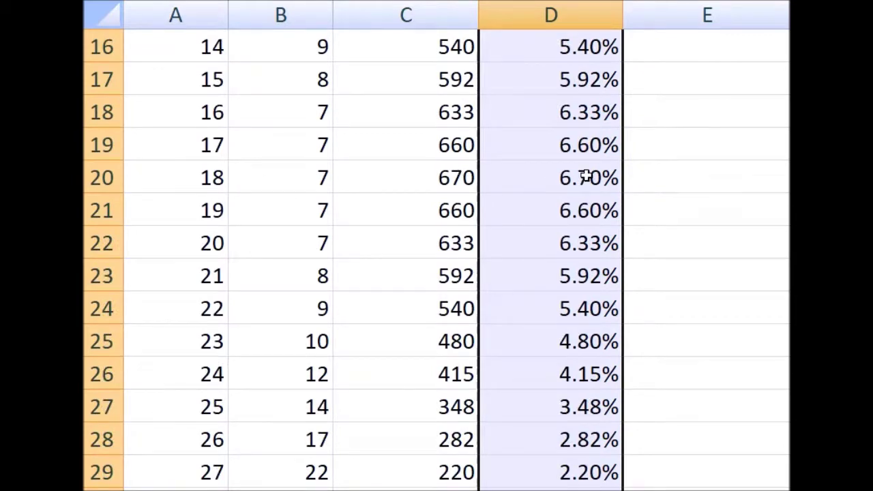
click(585, 177)
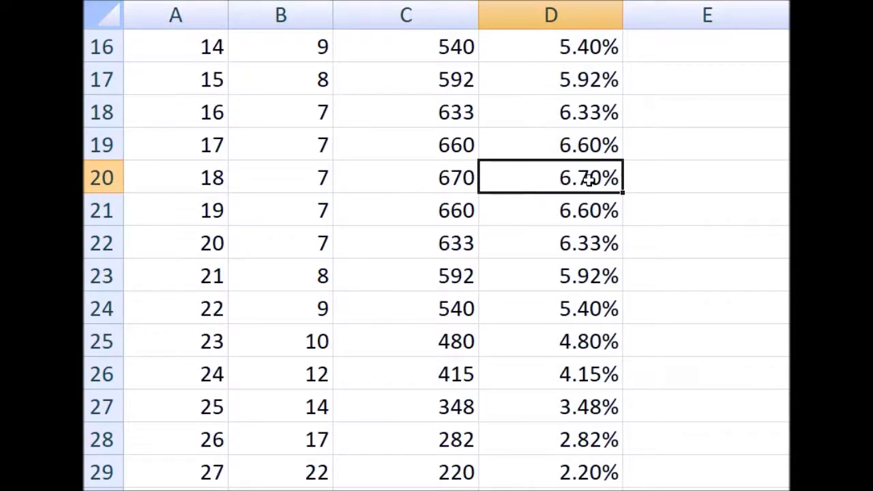
scroll(586, 174, up, 5)
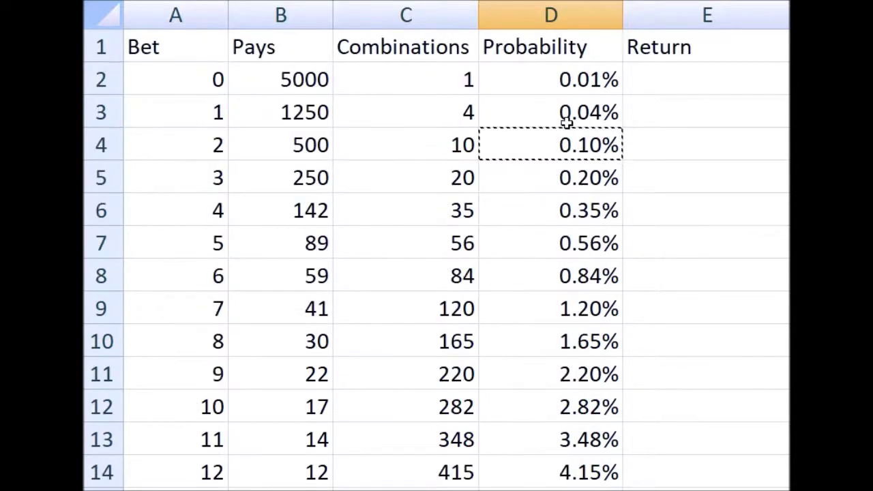
Step: Enter a return formula in E6 that multiplies the probability in D6 by the pay in B6, and review the row of bet 4
click(692, 214)
text(=)
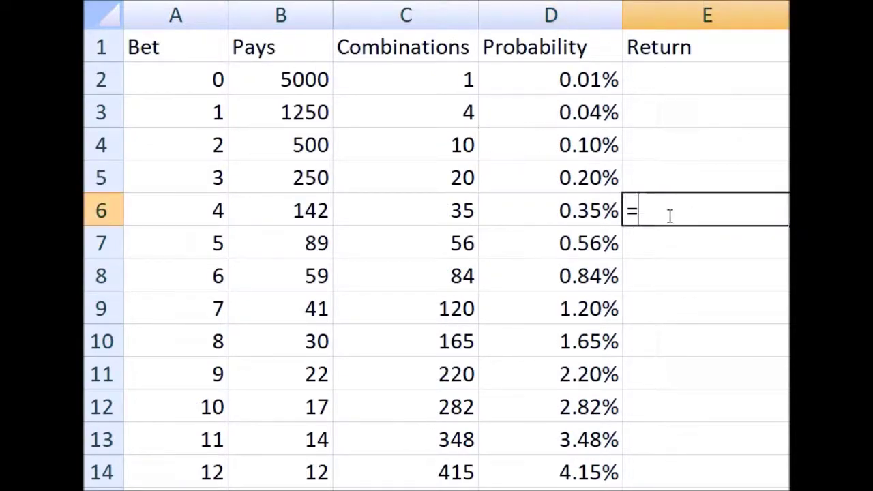
click(597, 216)
text(*)
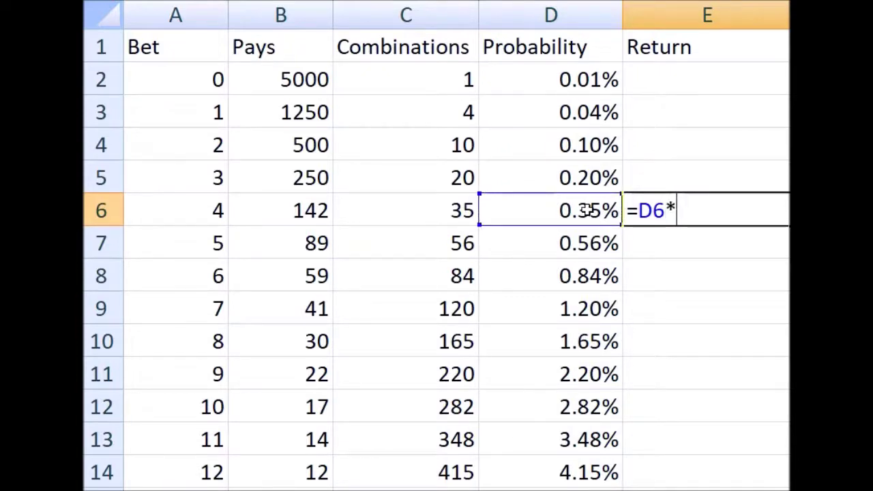
click(318, 215)
key(Return)
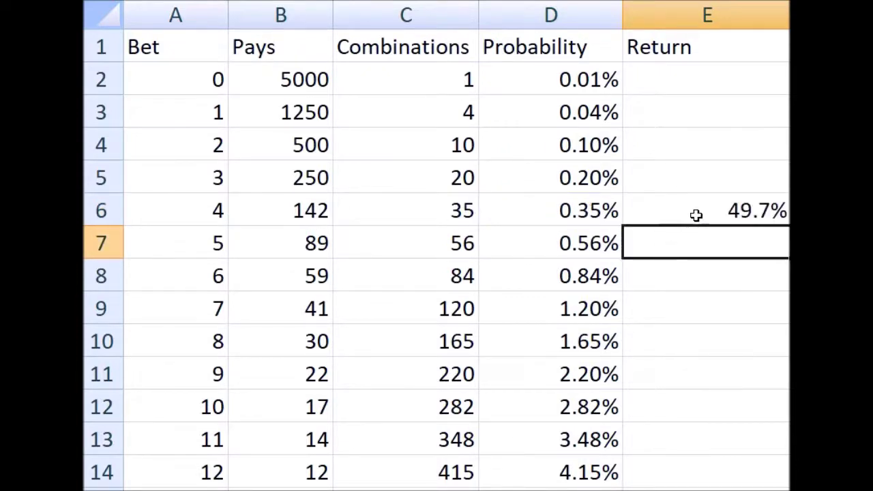
click(762, 211)
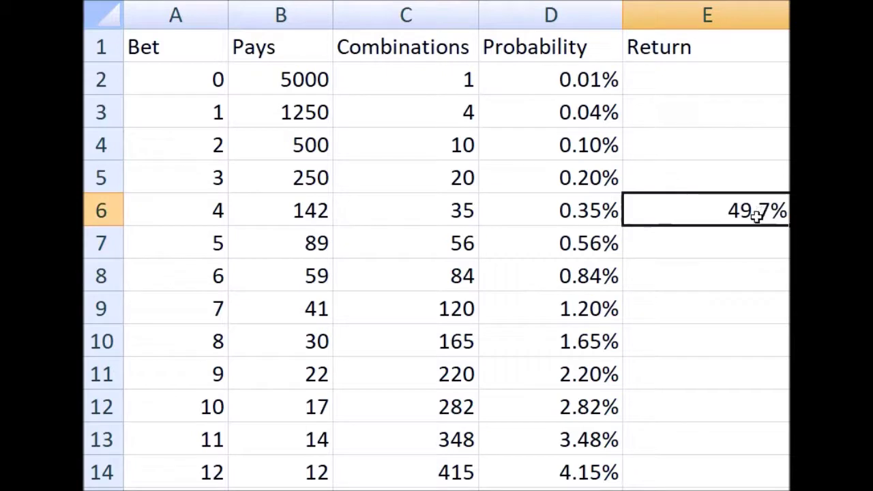
click(102, 210)
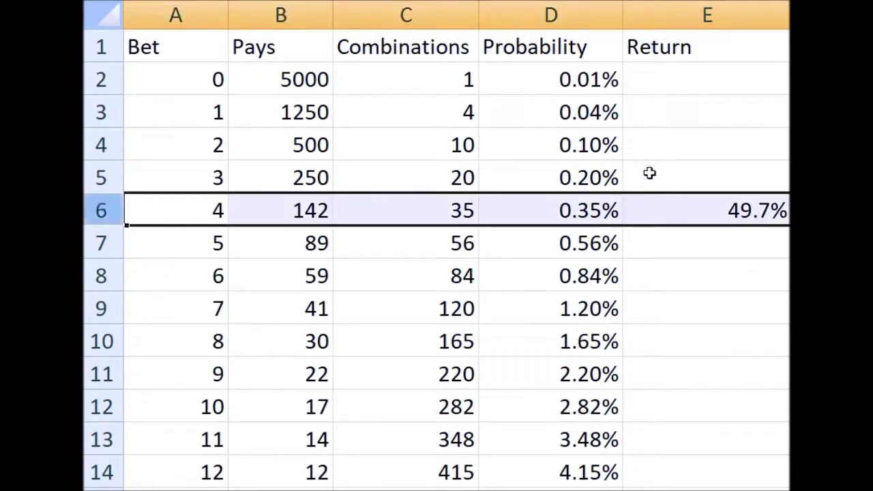
click(576, 206)
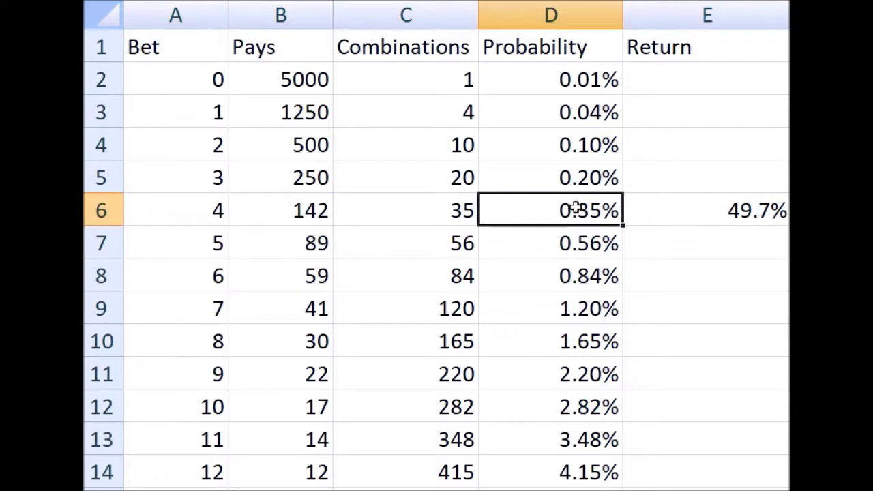
click(306, 213)
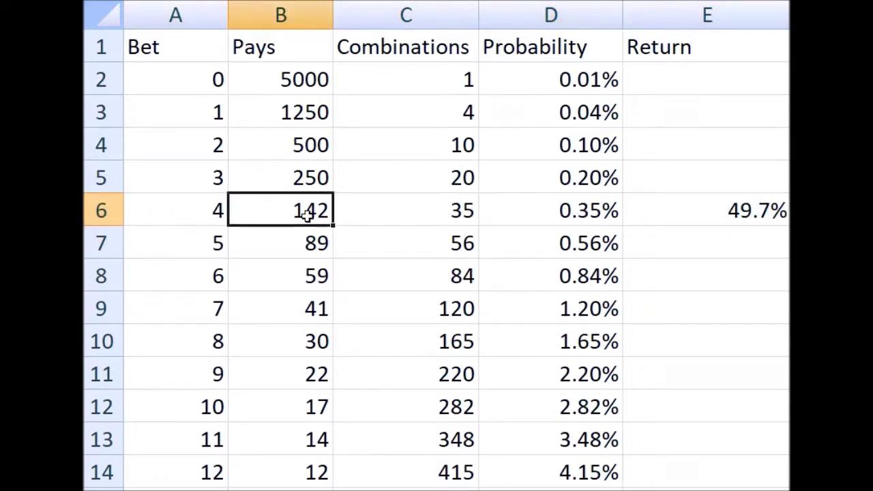
Step: Copy the return formula in E6 to E2:E38 for all four-ball bets
click(734, 208)
key(ctrl+c)
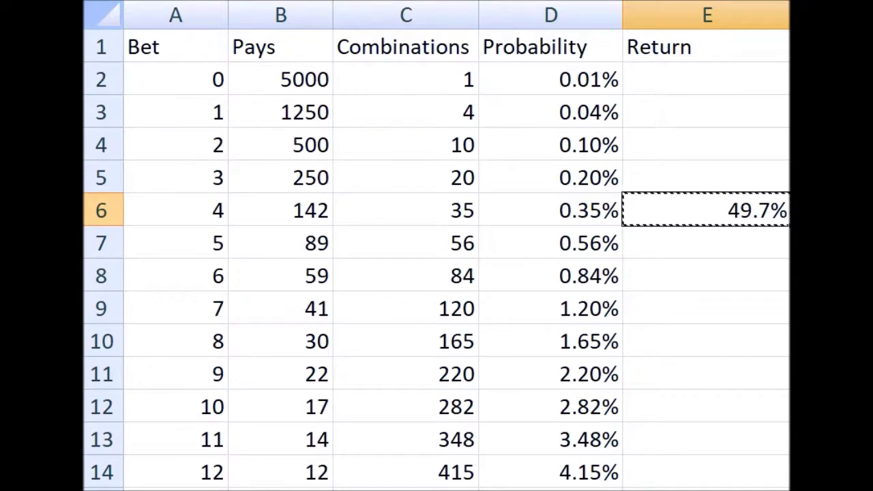
click(729, 84)
scroll(770, 180, down, 3)
scroll(771, 180, down, 7)
shift+click(741, 273)
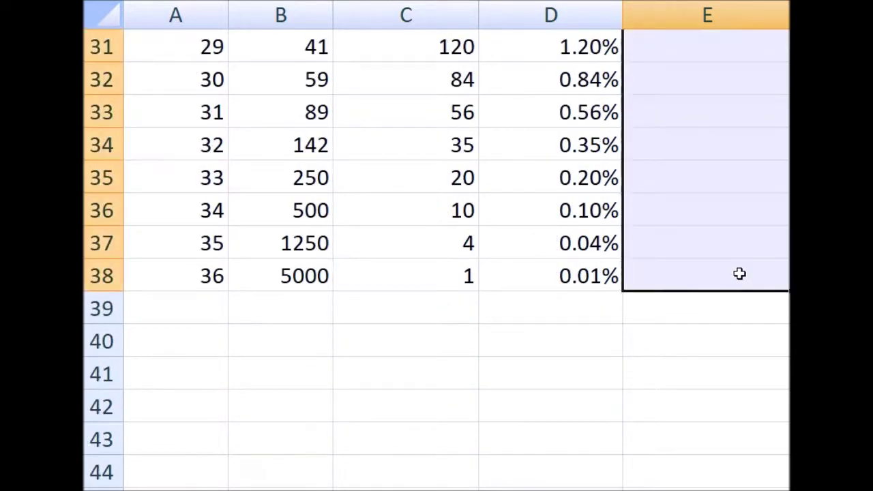
key(ctrl+v)
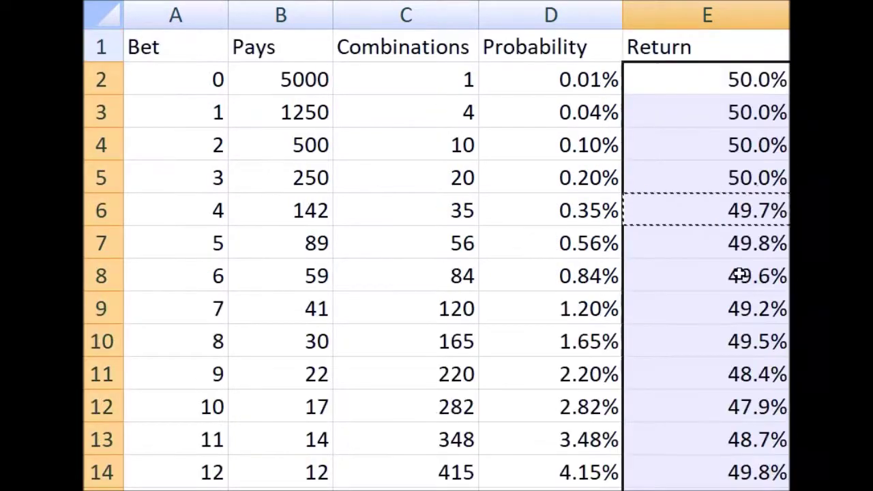
Step: Examine the four-ball returns in column E row by row, from bet 0 in E2 to bet 36 in E38
click(749, 82)
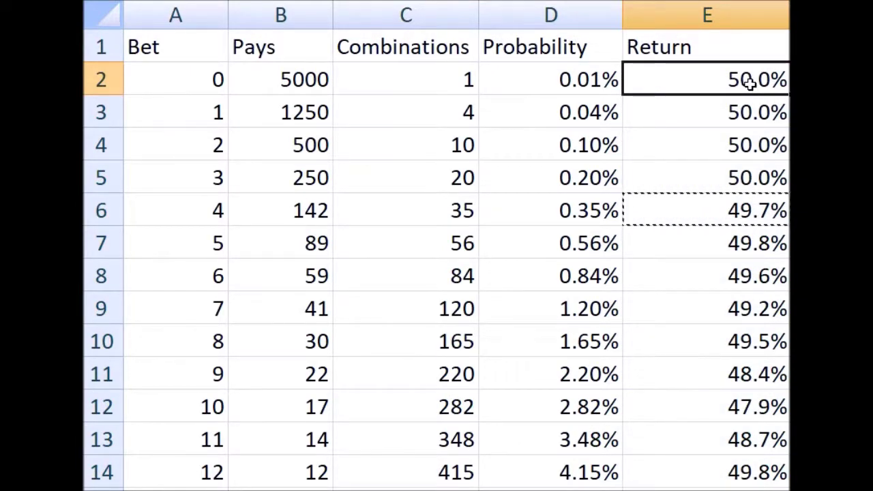
key(Down)
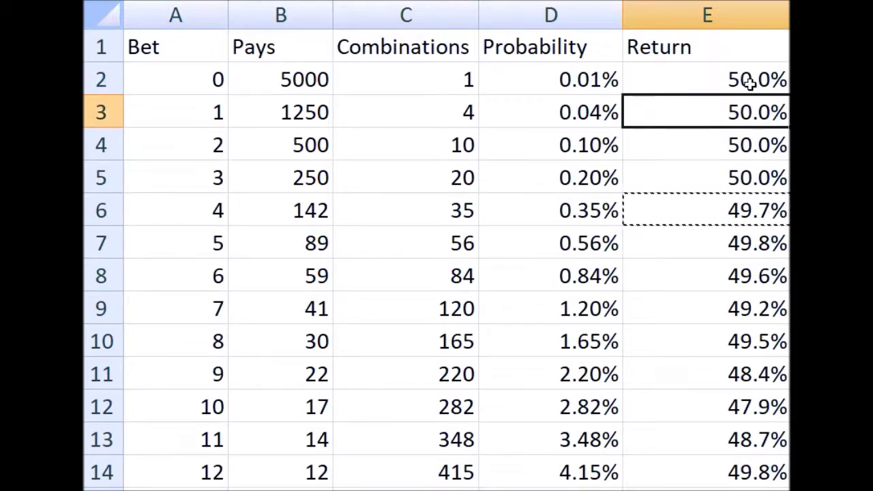
key(Down)
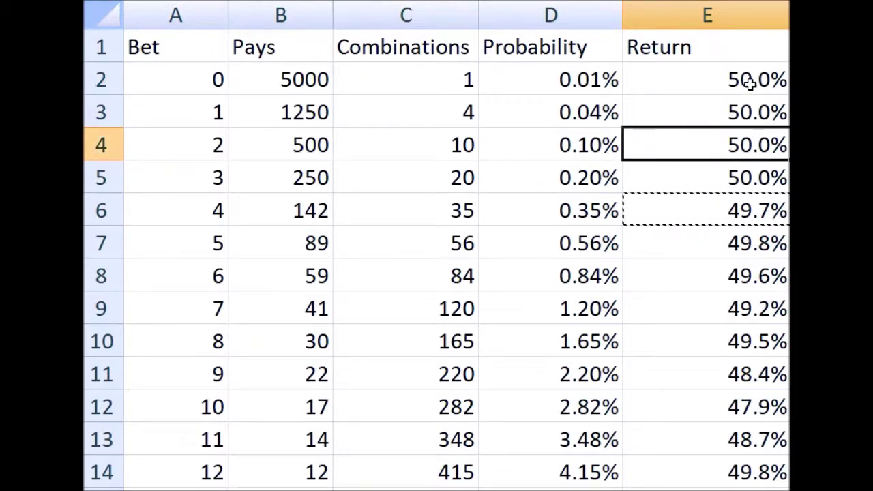
key(Down)
key(Down)
key(Down)
key(Down)
key(Down)
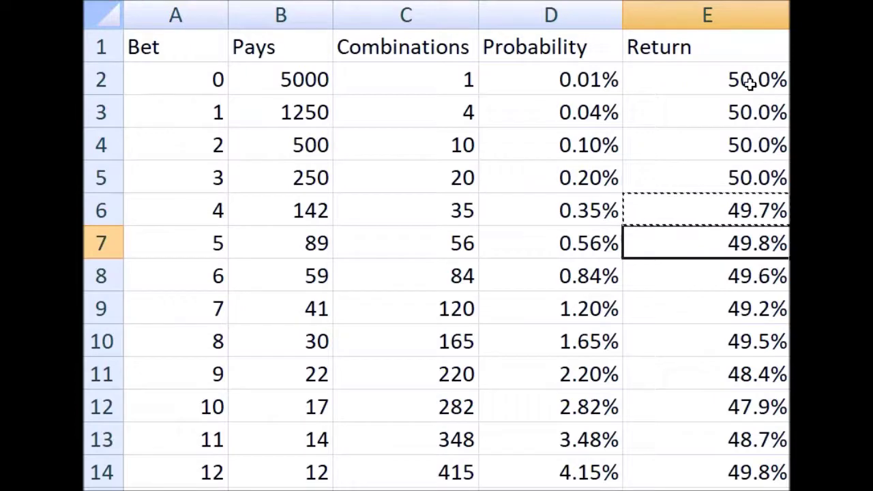
key(Down)
key(Down)
key(Down)
key(Down)
key(Down)
key(Down)
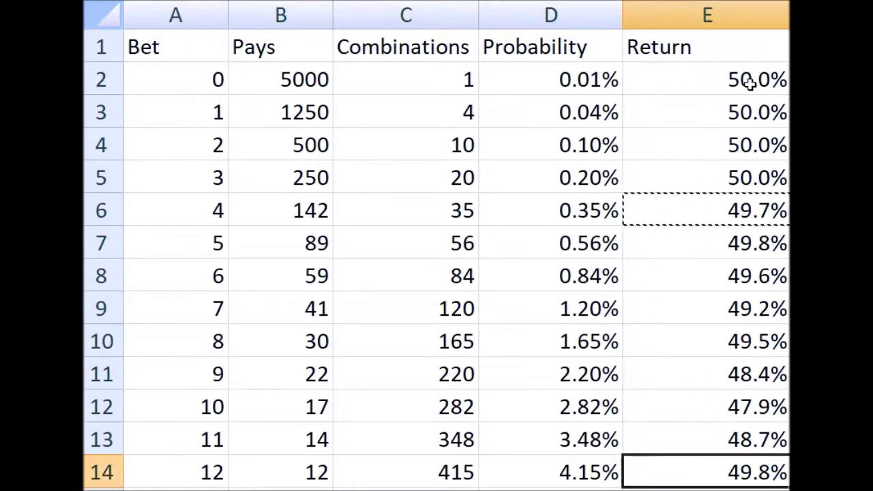
scroll(750, 328, down, 4)
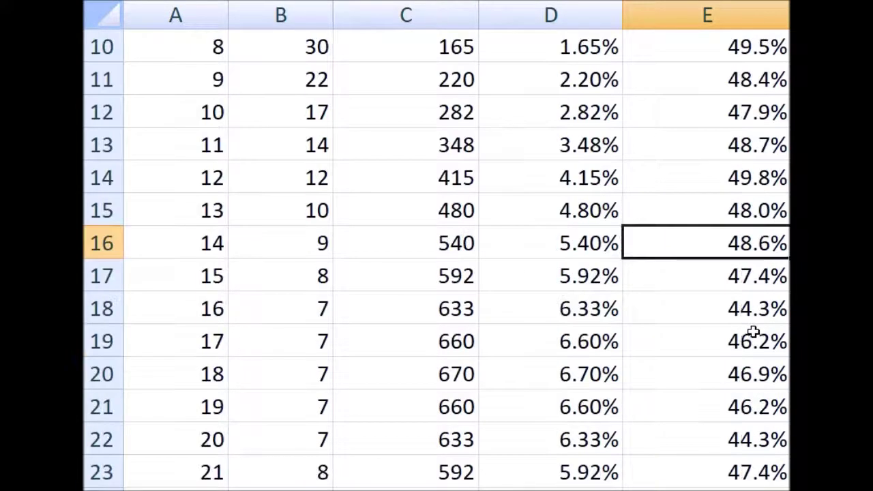
scroll(742, 309, down, 4)
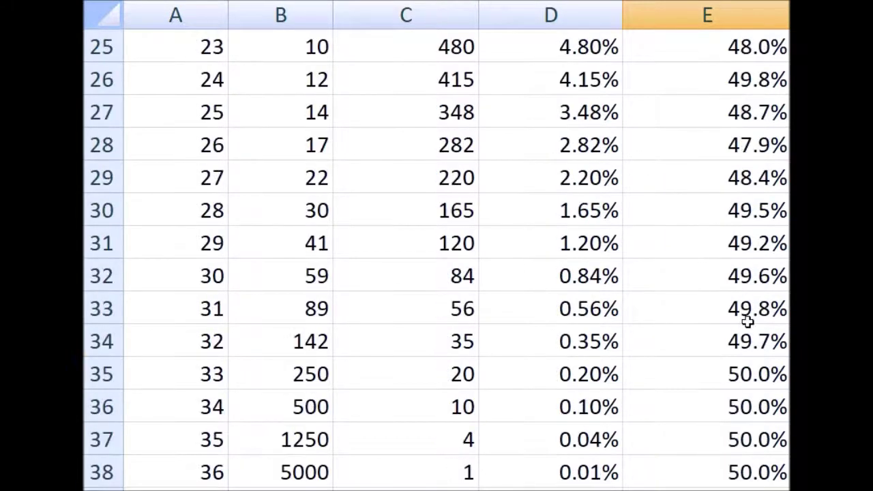
Step: Check the returns of bets 0 to 3 in E2:E5 against the mirrored bets at the end of the table
click(731, 363)
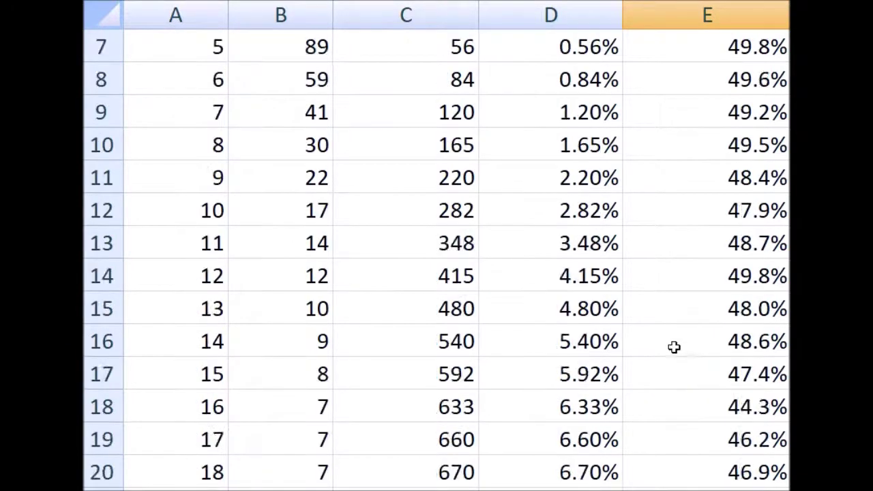
scroll(674, 337, up, 2)
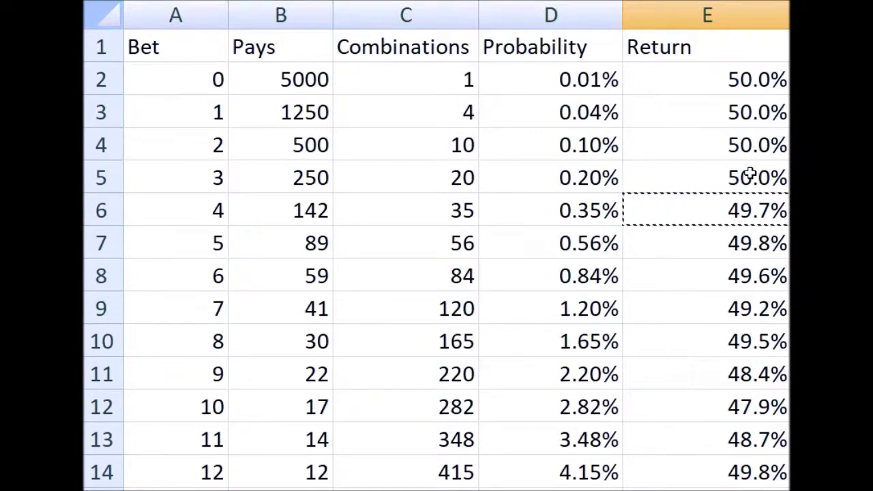
drag(756, 75, 756, 177)
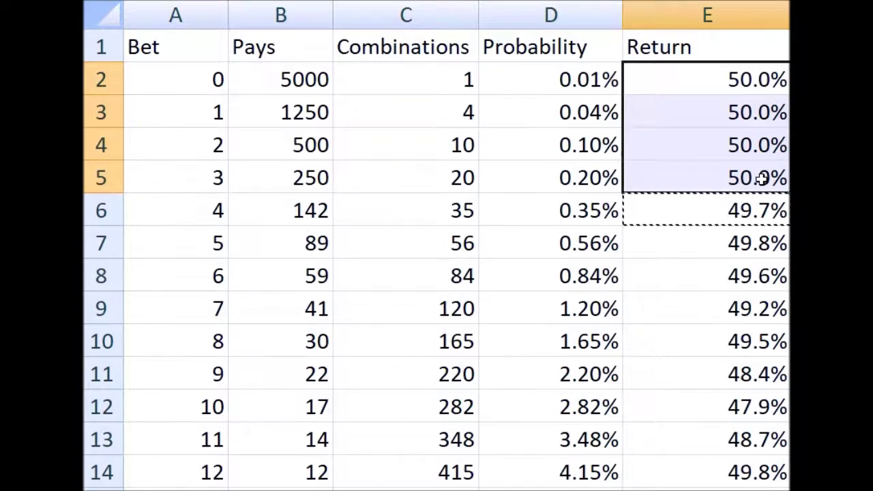
scroll(759, 179, down, 9)
click(771, 268)
scroll(771, 268, up, 9)
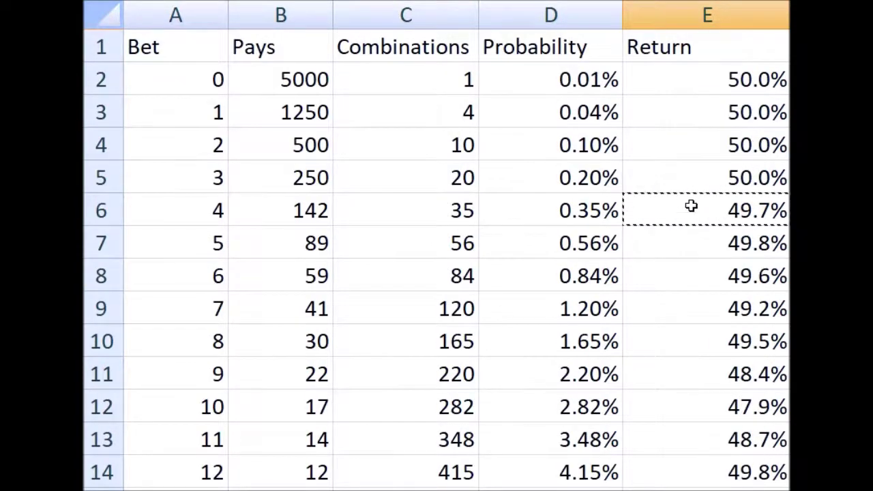
Step: Examine how the returns change from bet 9 in E11 through bets 15 and 16 to bet 21 in E23
scroll(694, 189, down, 1)
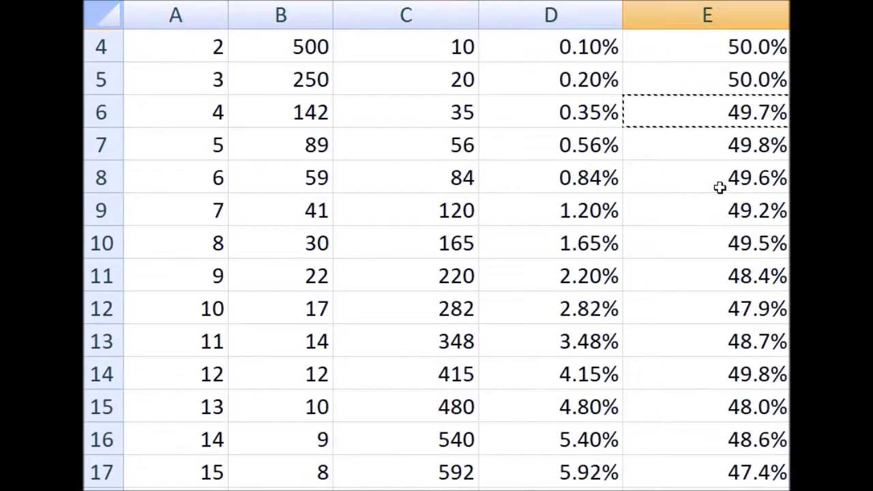
click(732, 271)
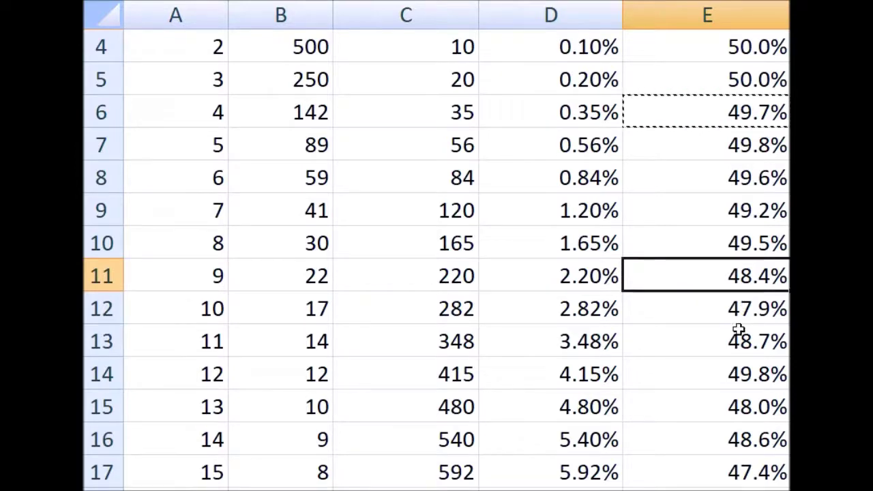
click(727, 468)
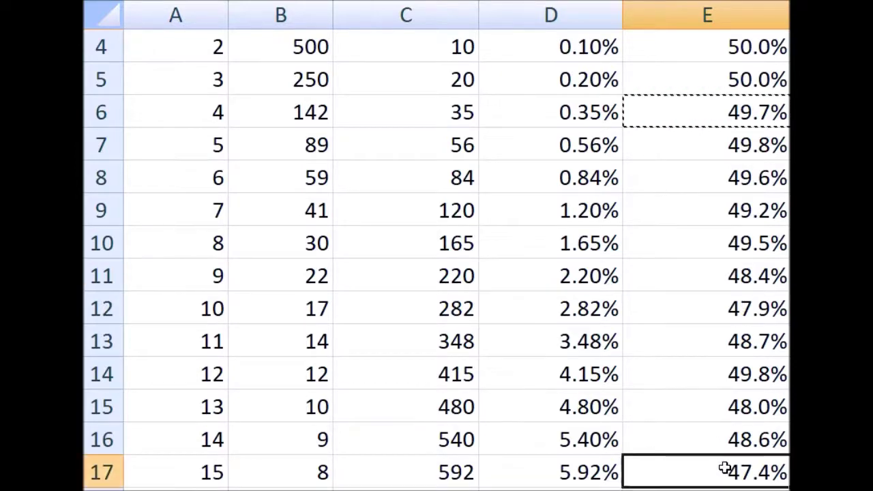
scroll(713, 298, down, 2)
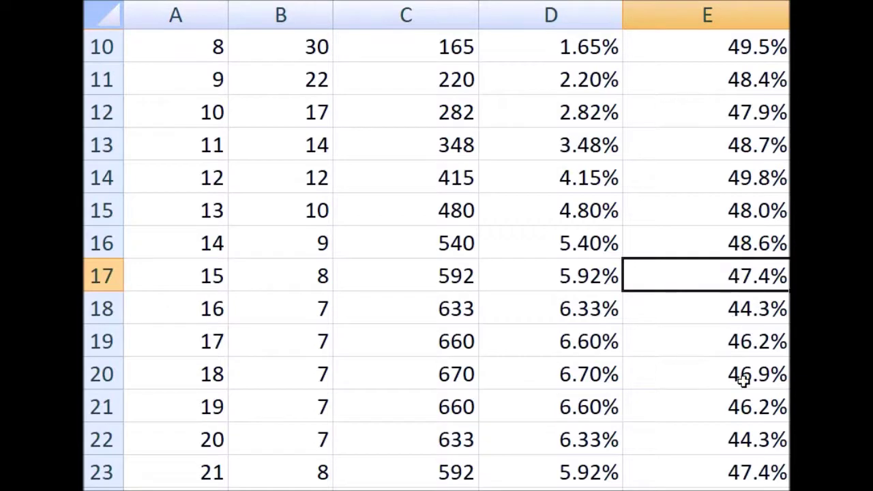
click(755, 305)
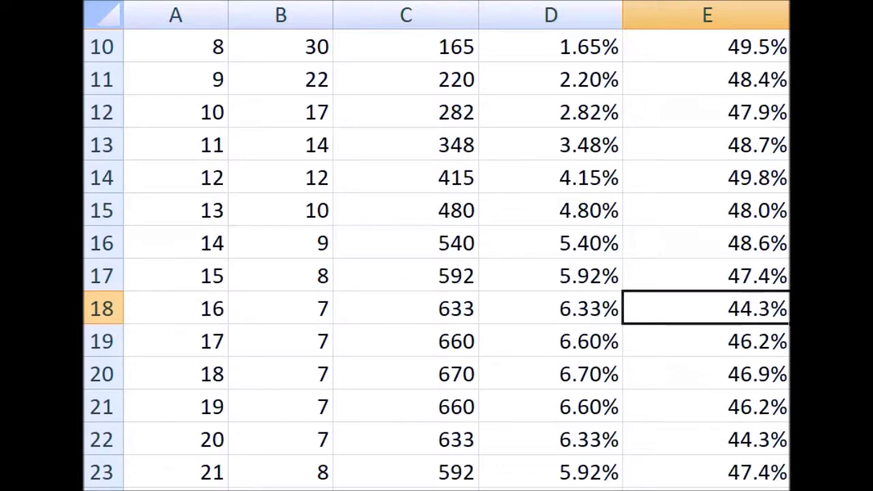
click(752, 470)
click(773, 306)
click(763, 469)
click(773, 307)
Step: Compare the returns of the extreme bets, 0 to 3 and 33 to 36, with those of the middle bets 16 to 20
scroll(762, 331, up, 3)
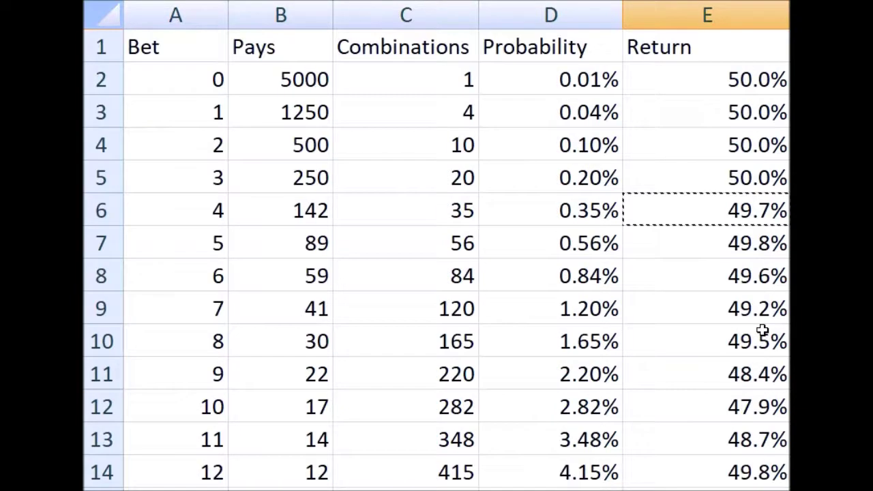
scroll(754, 320, down, 4)
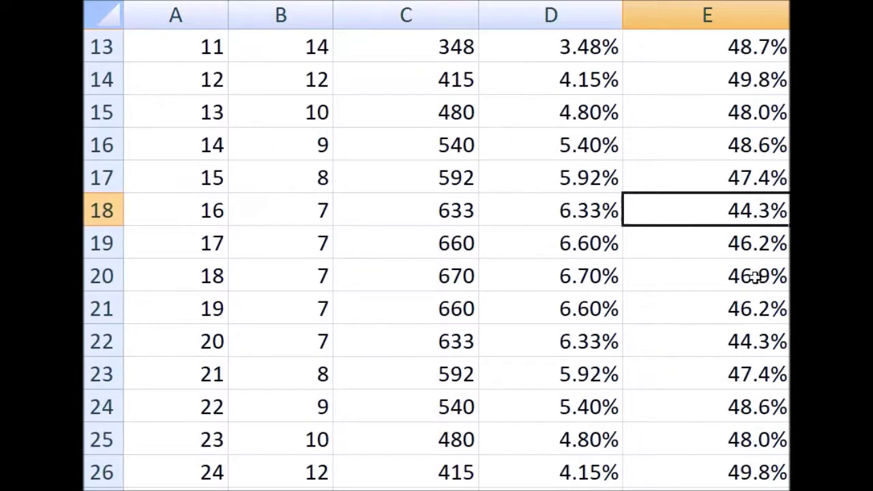
key(ctrl+c)
scroll(755, 269, up, 3)
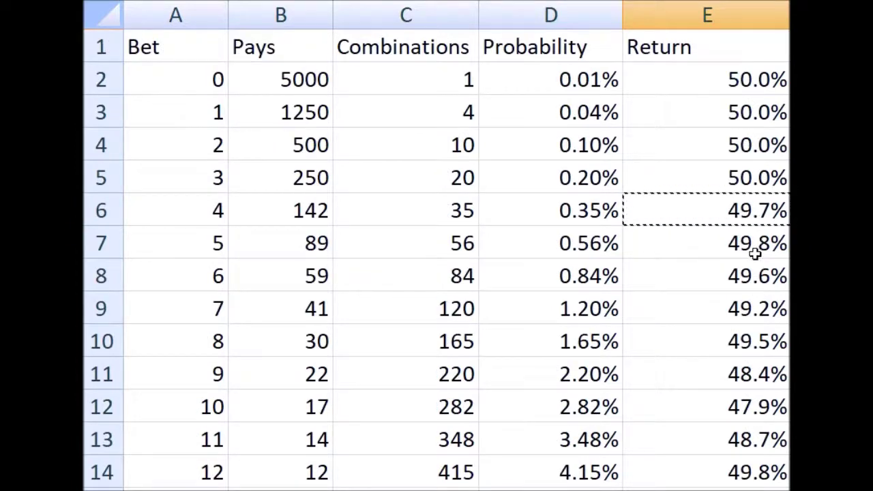
drag(742, 205, 750, 179)
drag(749, 80, 741, 180)
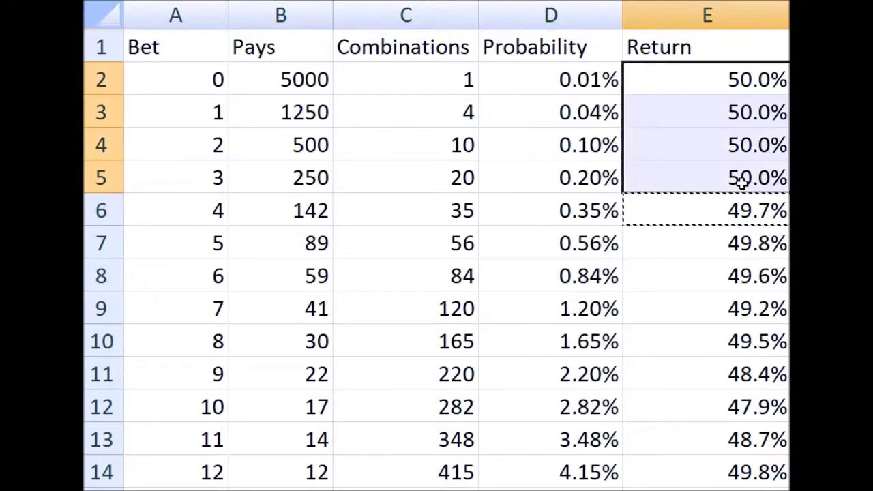
scroll(750, 273, down, 7)
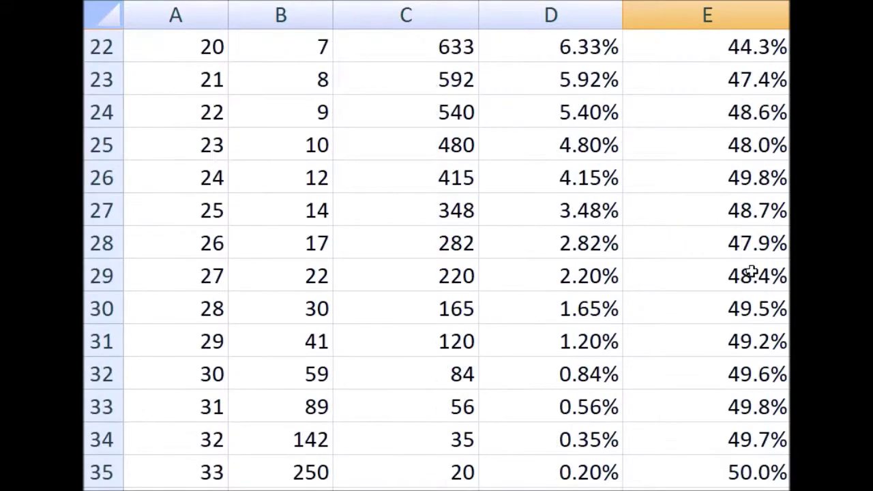
scroll(753, 273, down, 2)
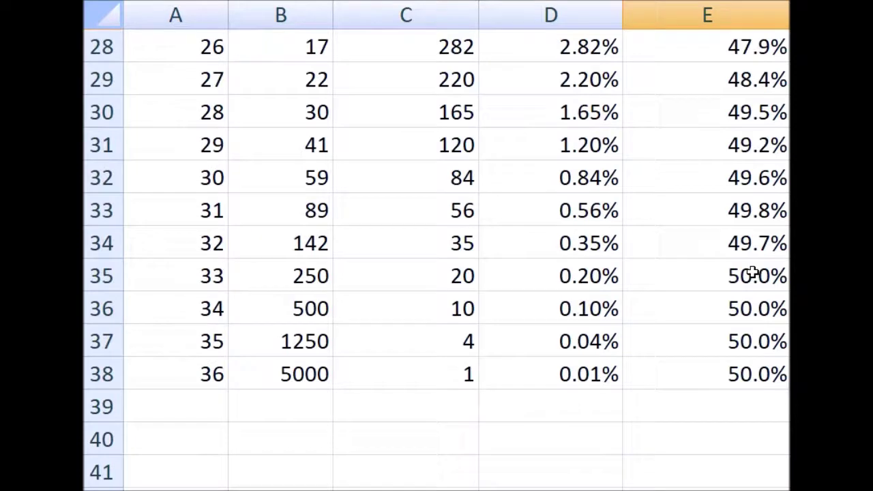
scroll(752, 273, up, 8)
scroll(703, 355, down, 2)
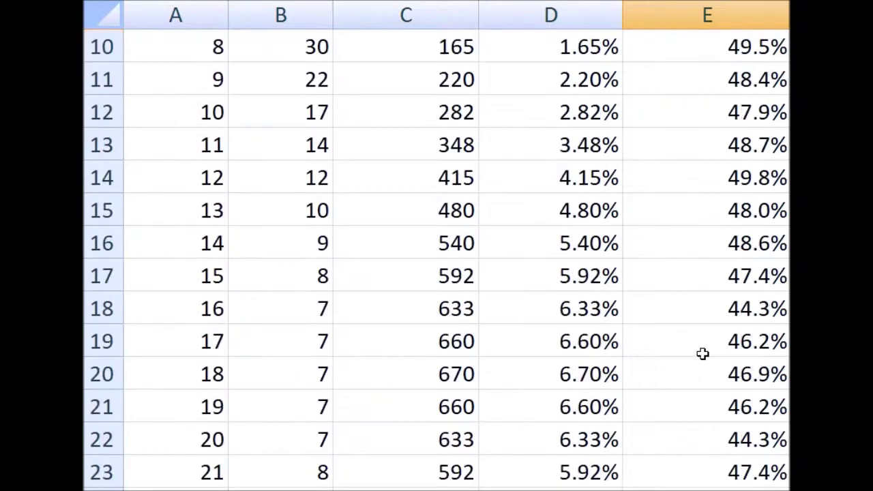
click(765, 310)
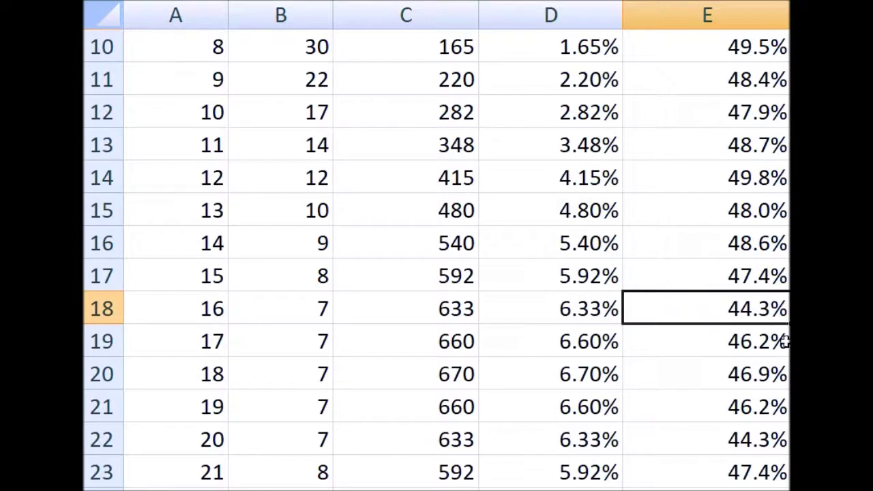
click(750, 445)
scroll(705, 367, up, 3)
Step: Insert a line chart of the four-ball probabilities in D2:D38
click(585, 78)
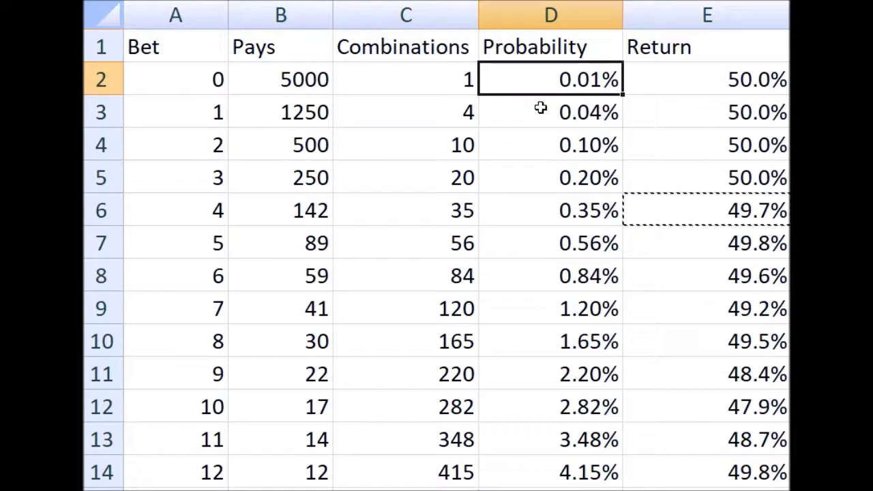
scroll(556, 86, down, 1)
scroll(634, 249, down, 8)
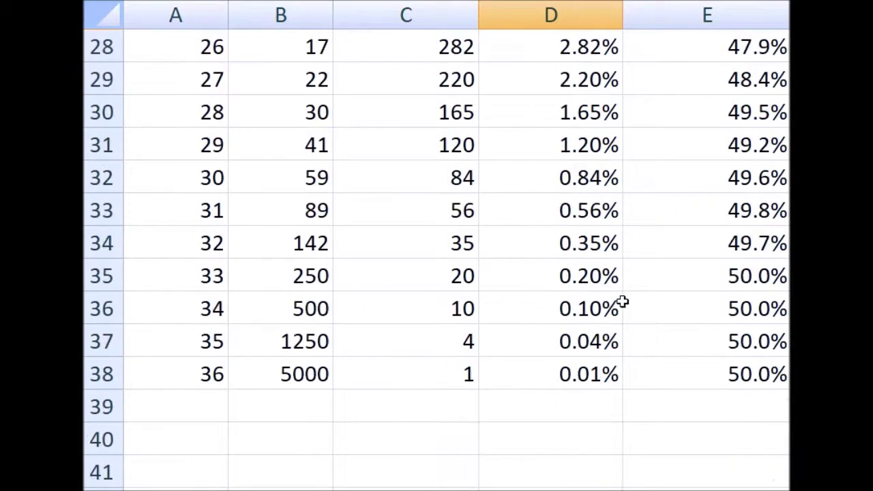
shift+click(574, 375)
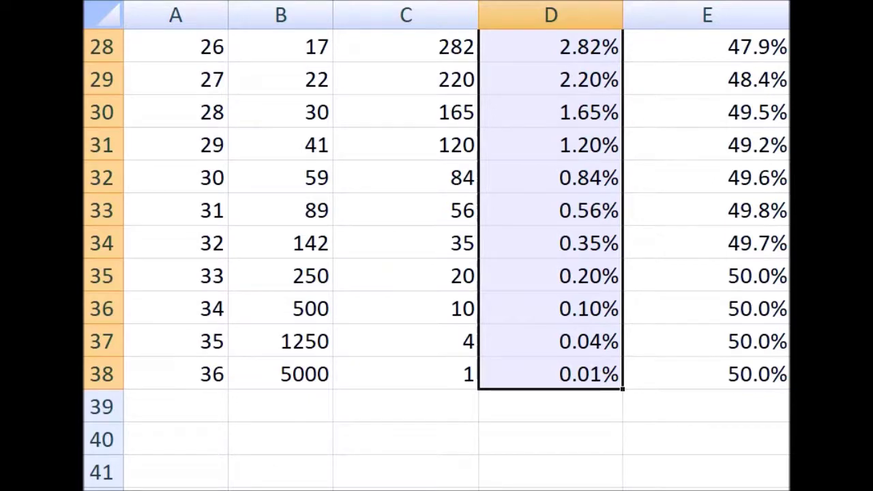
click(401, 20)
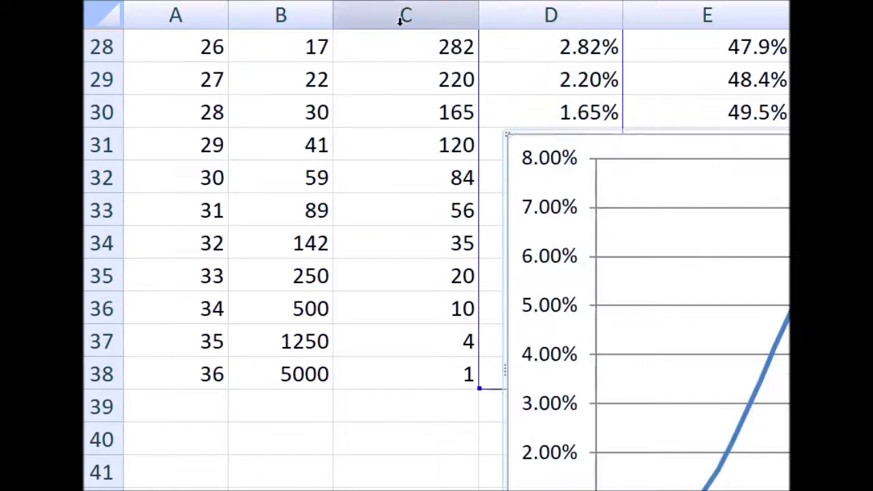
Step: Move the probability chart so its upper-left corner sits at A14, reduce its size slightly and select its plot area
drag(521, 134, 142, 37)
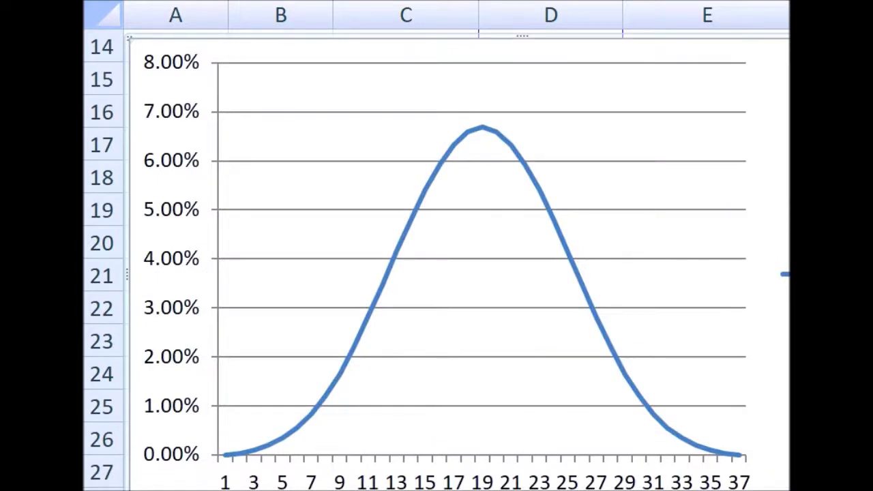
drag(128, 39, 128, 39)
click(401, 387)
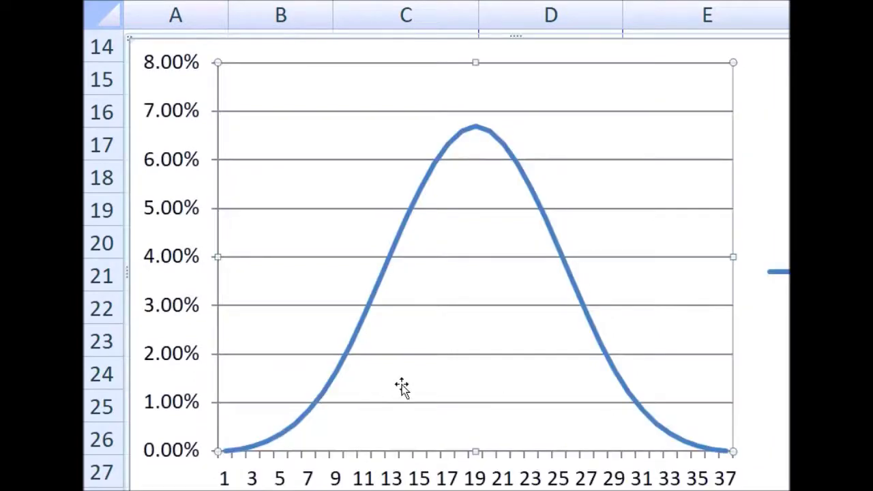